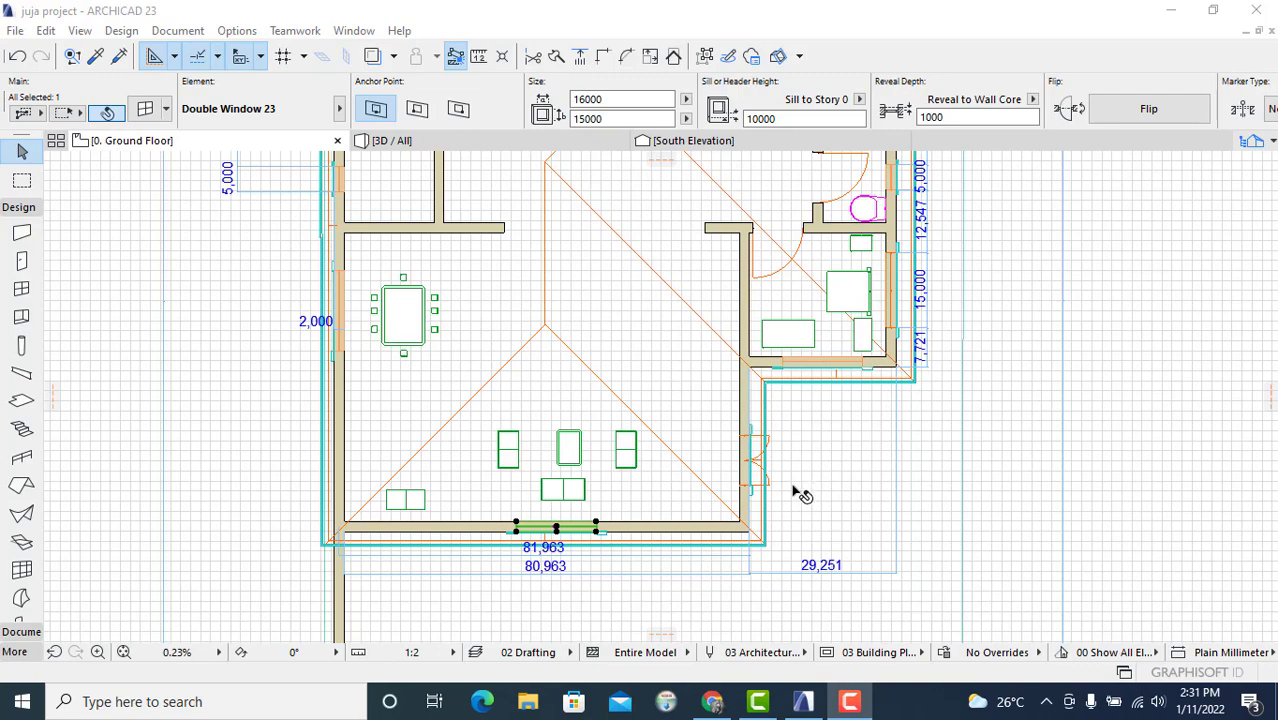
Step: Examine the beams beneath the south facade windows in the 3D view
scroll(705, 490, down, 2)
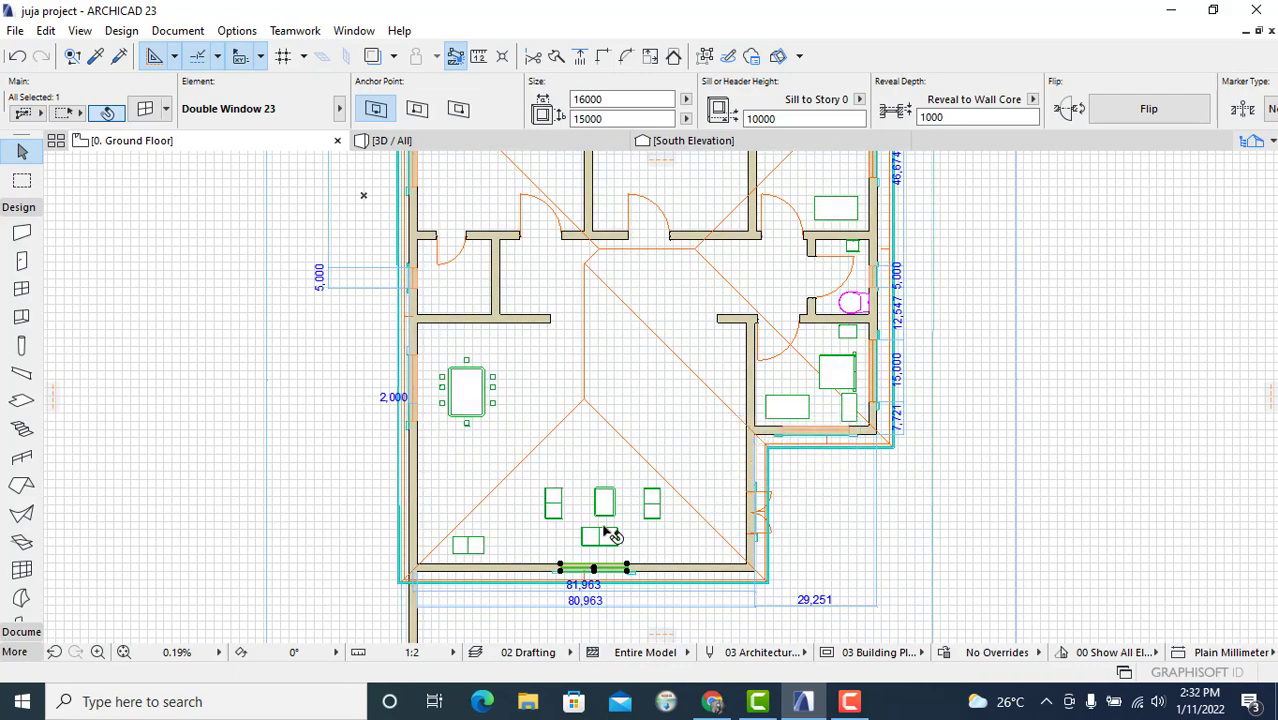
scroll(604, 531, down, 4)
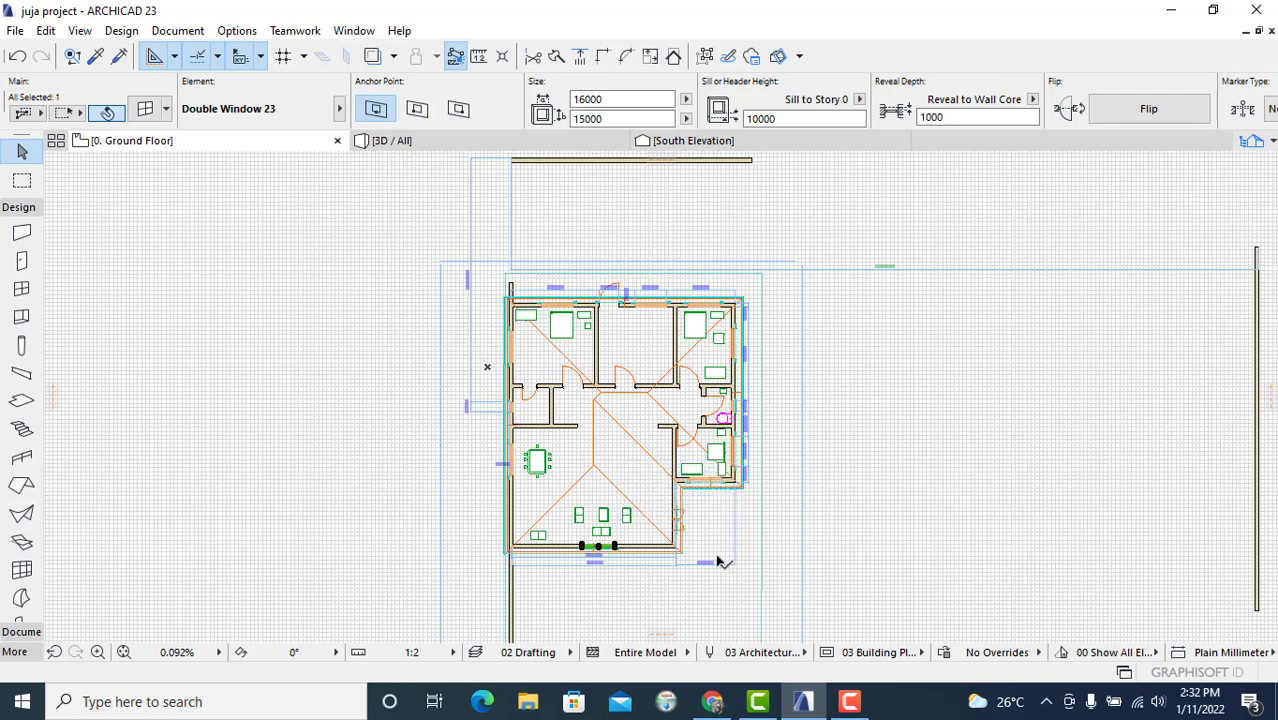
scroll(428, 568, up, 1)
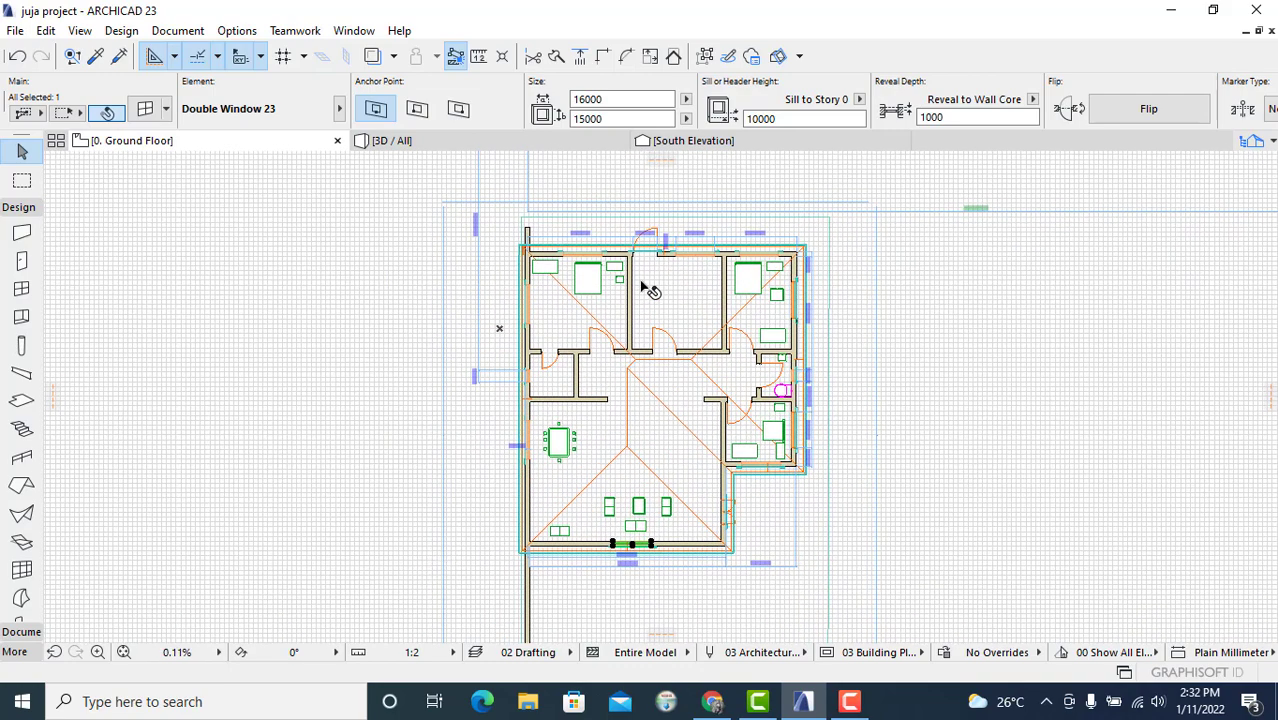
click(522, 148)
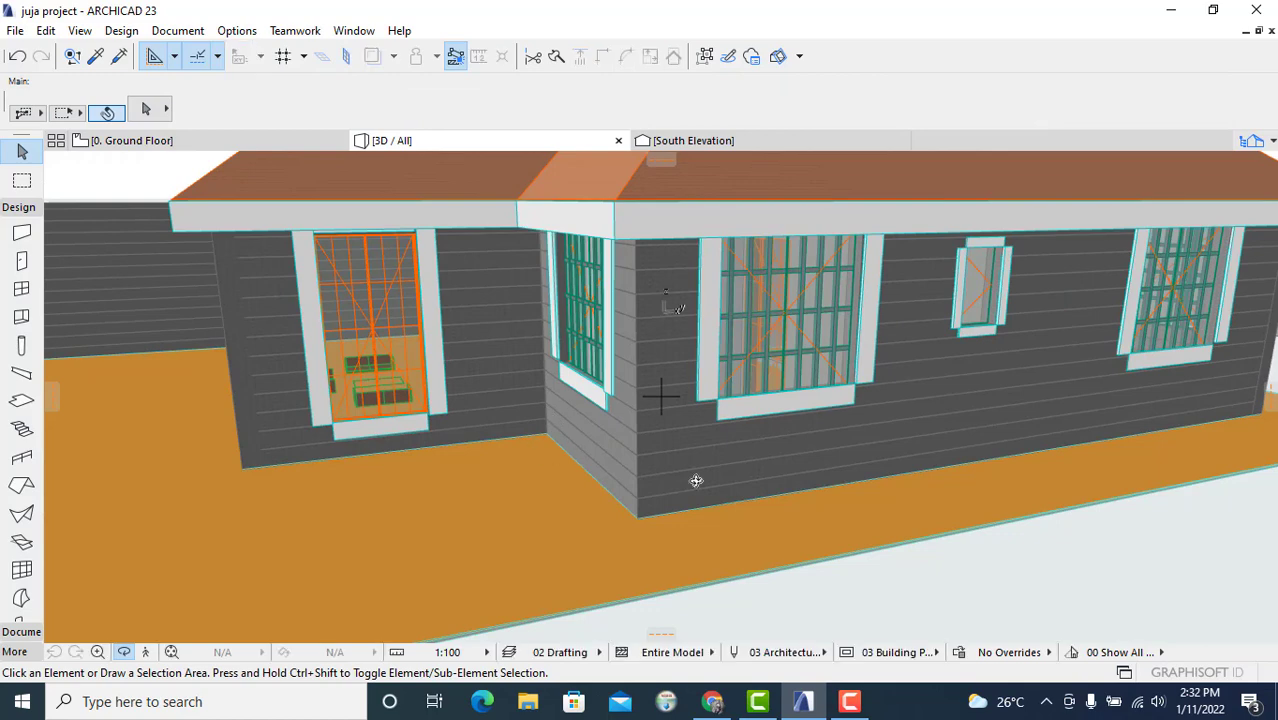
shift+middle_drag(809, 507, 569, 516)
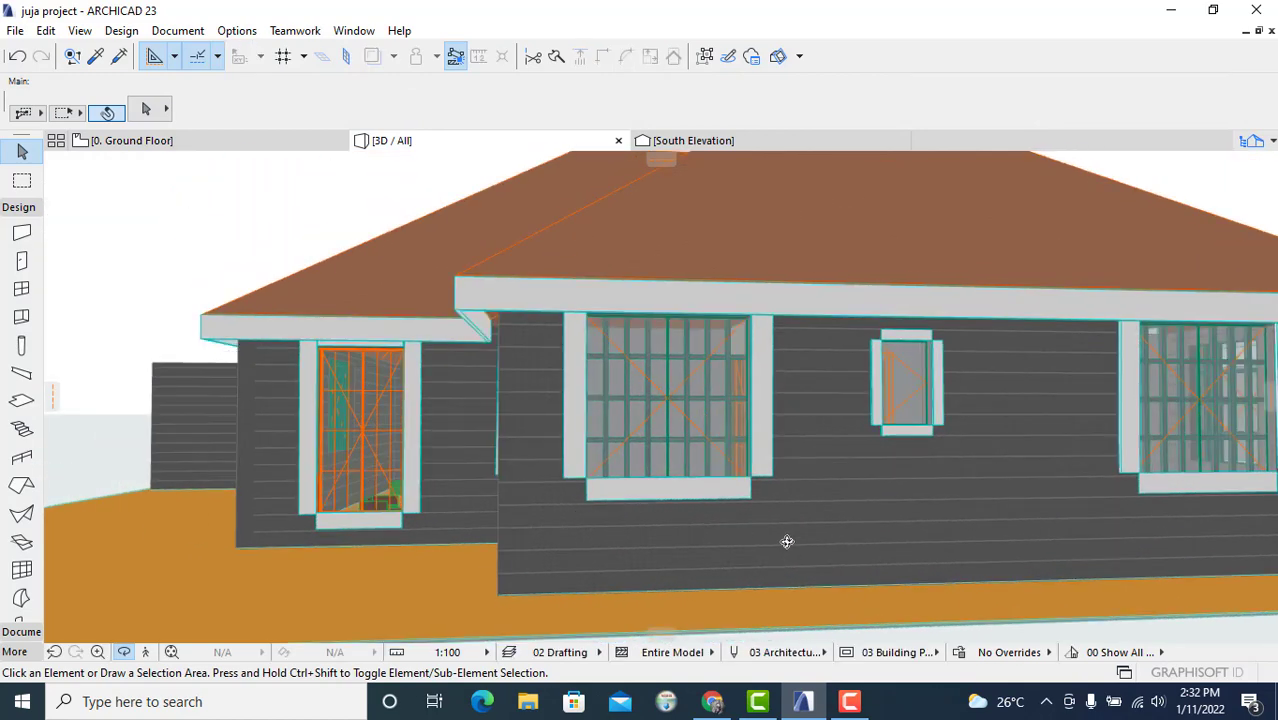
scroll(750, 523, up, 2)
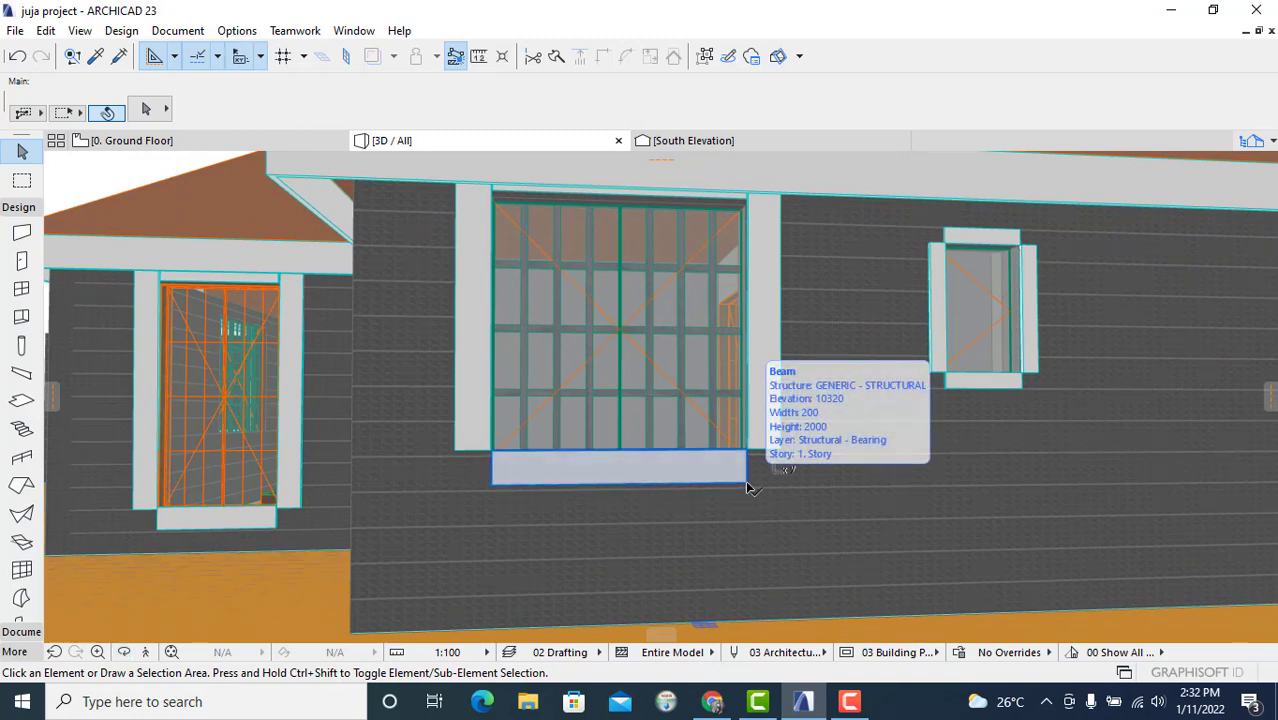
click(748, 484)
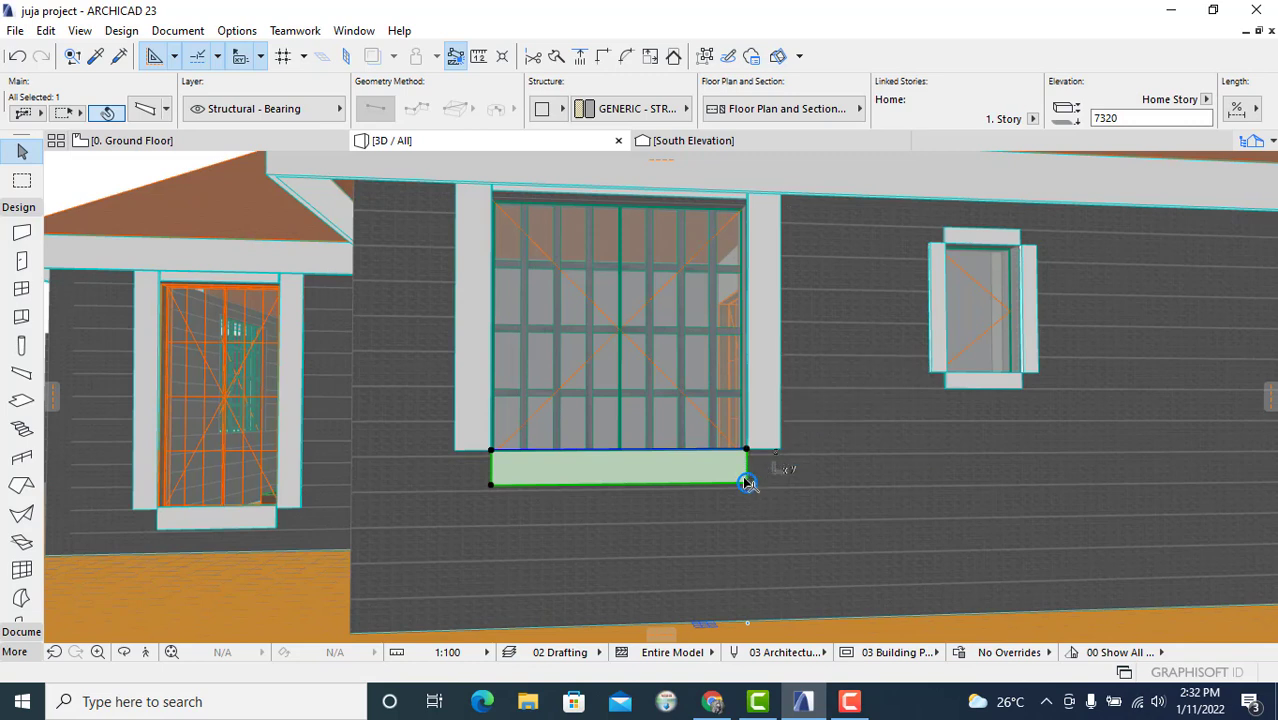
click(124, 653)
drag(1014, 369, 468, 394)
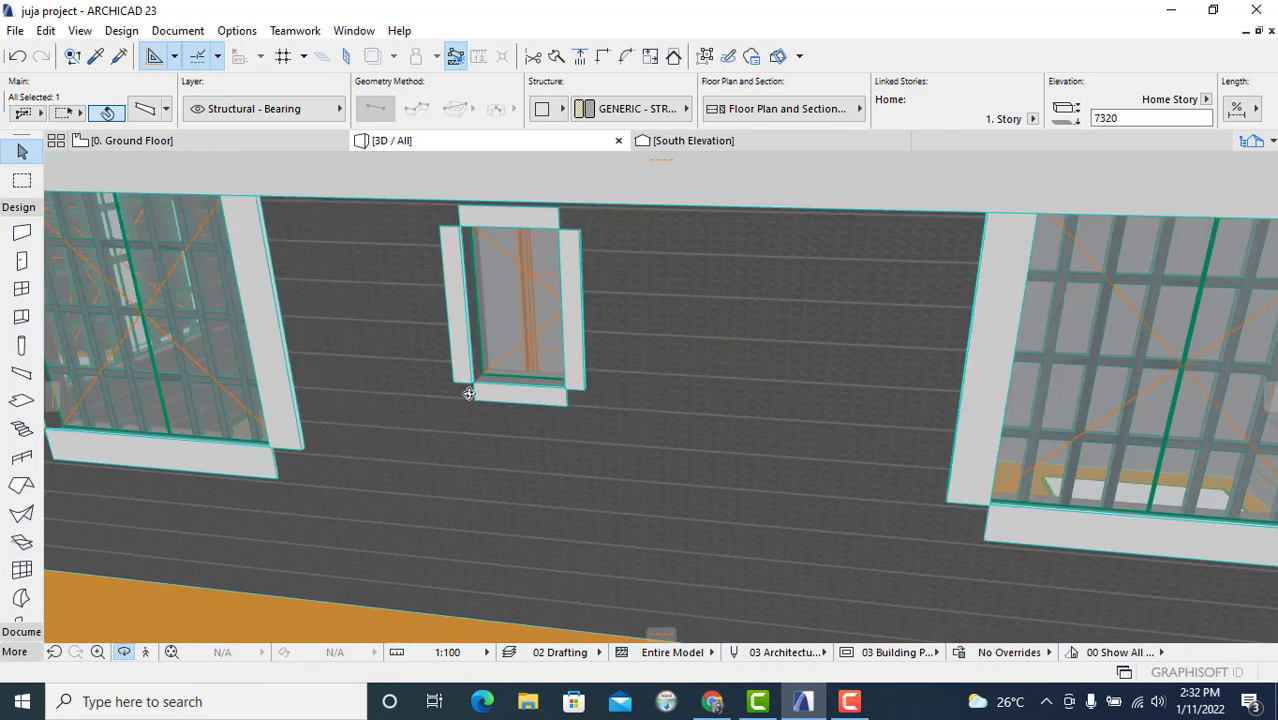
scroll(841, 468, down, 1)
middle_drag(919, 474, 727, 439)
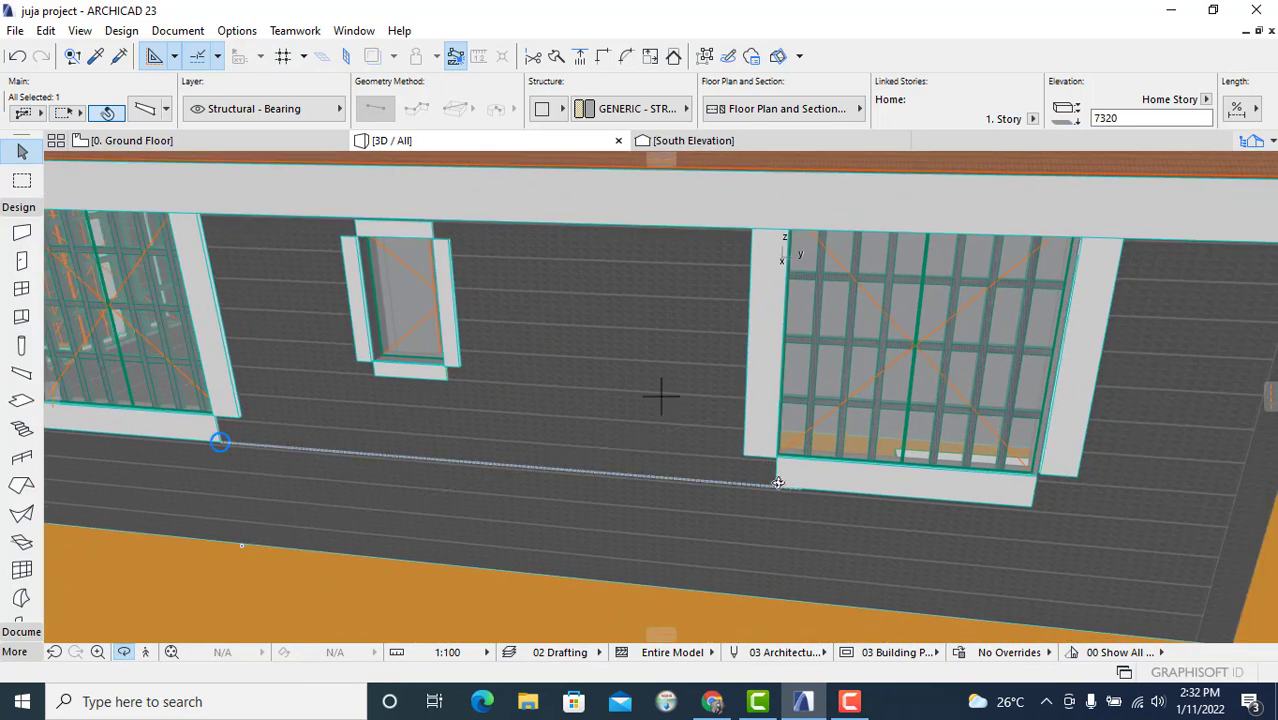
key(Escape)
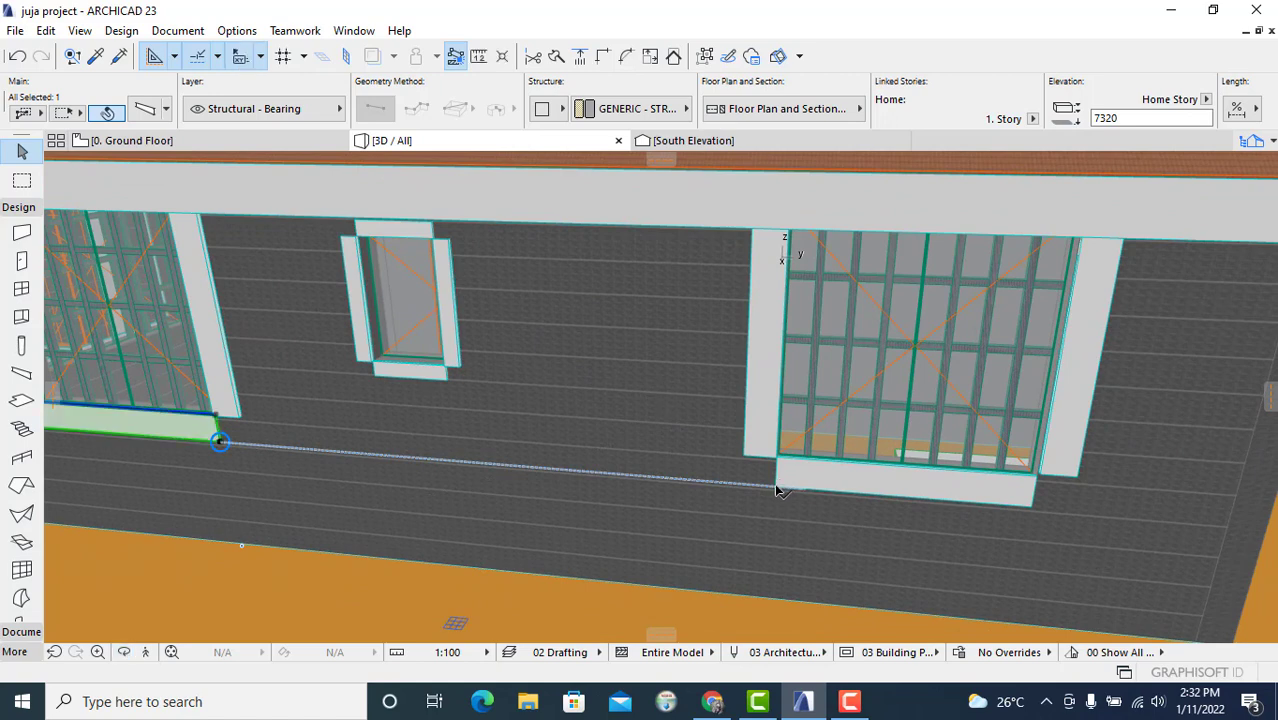
click(778, 490)
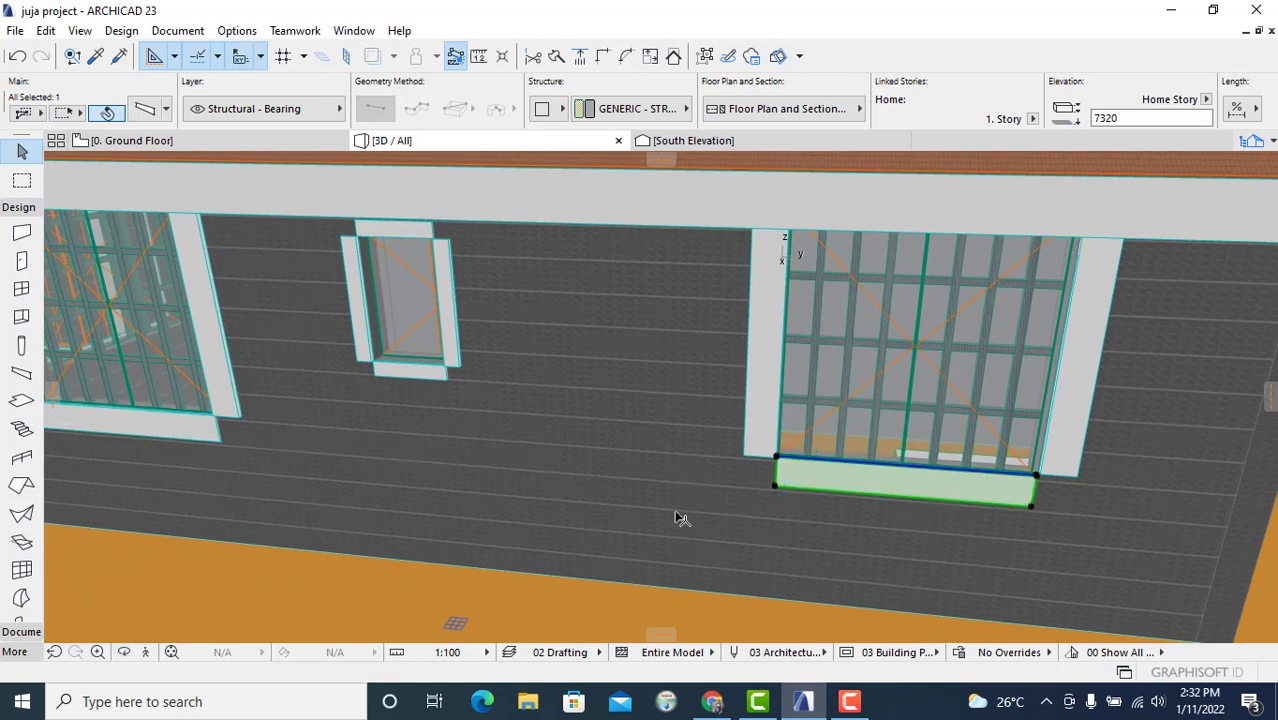
key(Escape)
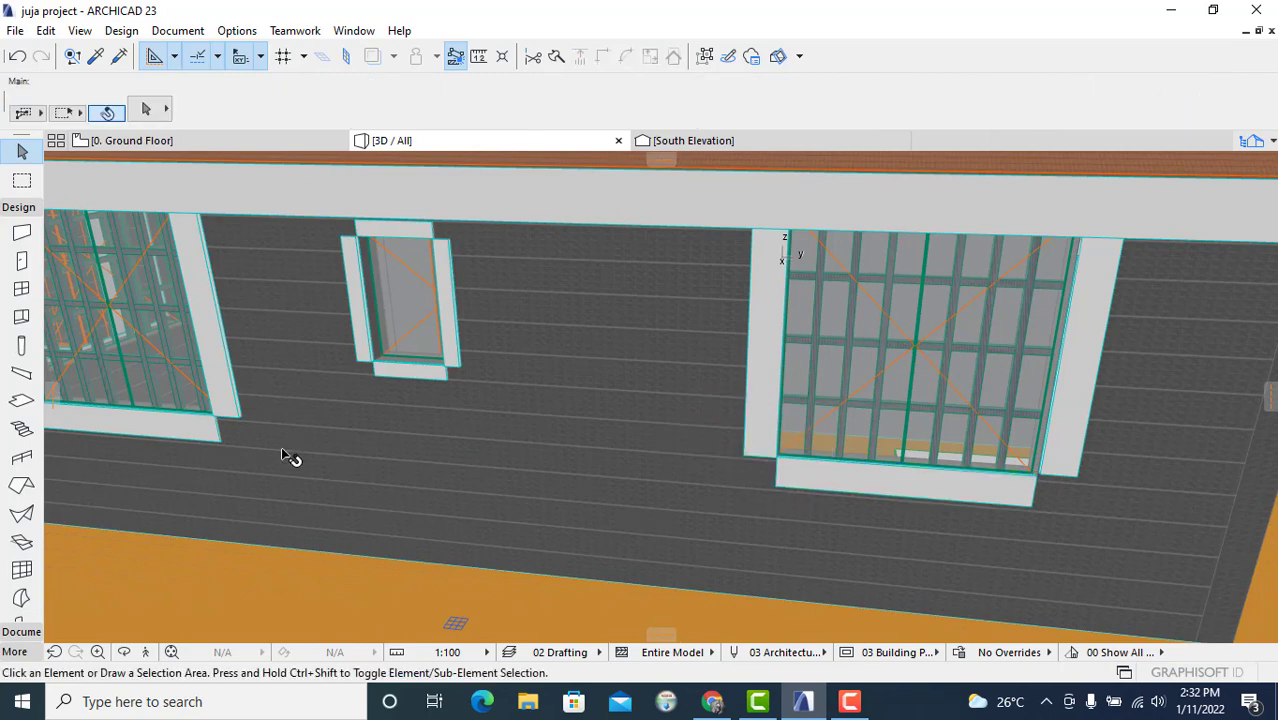
middle_drag(347, 448, 818, 397)
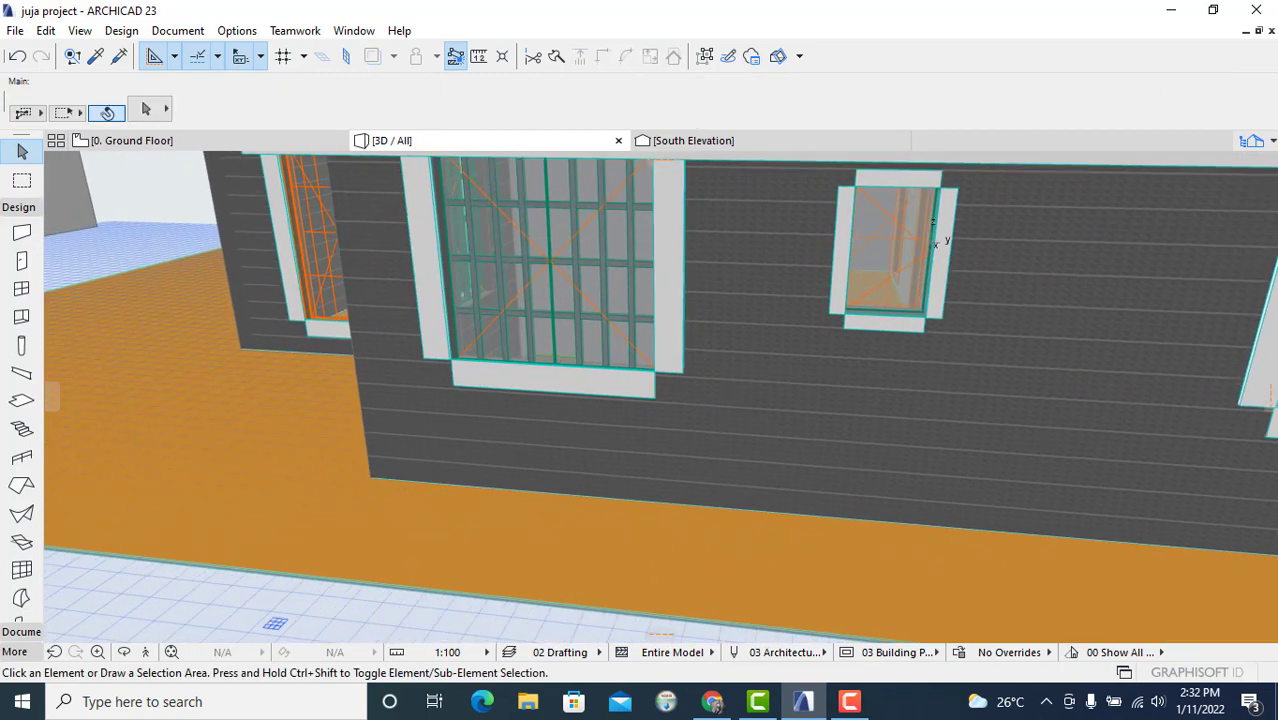
Step: Compare the floor plan with the 3D view of the south facade and surrounding site
click(273, 145)
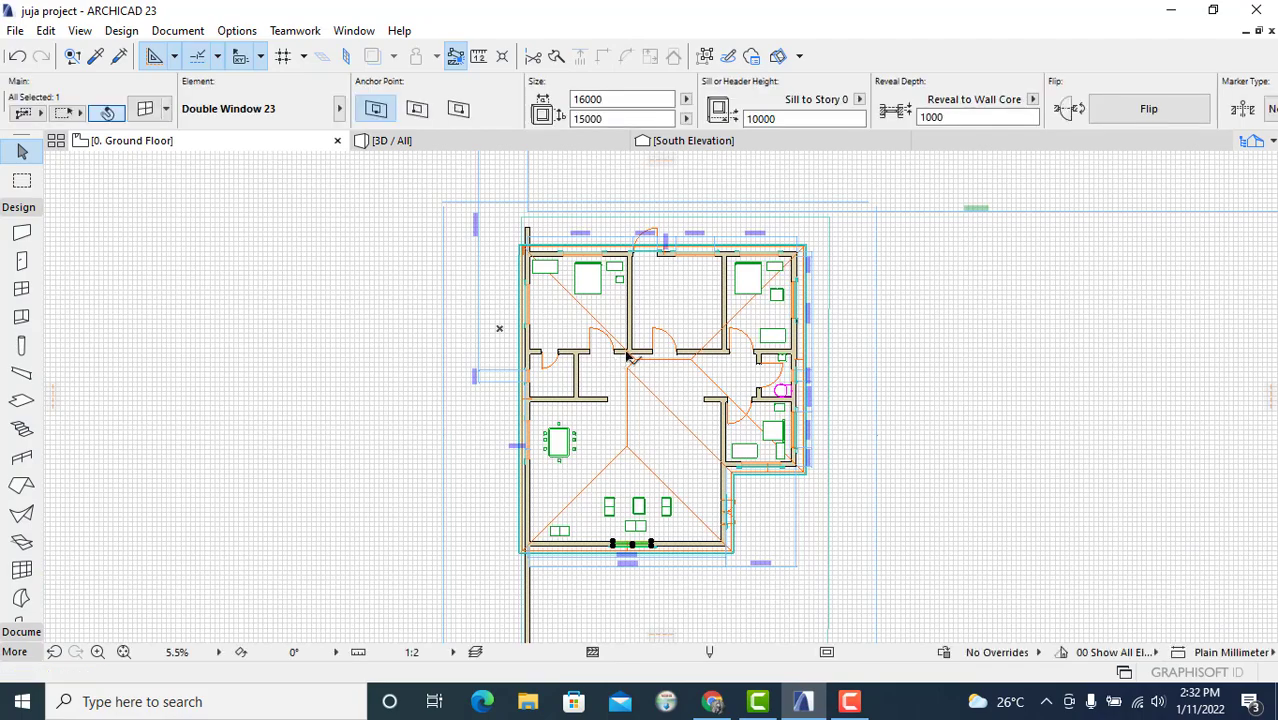
scroll(785, 365, up, 8)
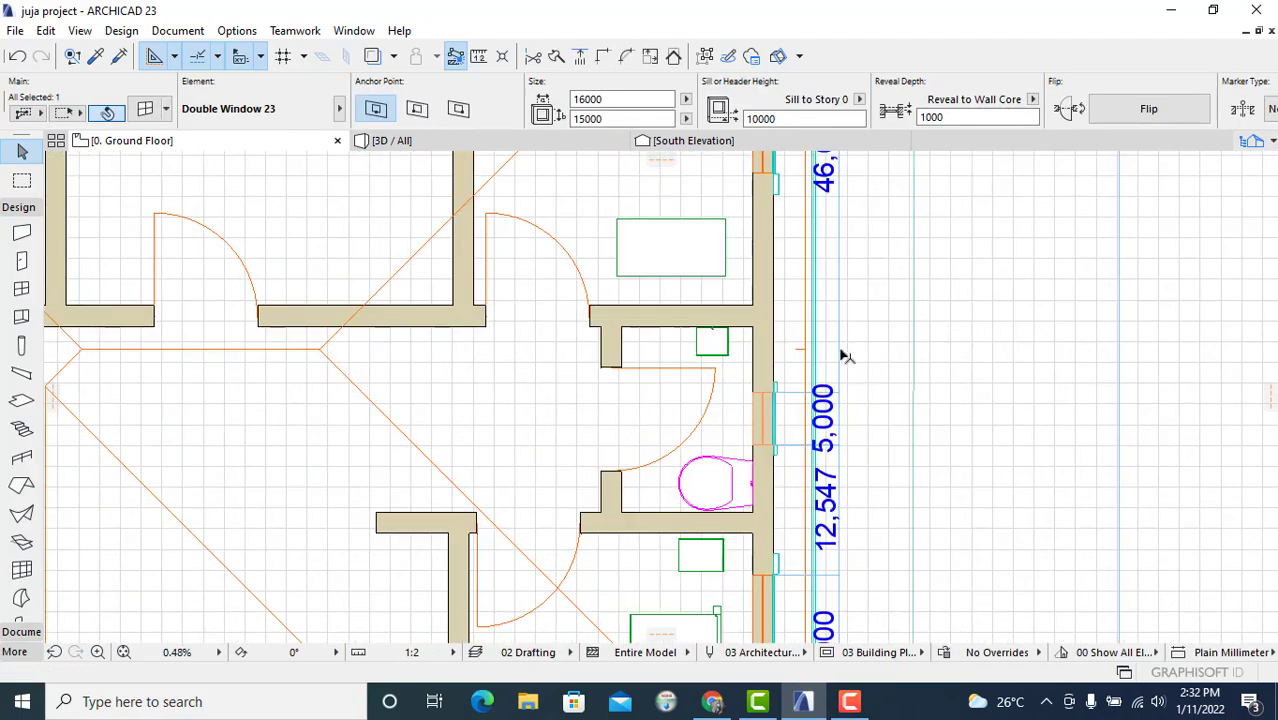
click(533, 147)
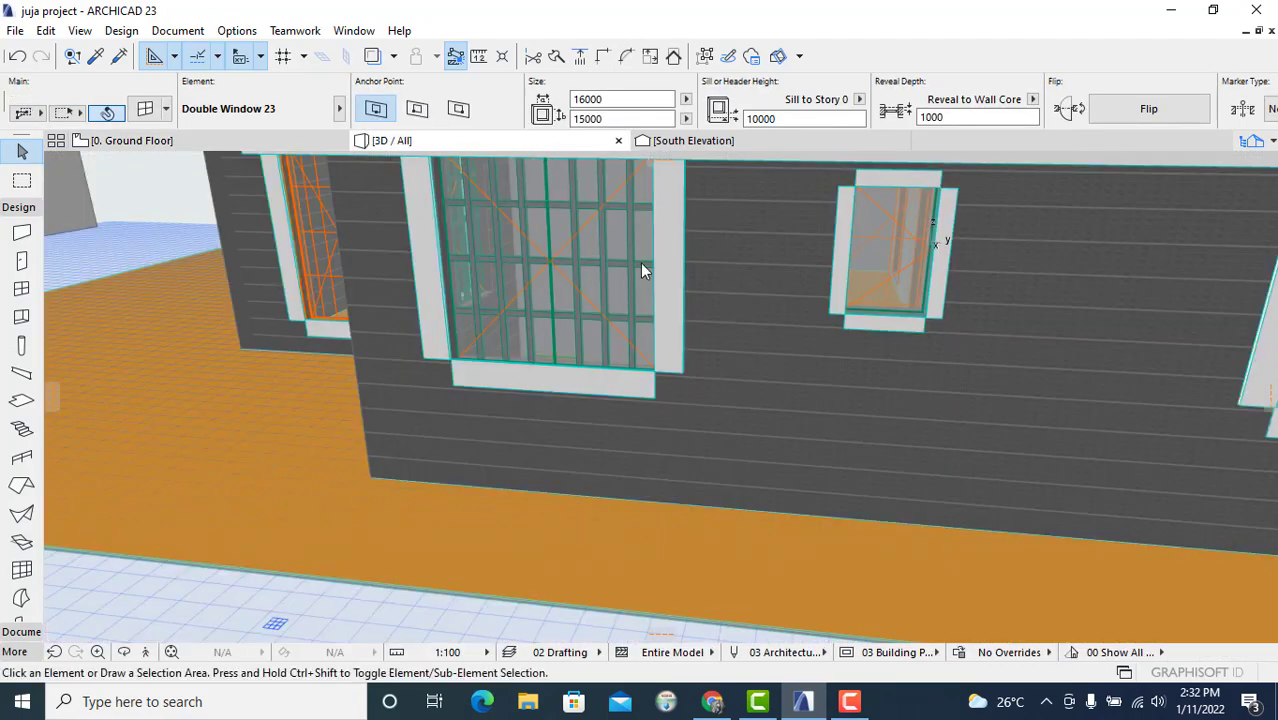
scroll(514, 418, down, 8)
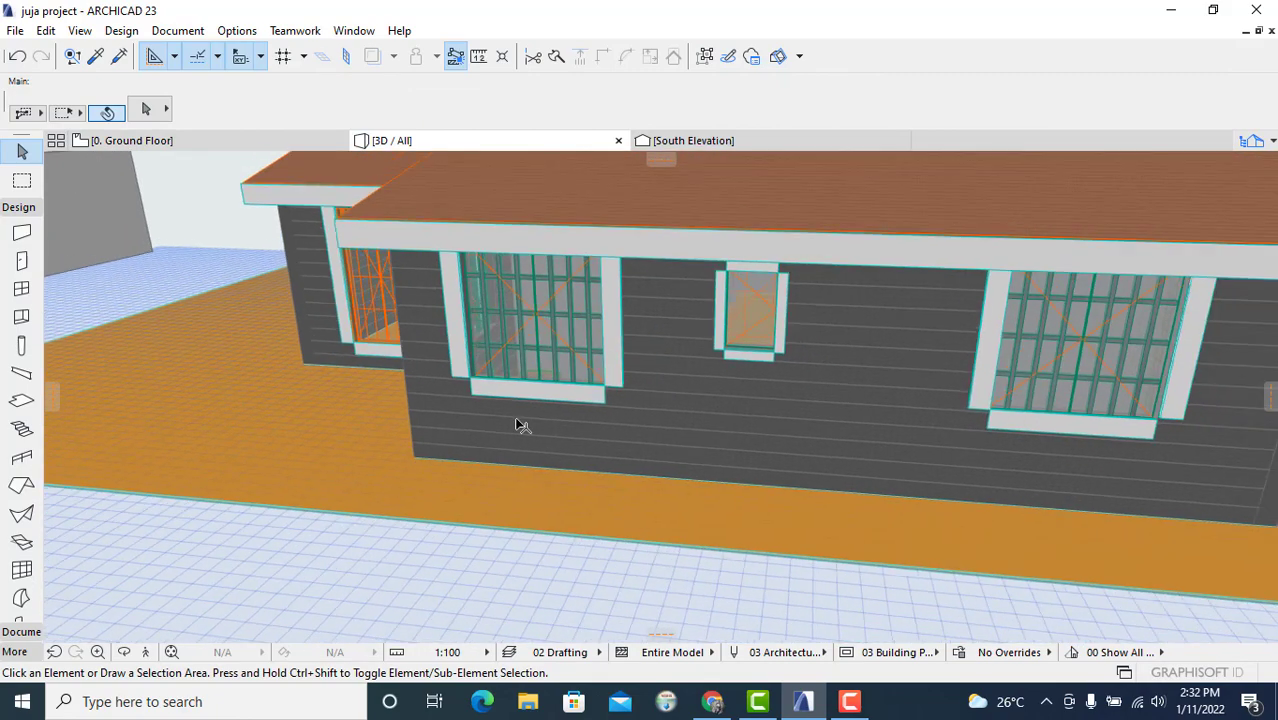
middle_drag(390, 446, 790, 442)
drag(675, 415, 910, 452)
key(Escape)
key(Escape)
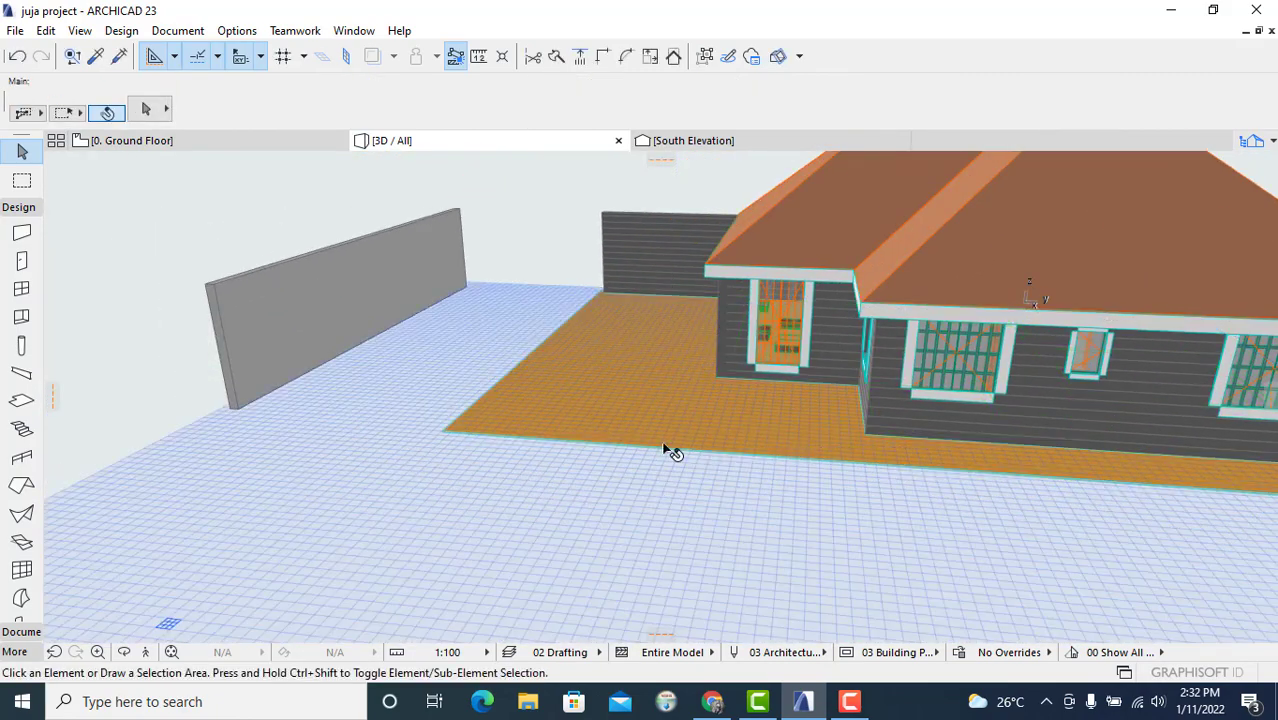
click(122, 655)
drag(590, 434, 1036, 417)
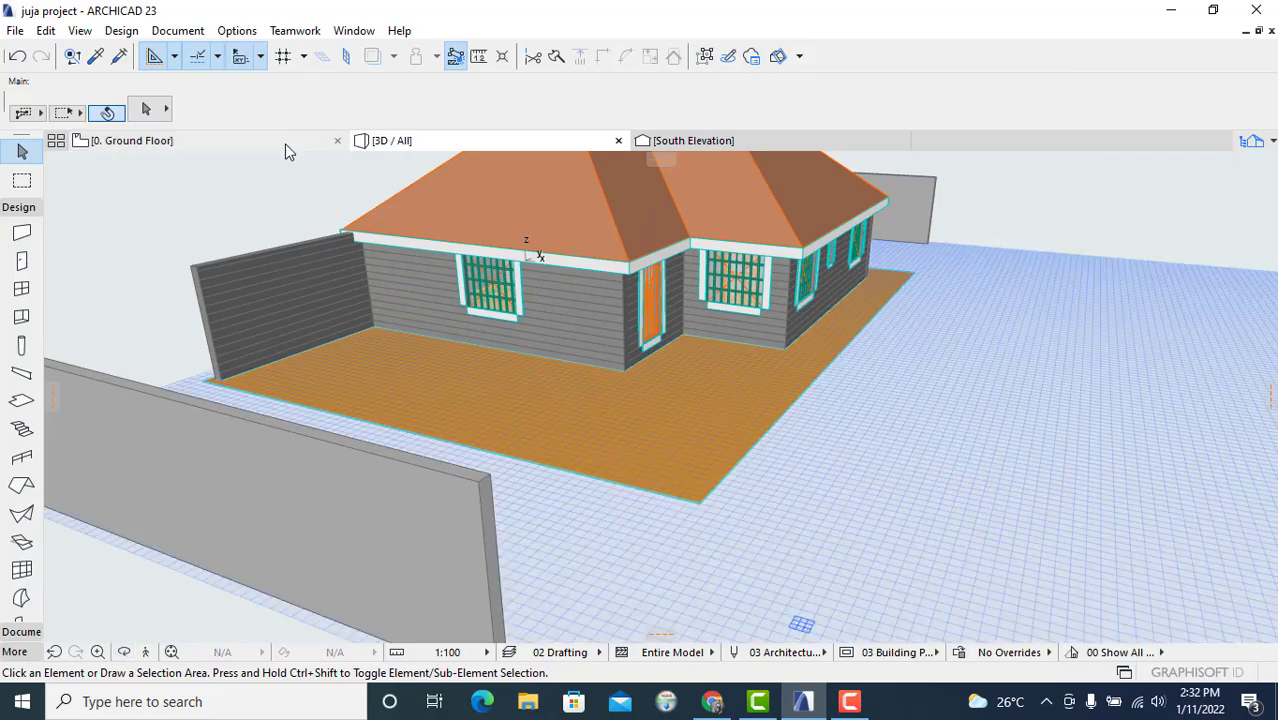
Step: Inspect the beam at the double window in the south wall on the ground floor plan
click(285, 143)
scroll(570, 452, down, 6)
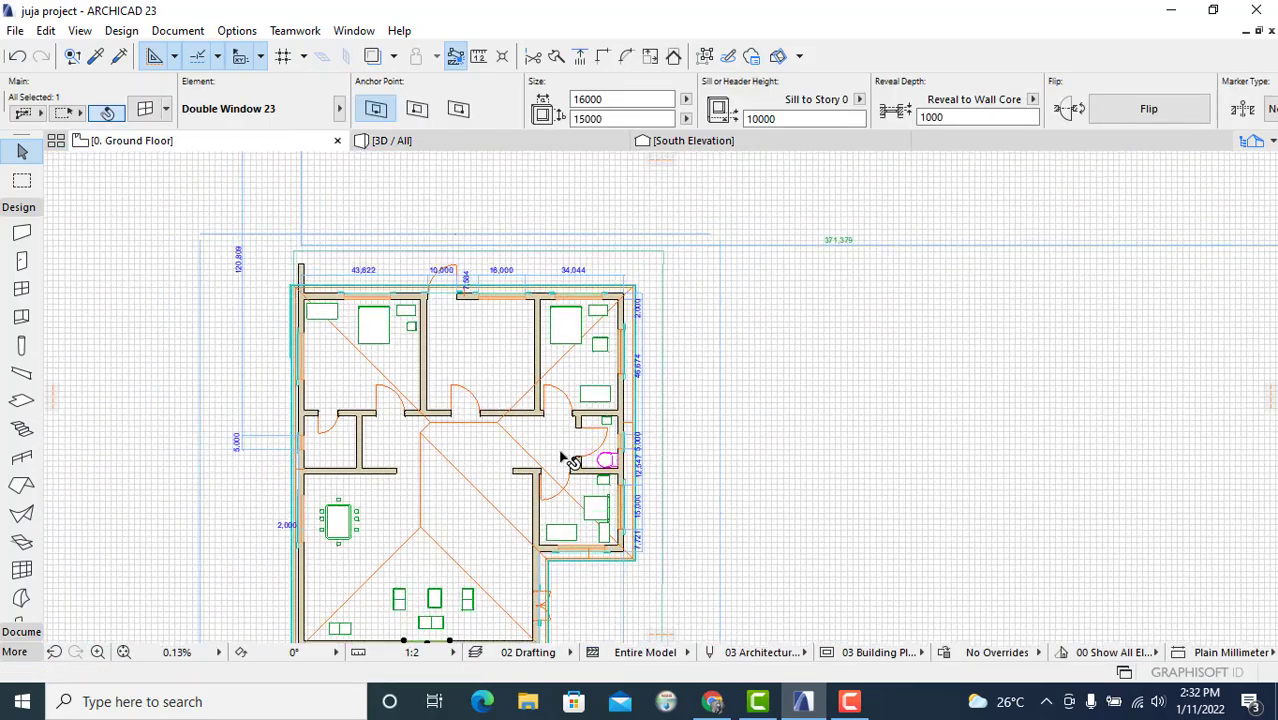
middle_drag(563, 452, 925, 262)
scroll(925, 262, down, 1)
scroll(798, 479, up, 6)
scroll(798, 449, up, 1)
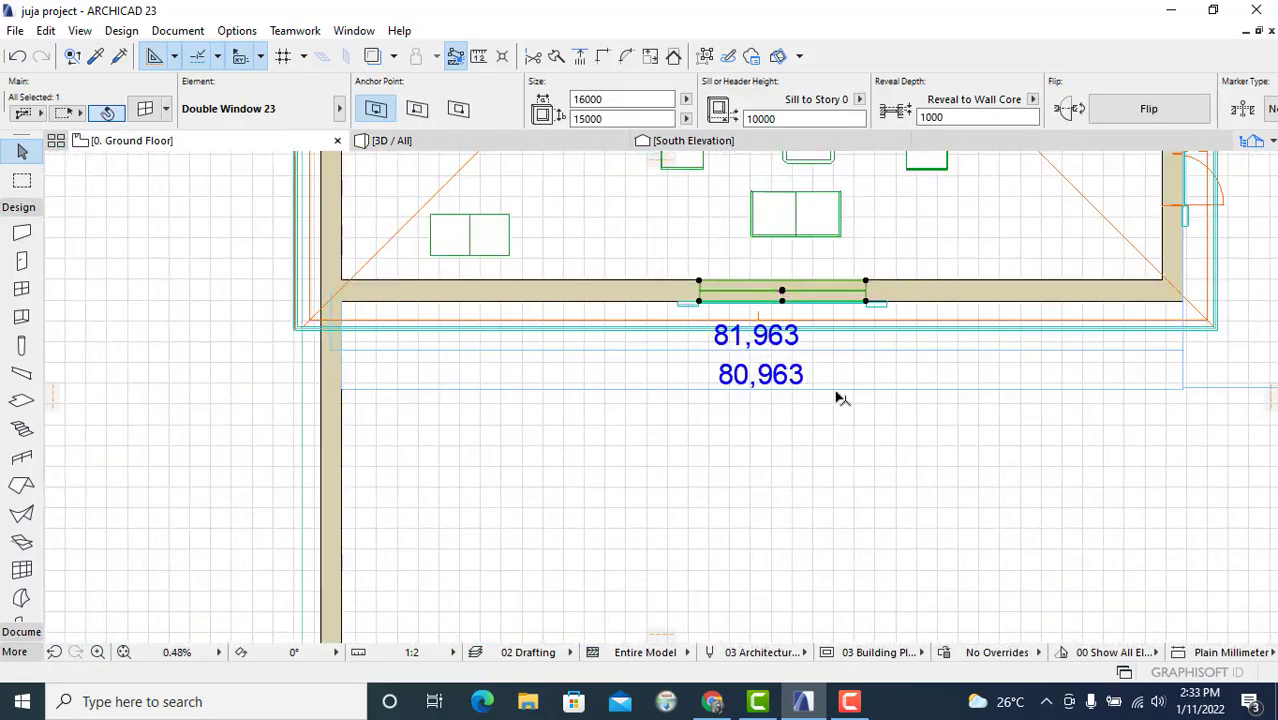
scroll(835, 392, up, 4)
middle_drag(836, 392, 827, 529)
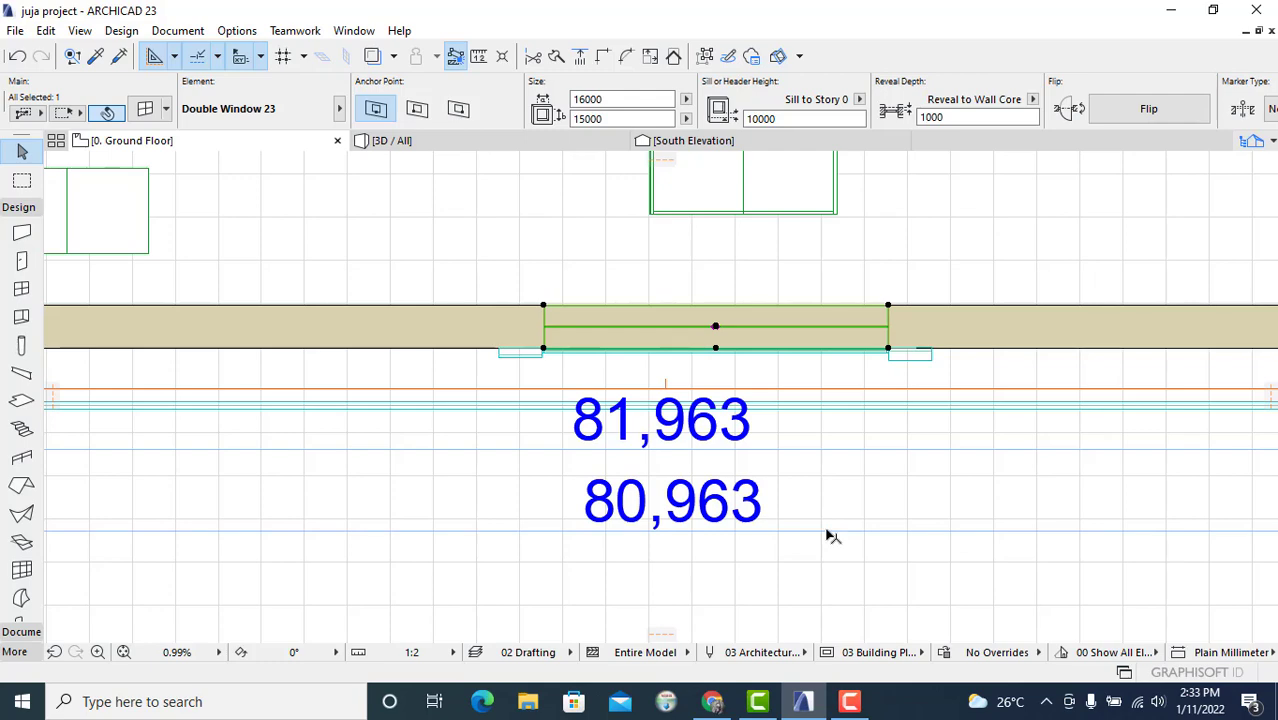
click(496, 140)
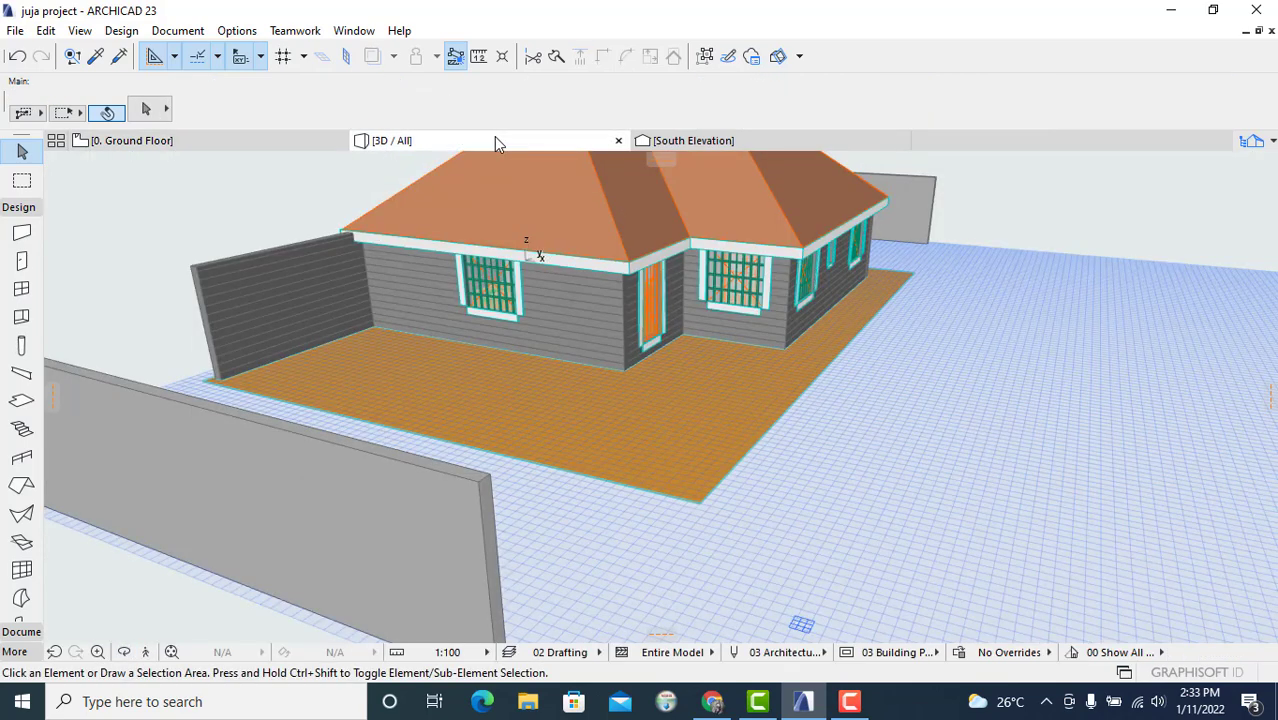
click(300, 140)
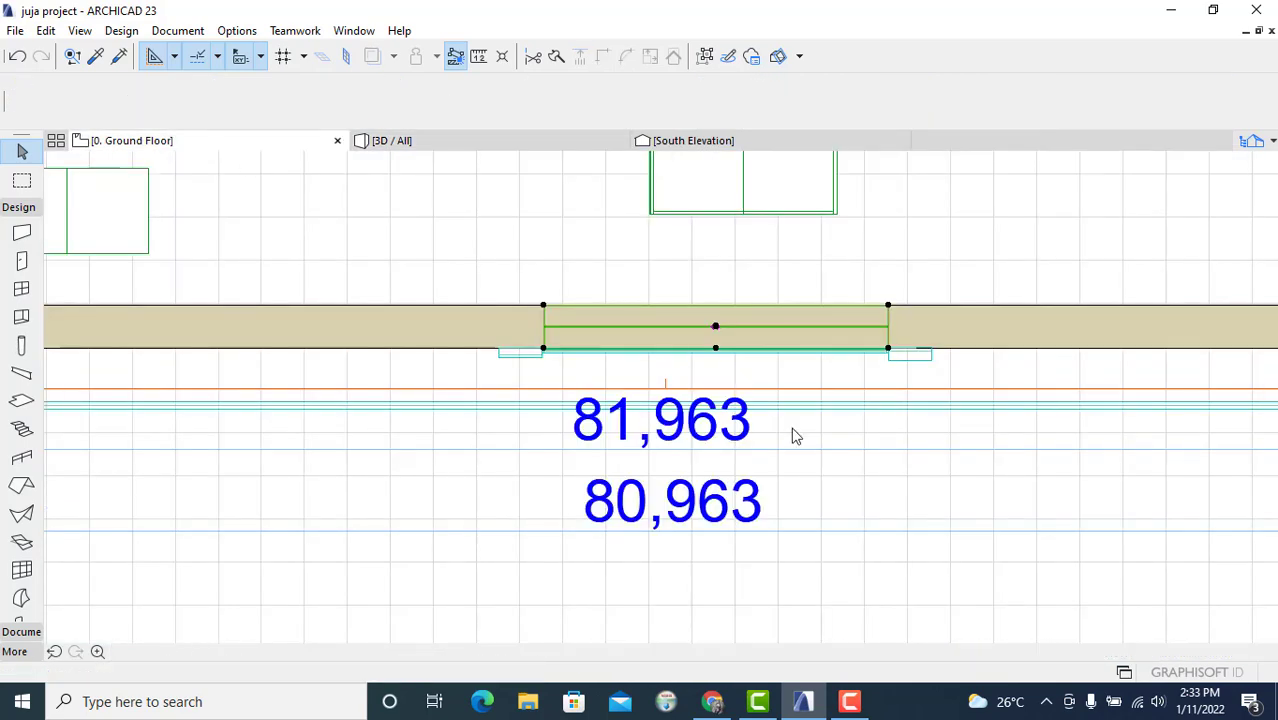
scroll(765, 359, up, 3)
key(Escape)
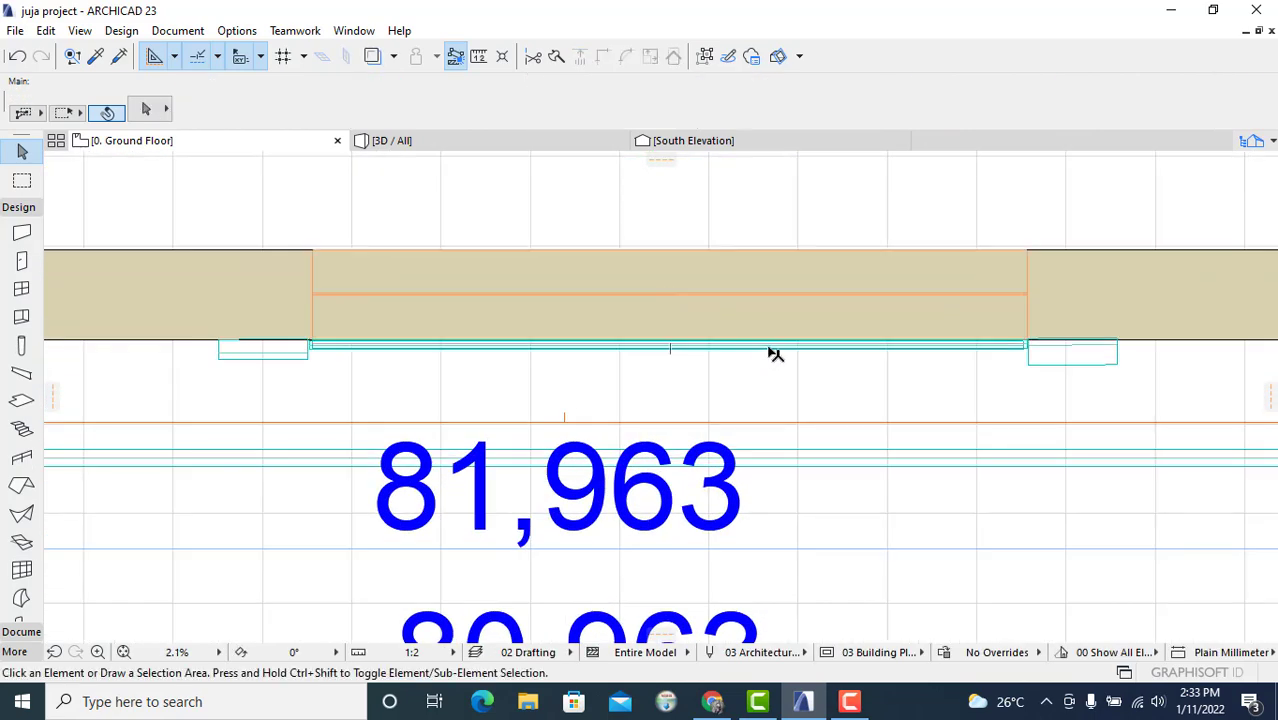
Step: Drag the upper beam at the south wall's double window out to open space below the wall
click(771, 354)
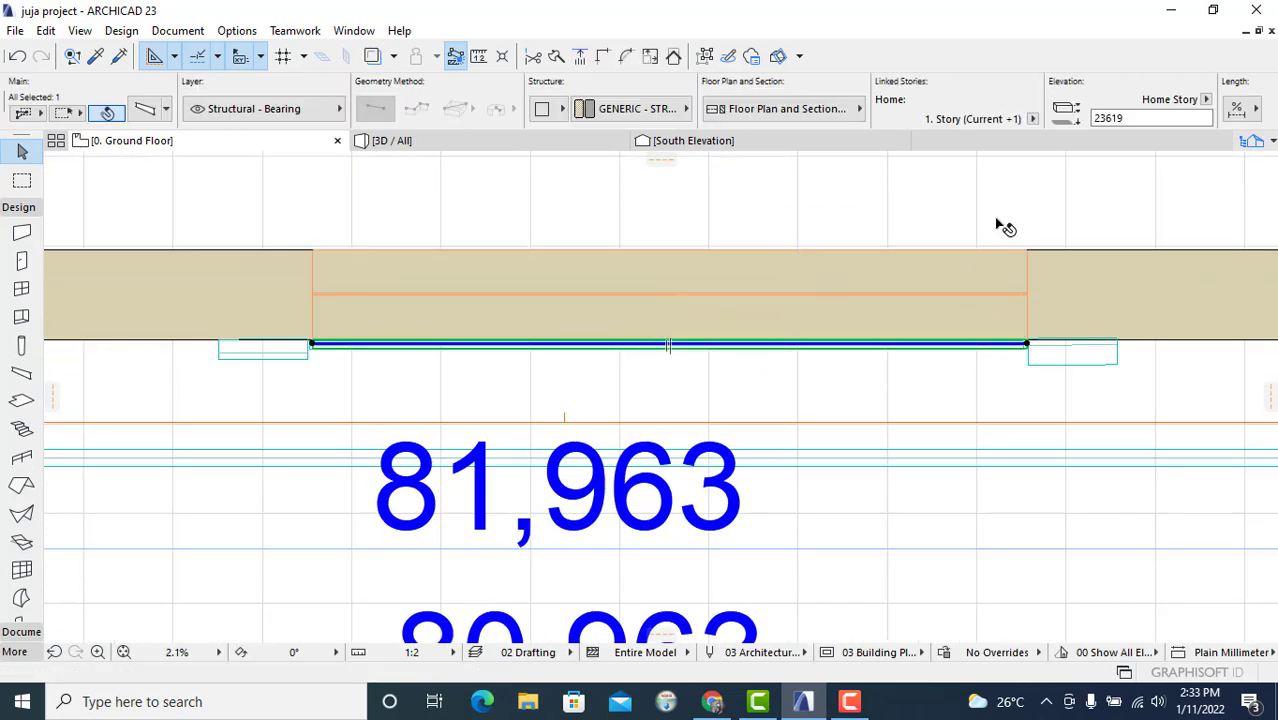
right_click(895, 346)
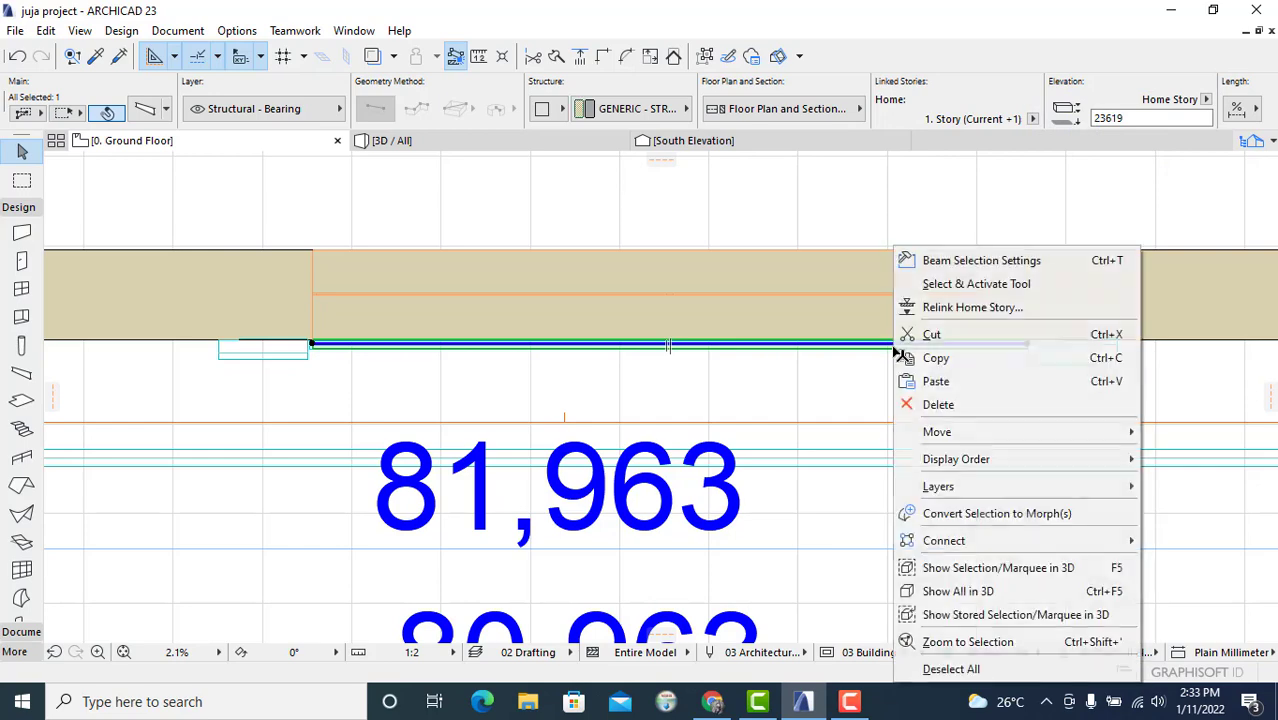
mouse_move(963, 433)
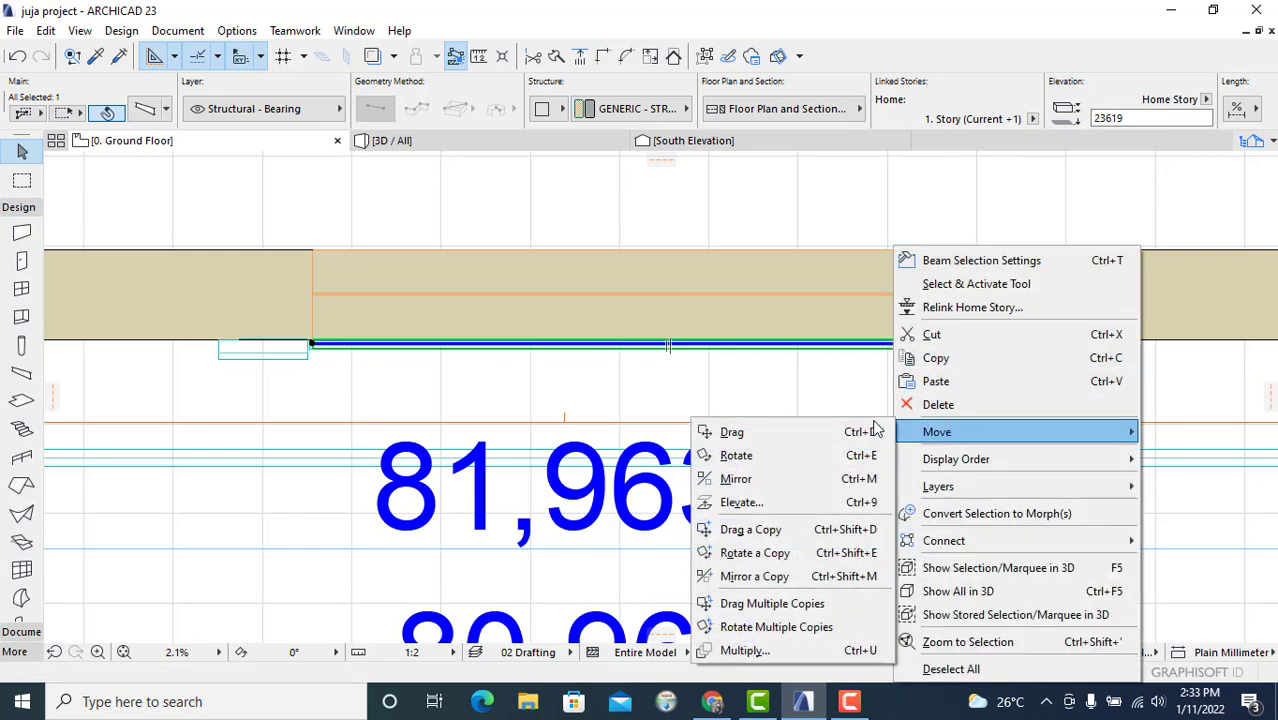
click(822, 434)
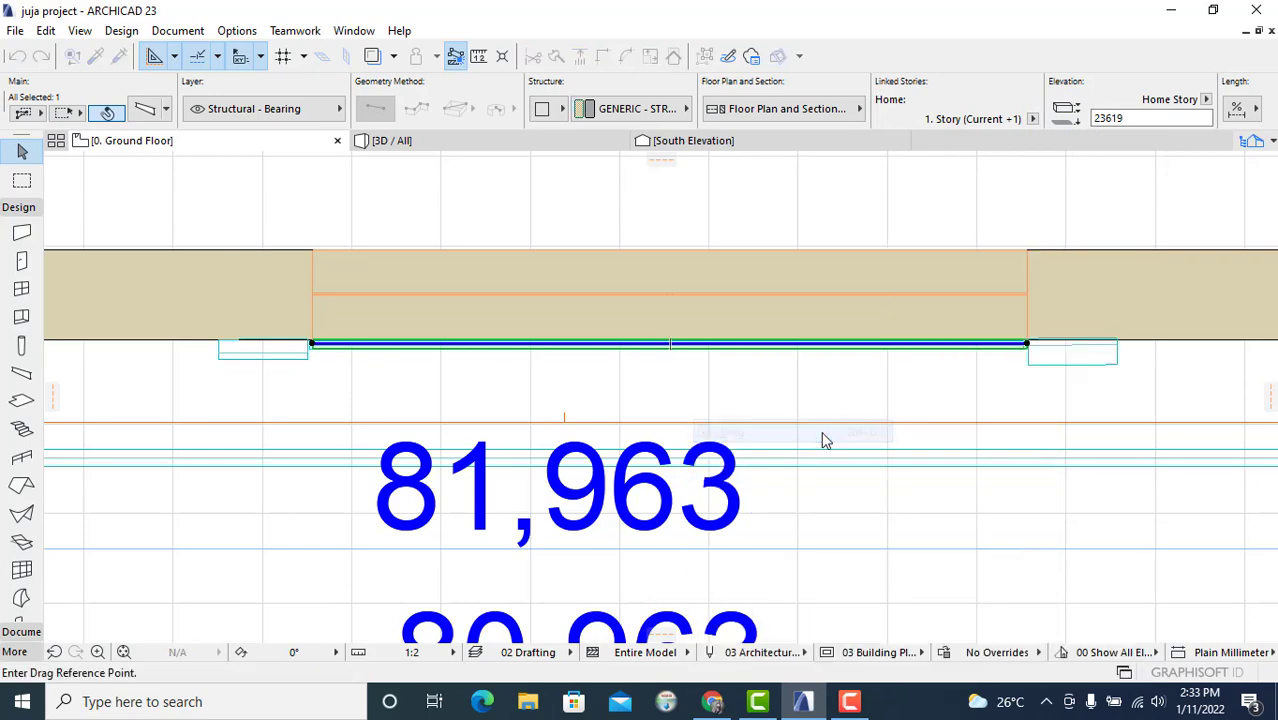
click(826, 356)
scroll(827, 357, down, 6)
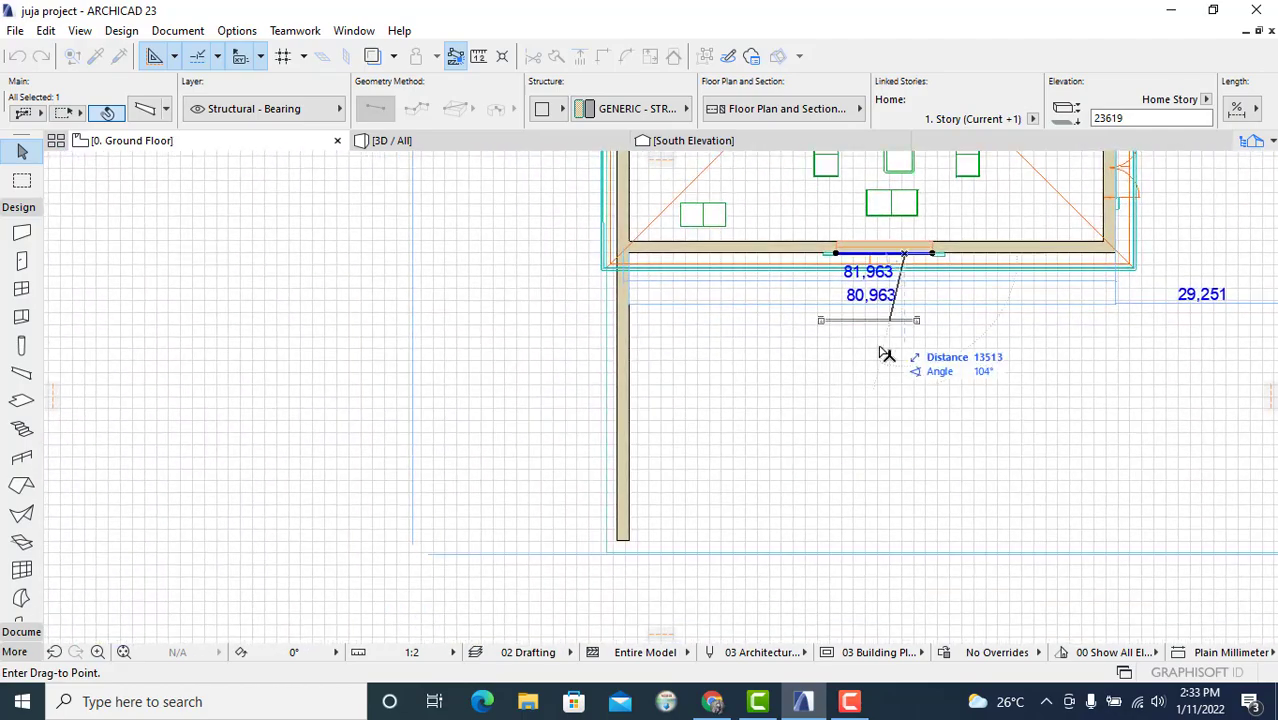
scroll(885, 354, down, 5)
scroll(890, 392, up, 5)
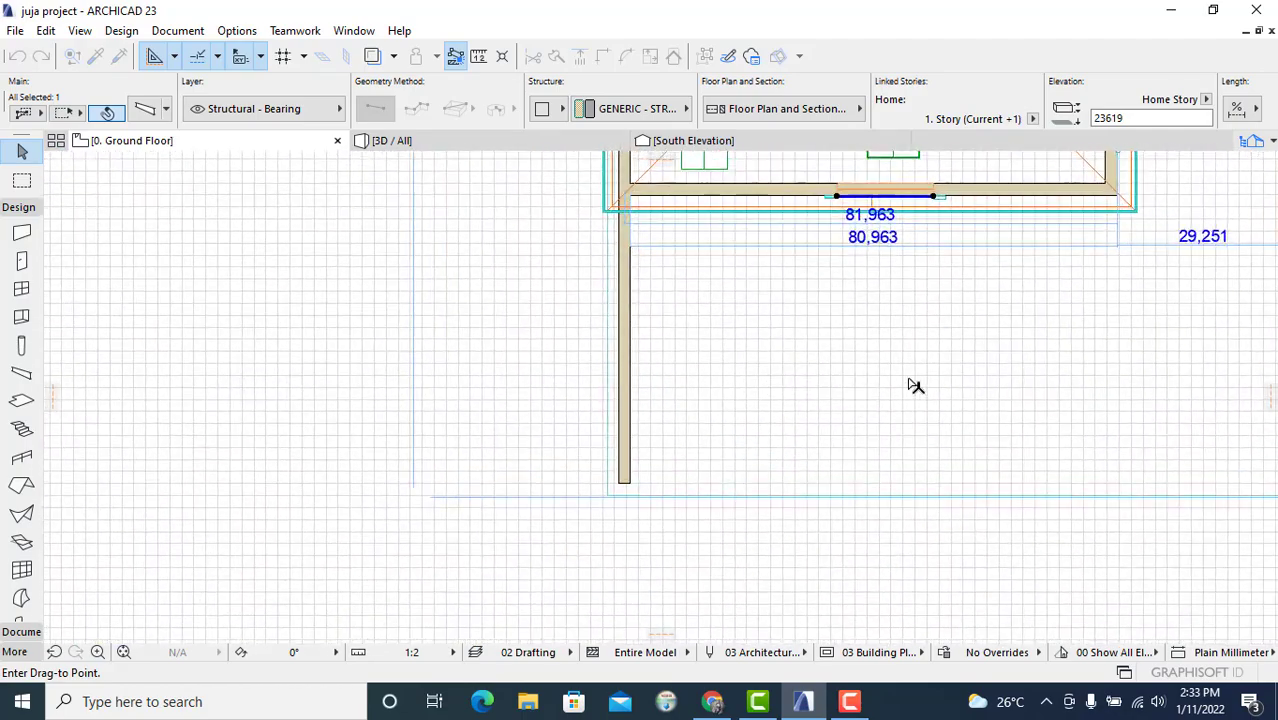
click(916, 379)
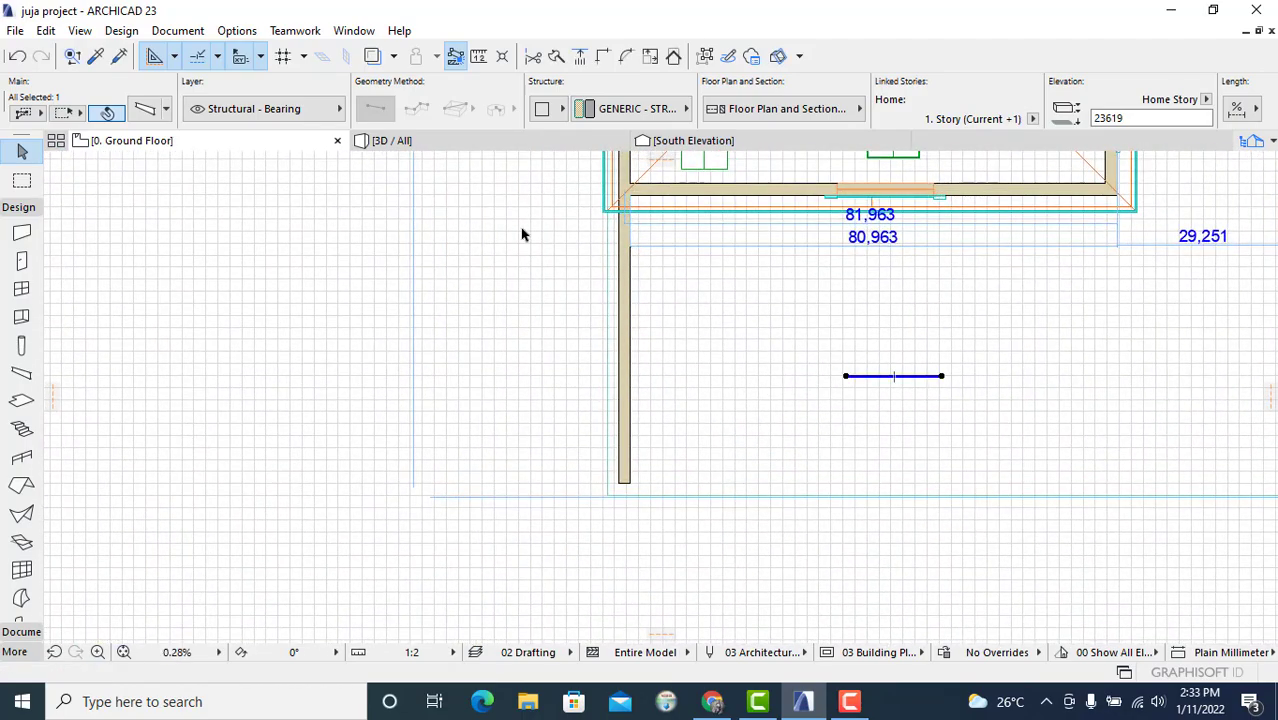
Step: Inspect the remaining beam at the south wall's double window on the ground floor plan and in the 3D view
scroll(895, 233, up, 4)
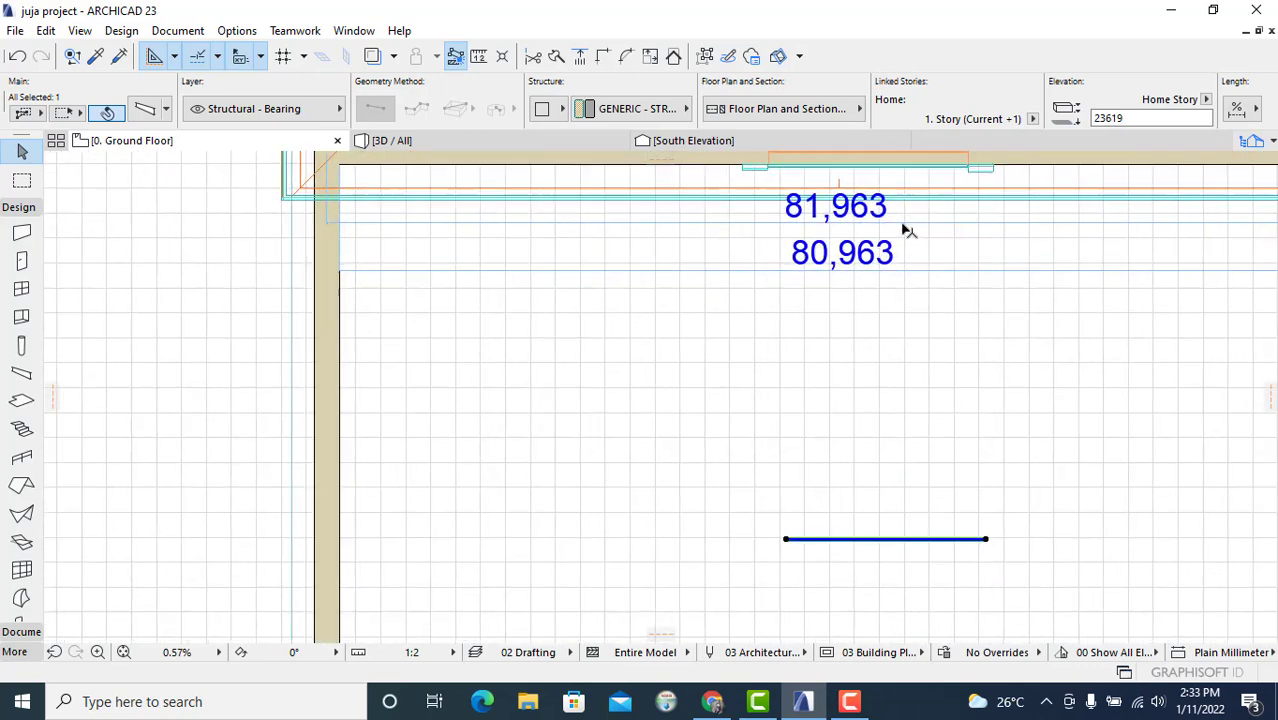
click(906, 264)
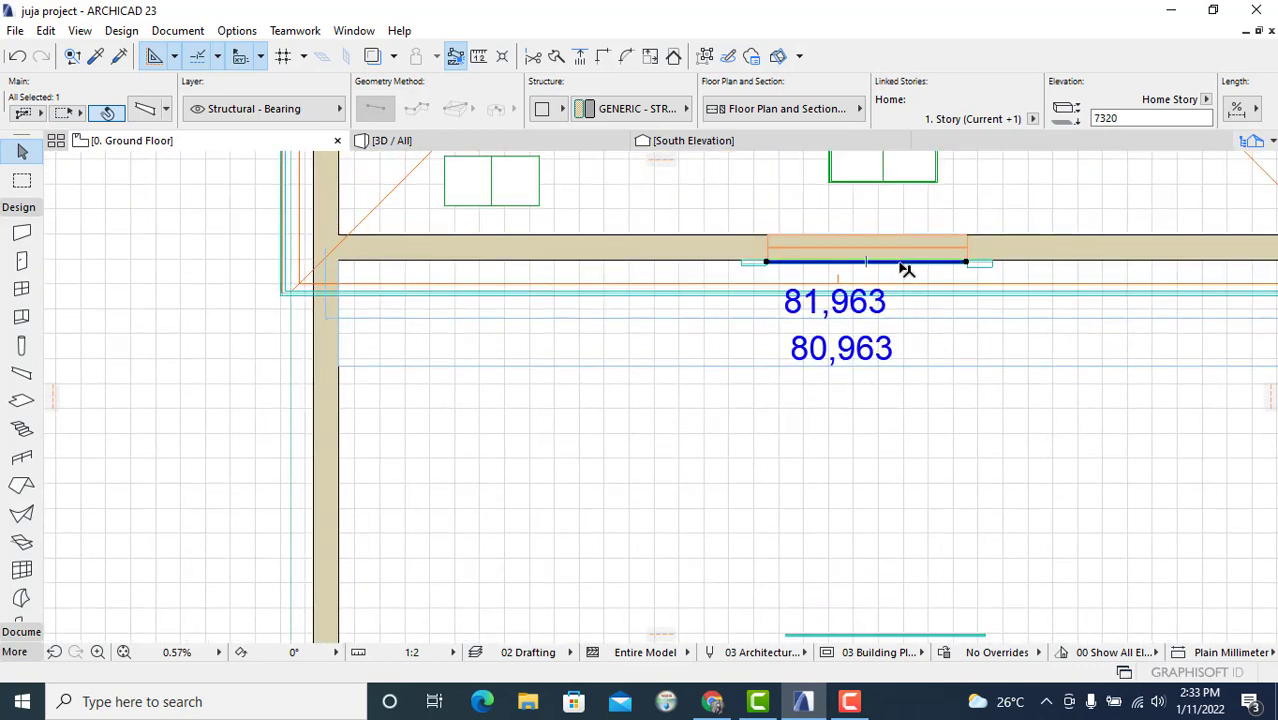
right_click(998, 383)
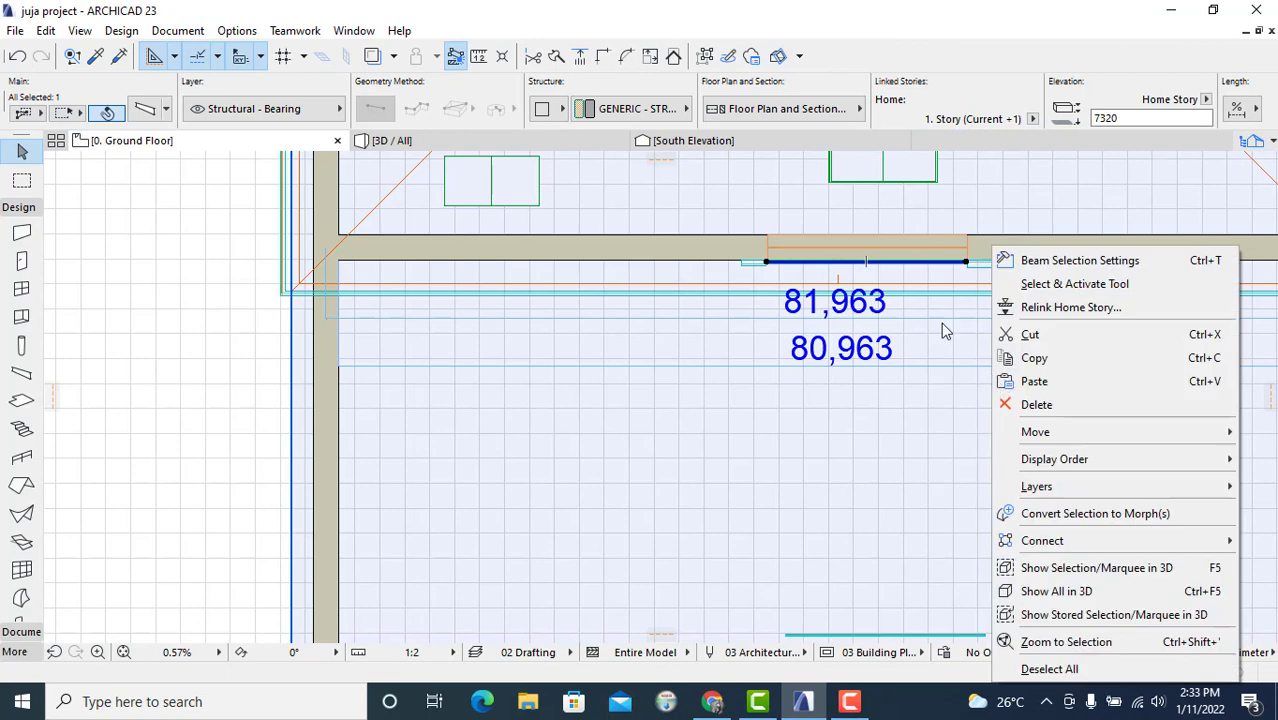
click(950, 345)
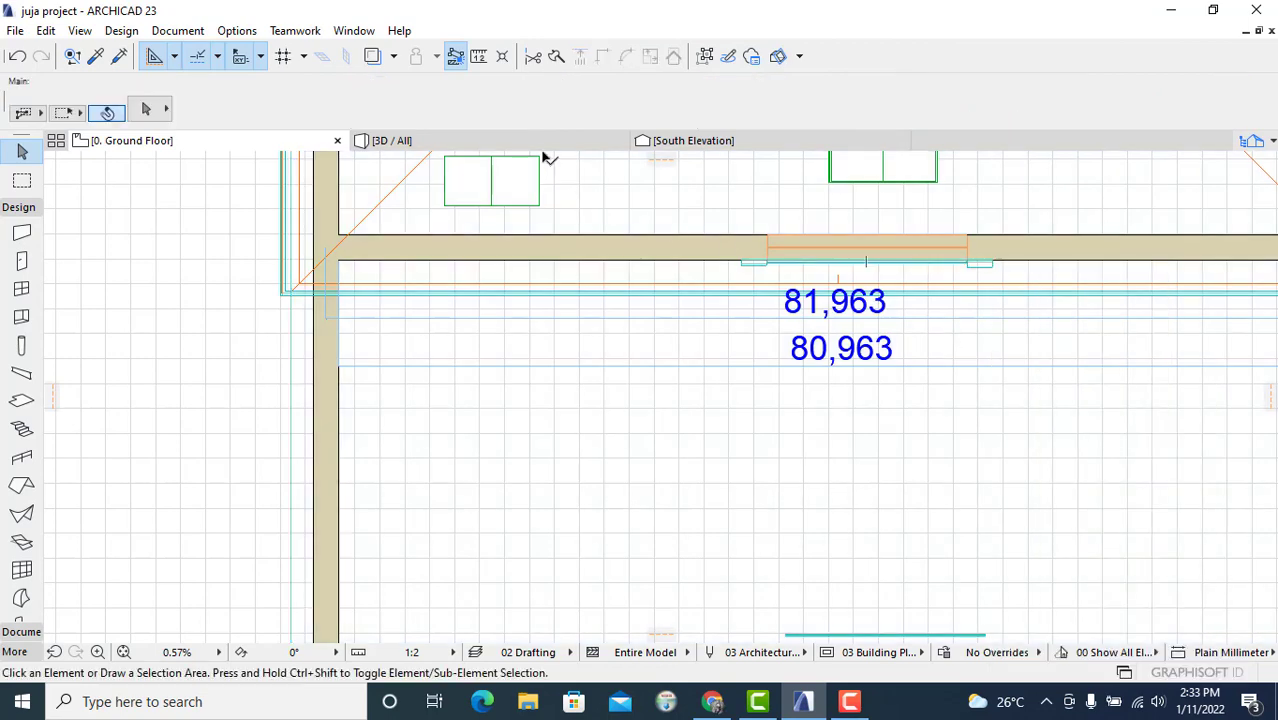
click(542, 157)
key(Escape)
key(F3)
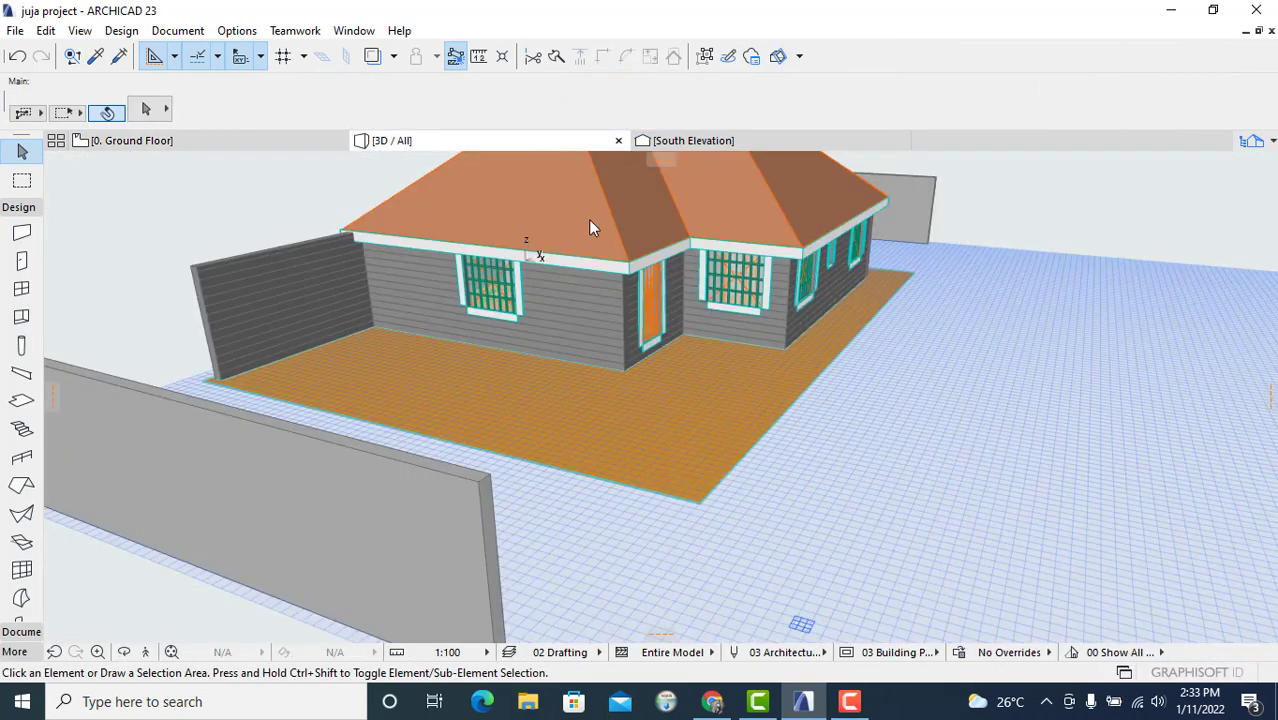
shift+middle_drag(456, 326, 743, 335)
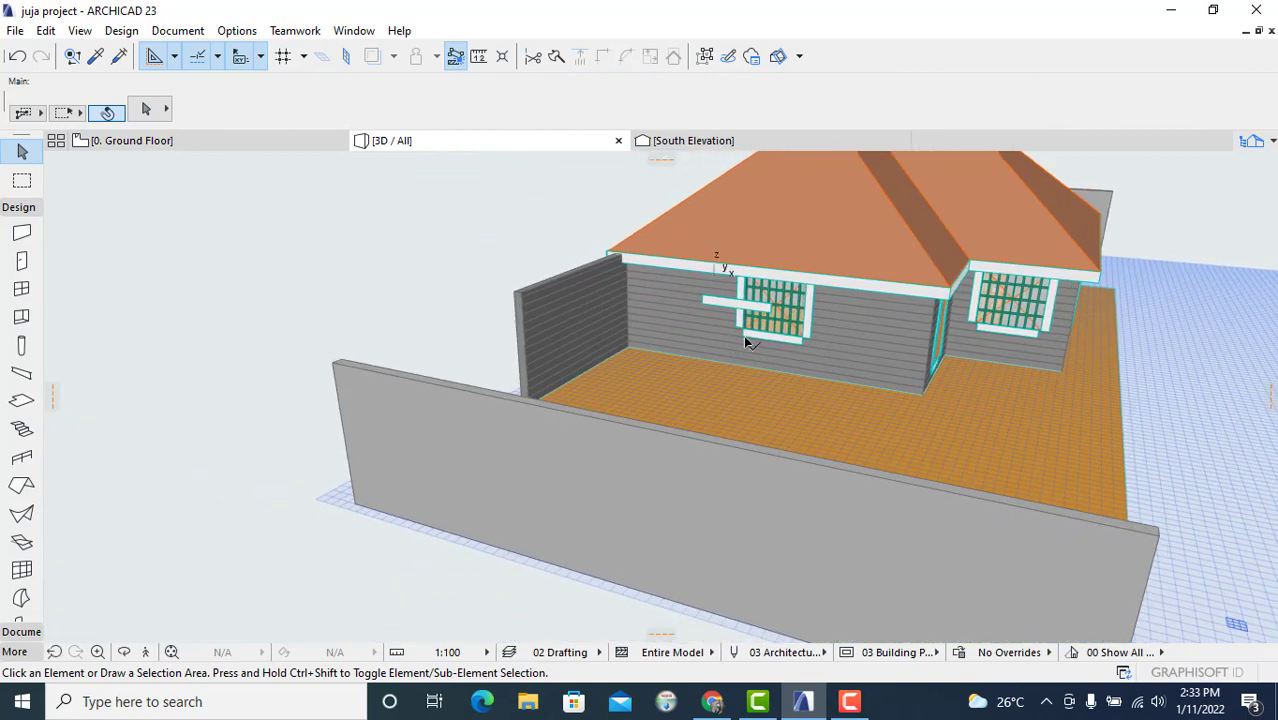
drag(706, 358, 682, 357)
key(Escape)
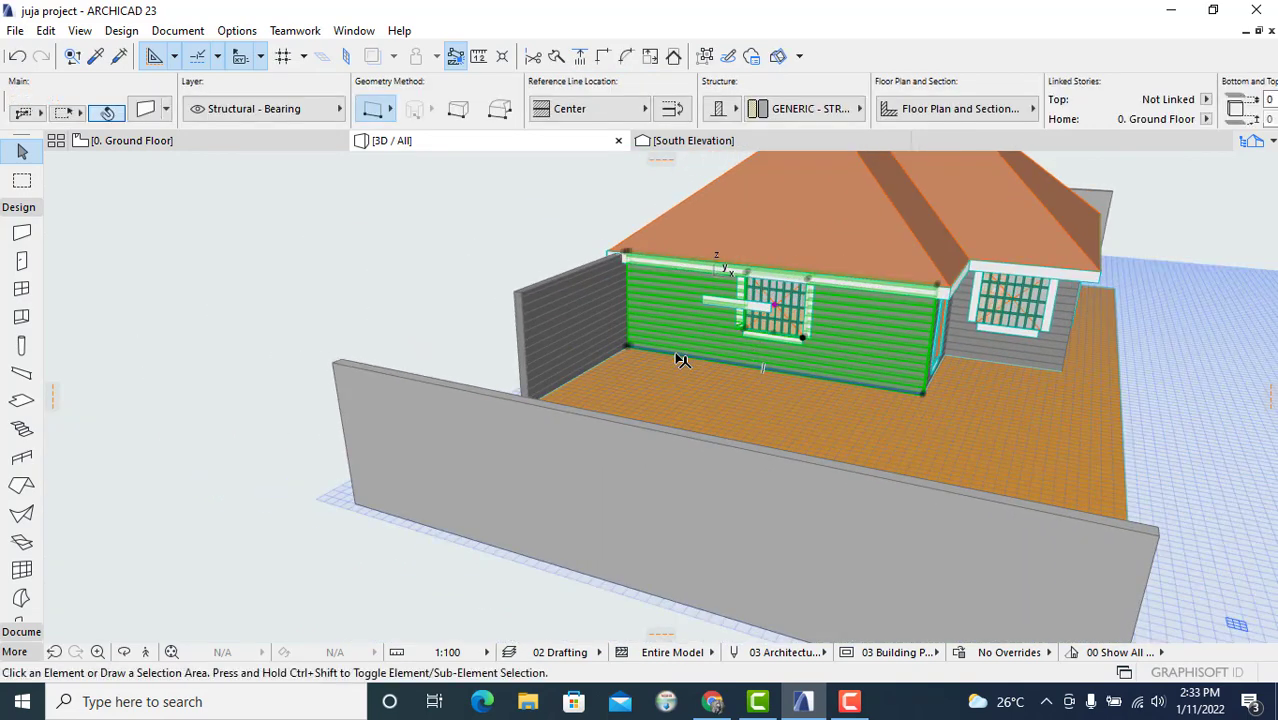
key(Escape)
Step: Drag the second beam at the south wall's double window out to open space below the wall
click(277, 145)
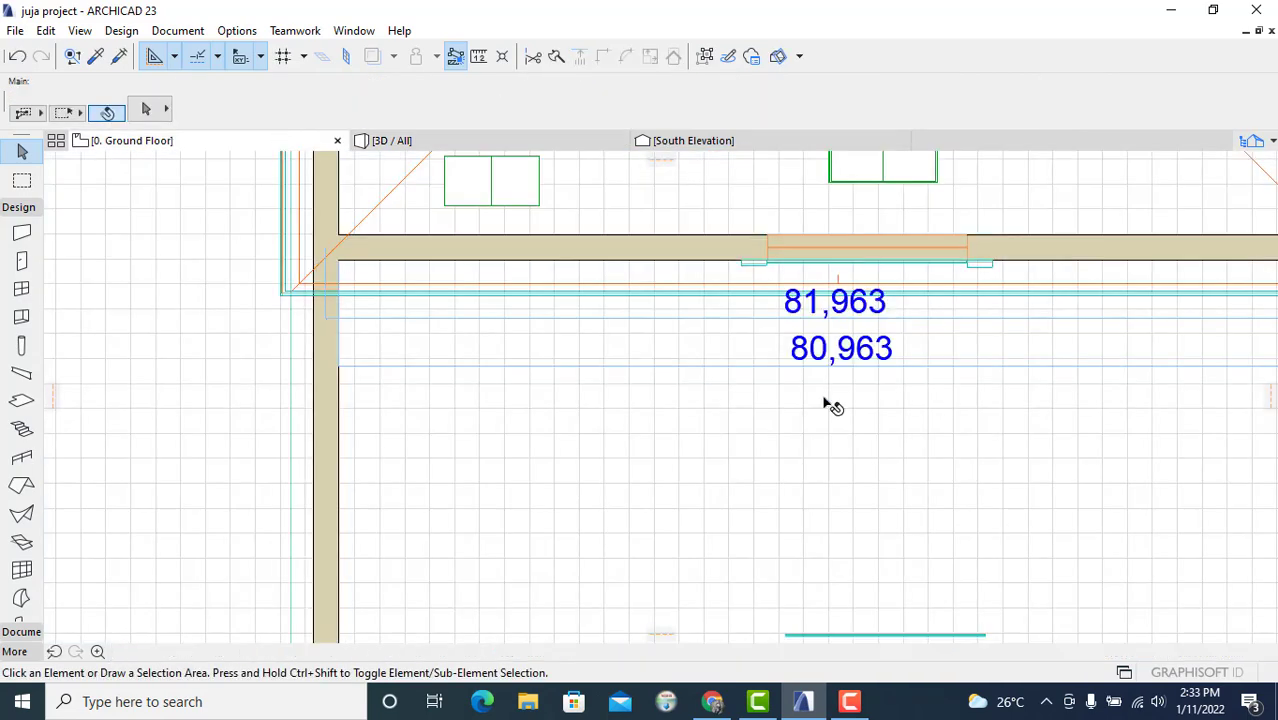
click(907, 266)
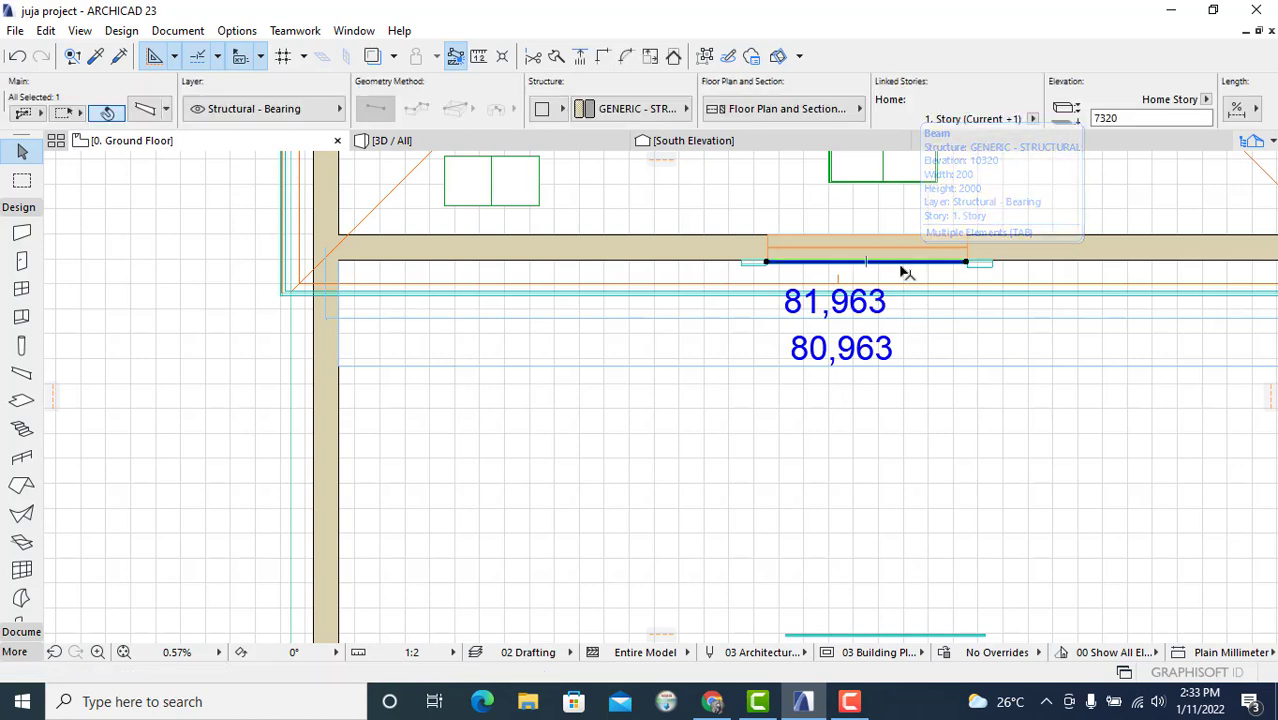
right_click(905, 264)
mouse_move(950, 431)
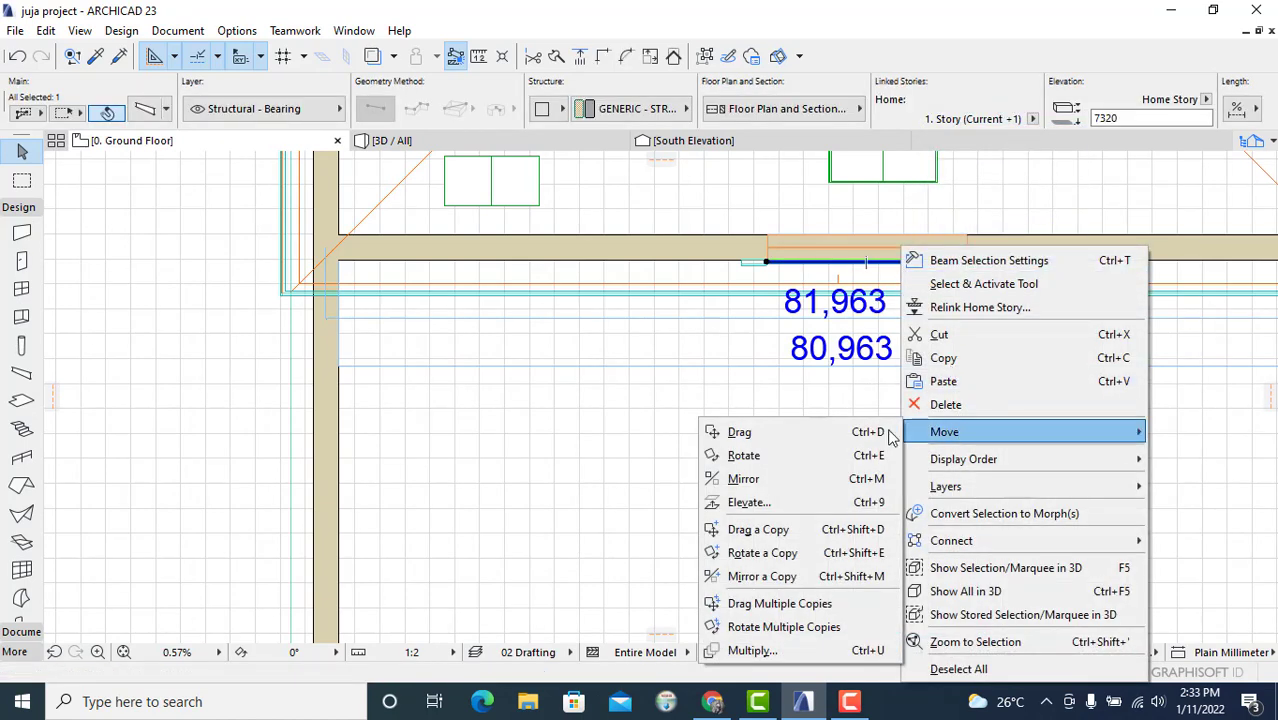
click(745, 429)
click(906, 264)
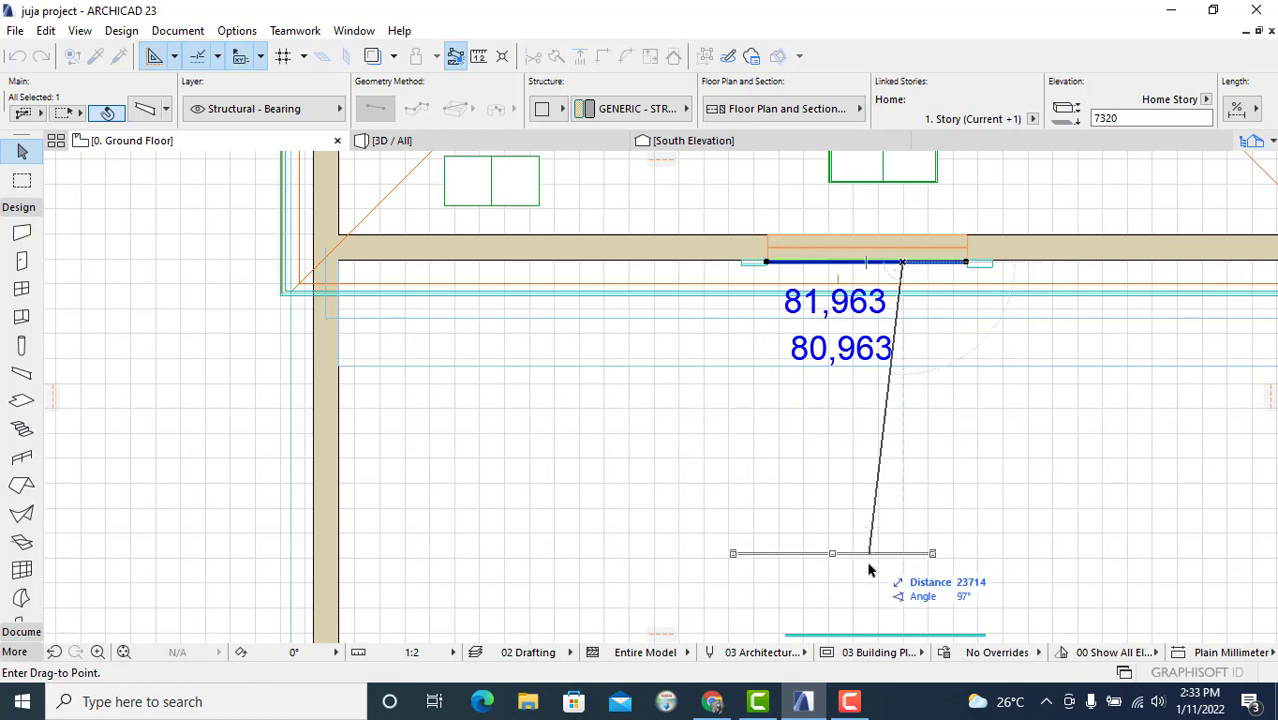
click(874, 562)
Step: Examine the two moved beams and the double window from inside the south room in the 3D view
click(553, 147)
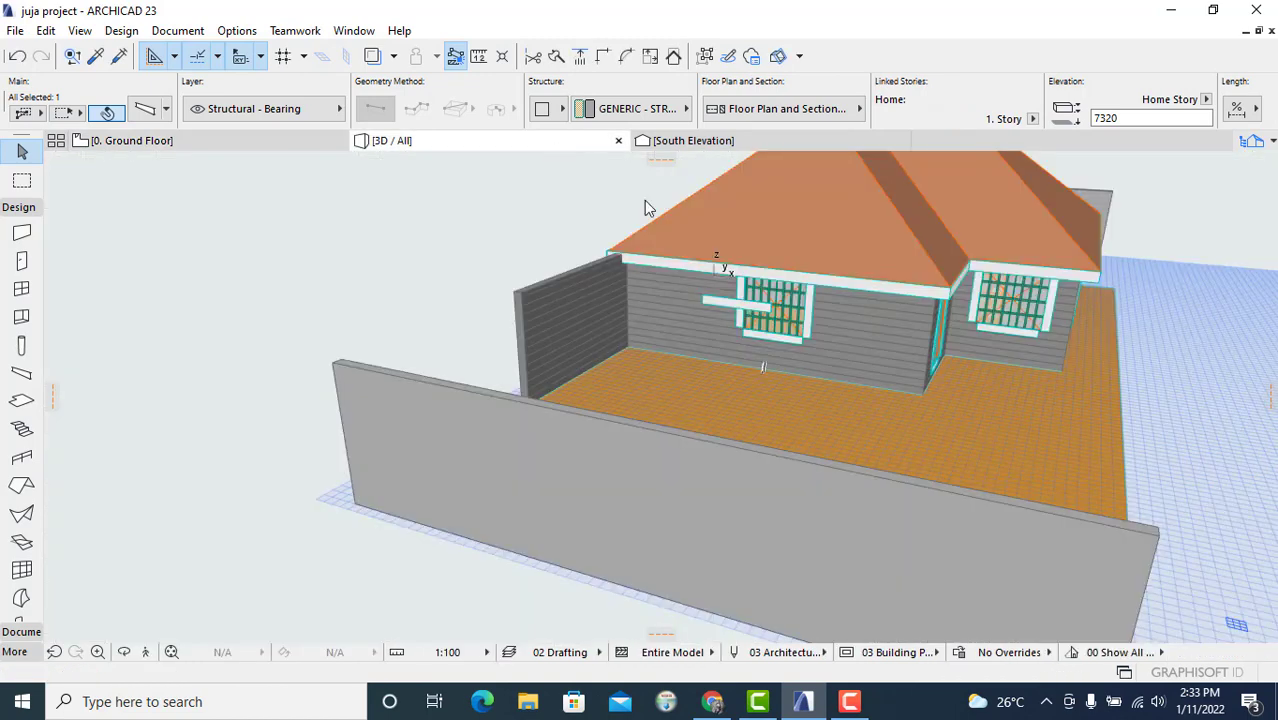
scroll(788, 347, up, 3)
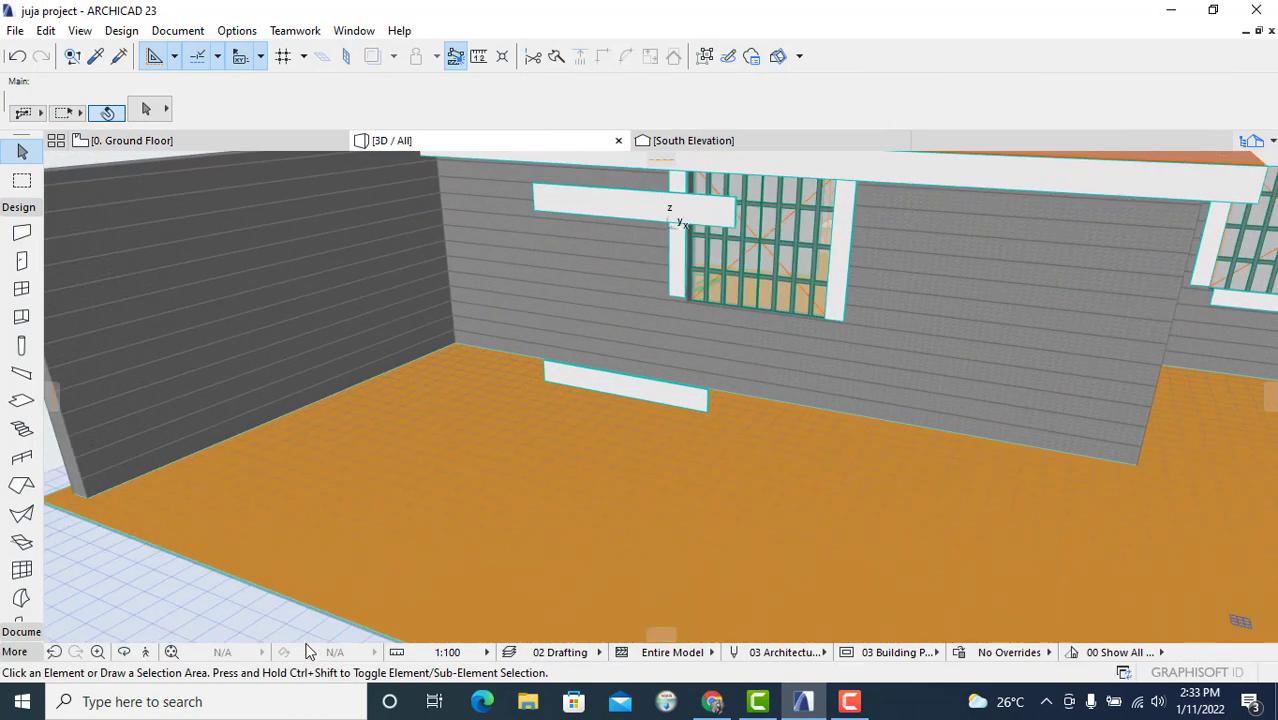
click(125, 653)
drag(592, 425, 620, 275)
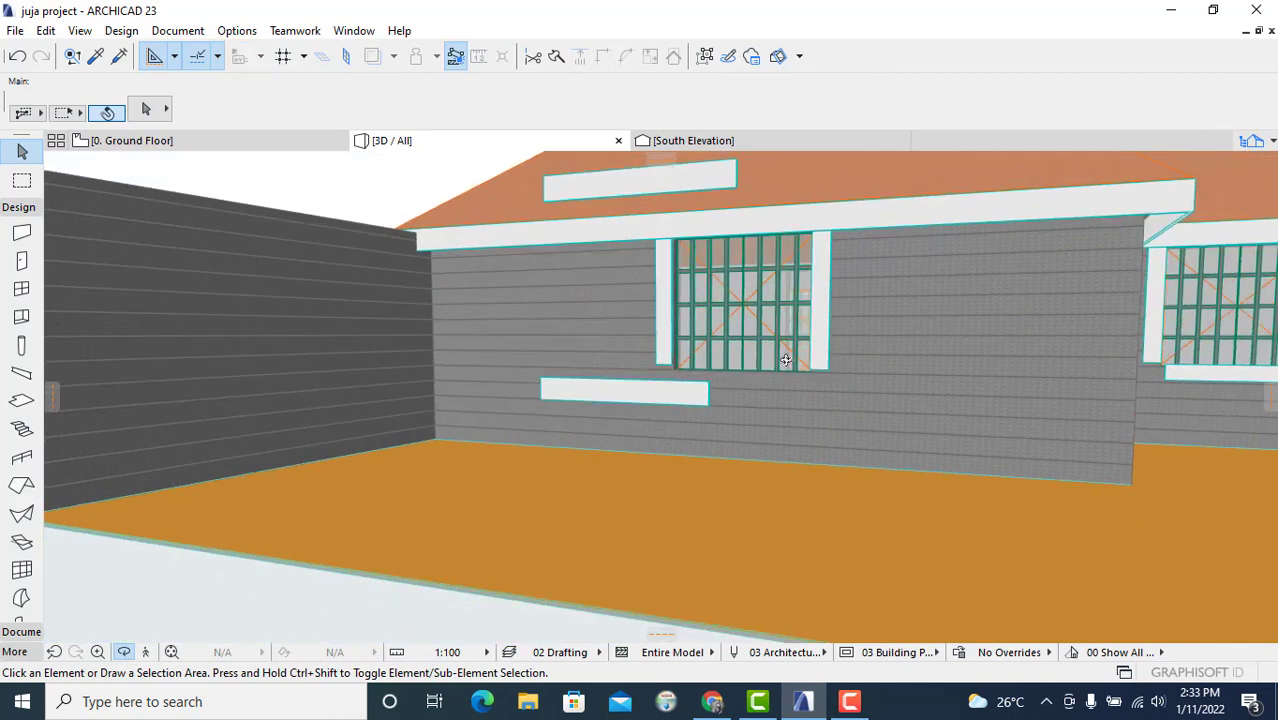
drag(855, 373, 596, 405)
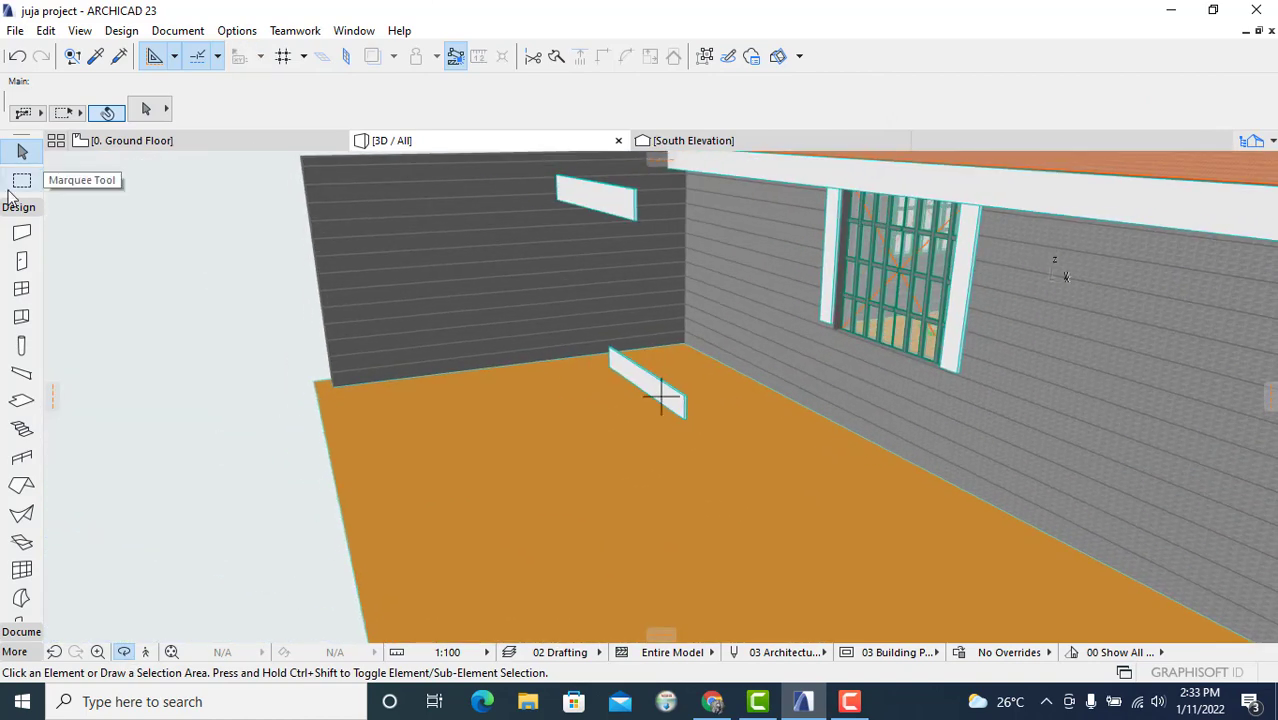
click(170, 140)
middle_drag(849, 346, 656, 438)
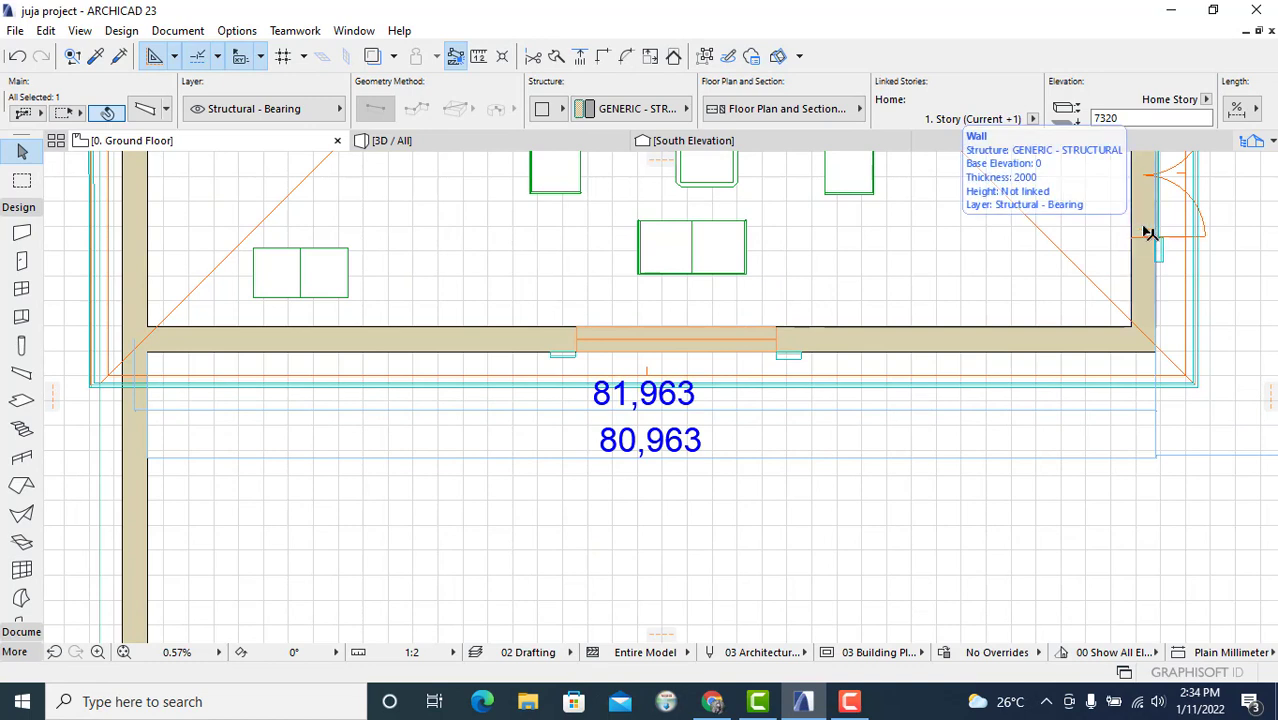
Step: Draw a 16000 mm beam with the Beam tool along the south wall's face, starting at the double window's edge
click(22, 375)
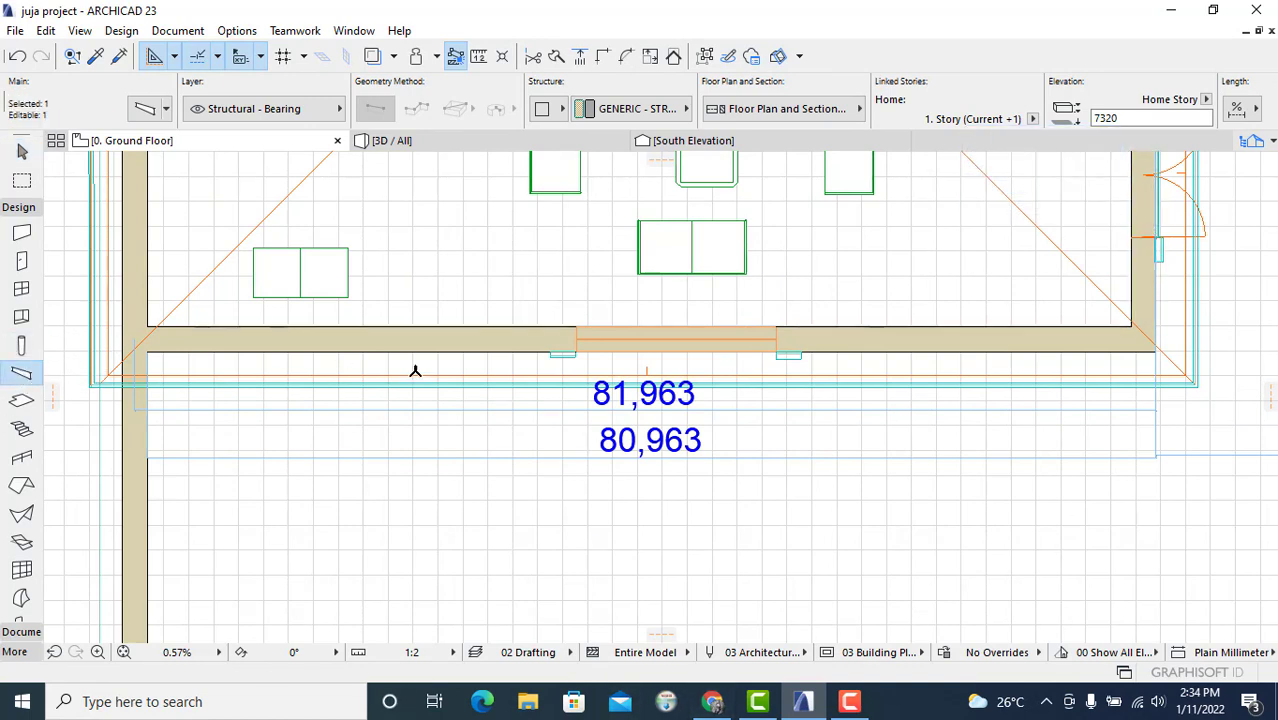
middle_drag(534, 534, 555, 487)
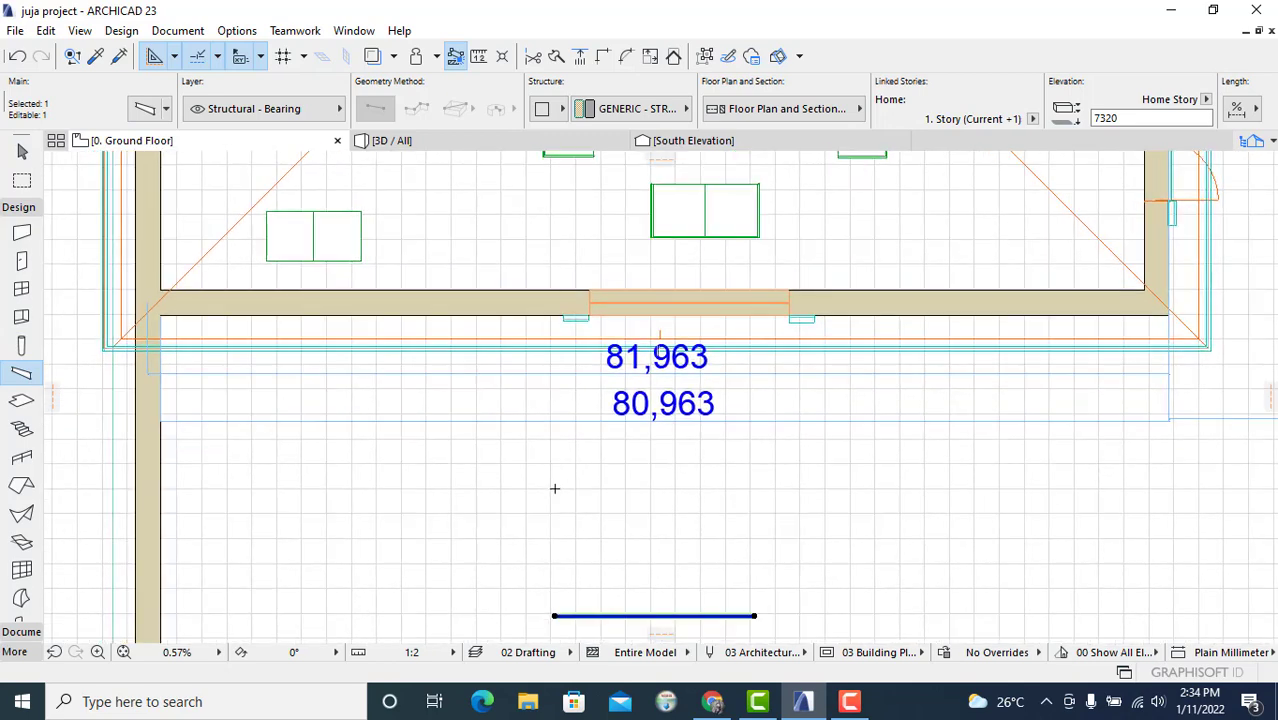
key(Escape)
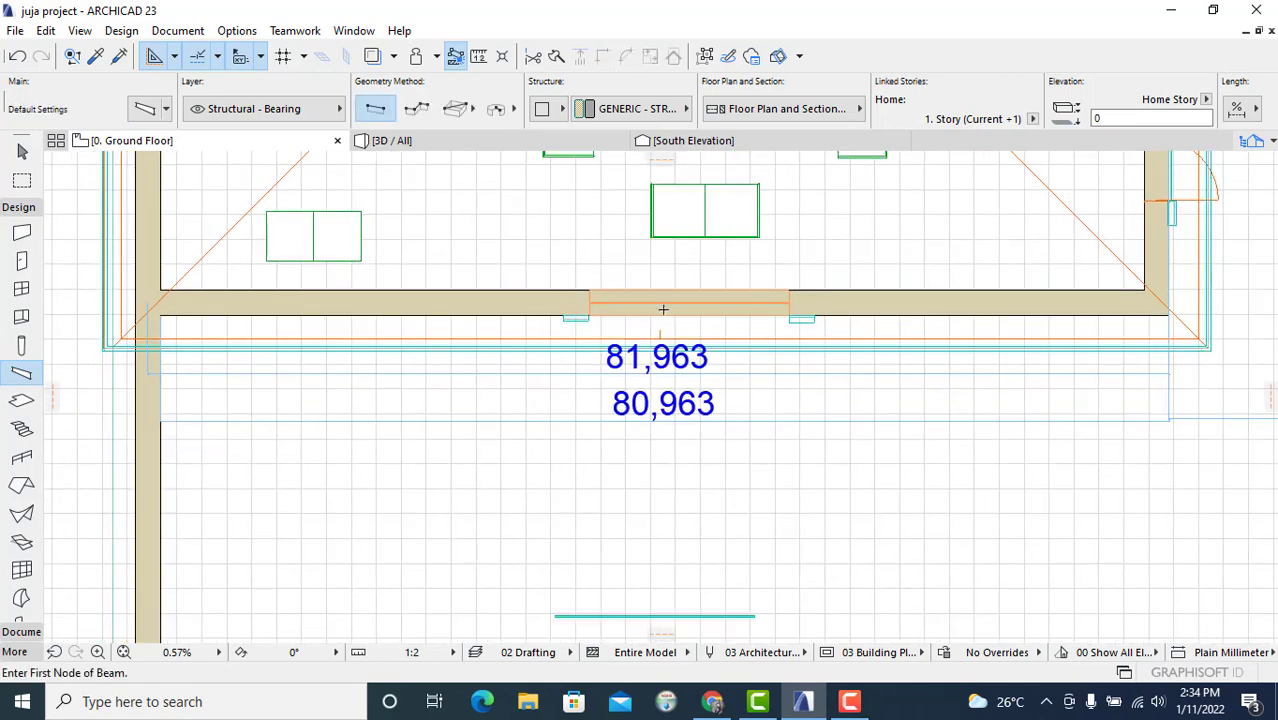
scroll(604, 328, up, 5)
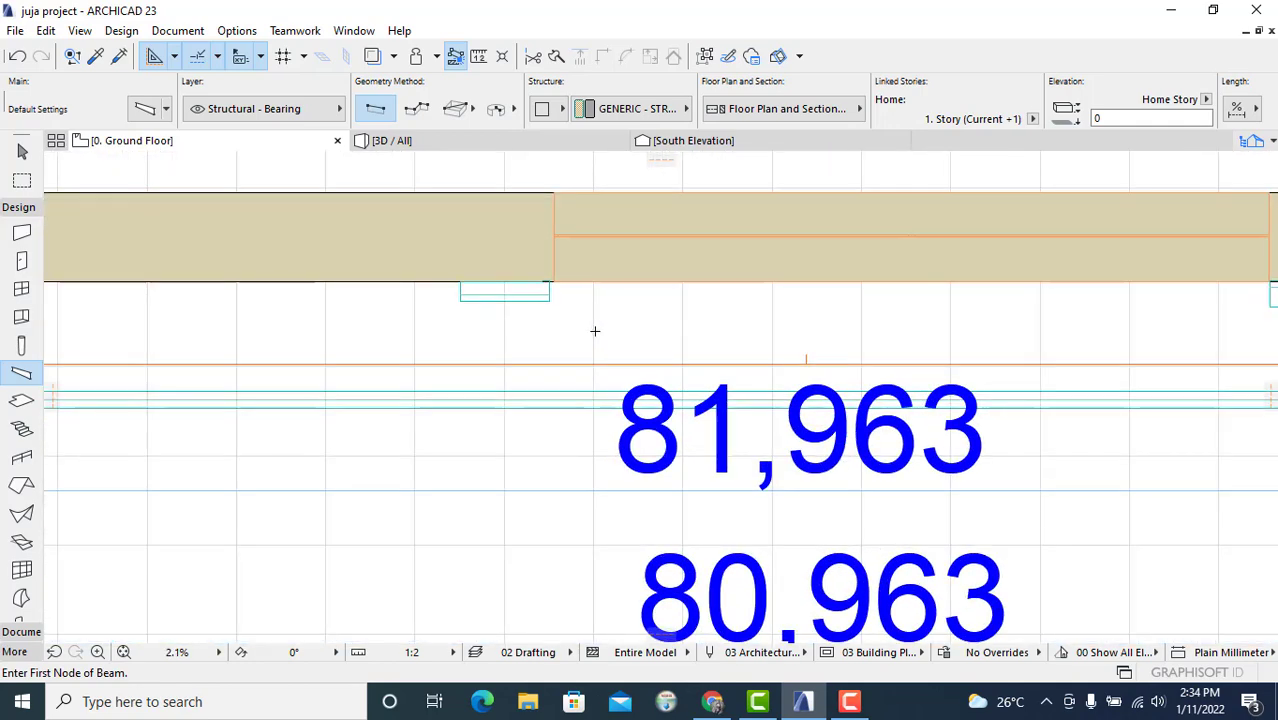
scroll(594, 330, down, 3)
scroll(573, 325, up, 4)
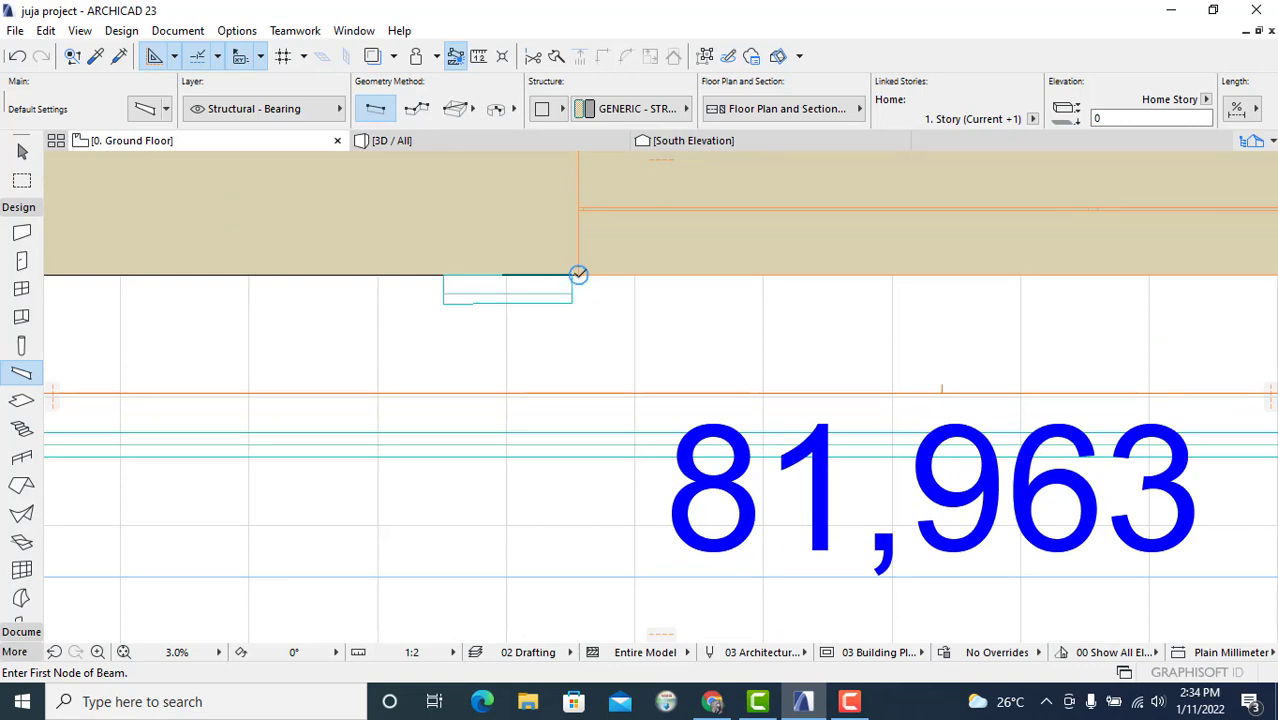
click(579, 274)
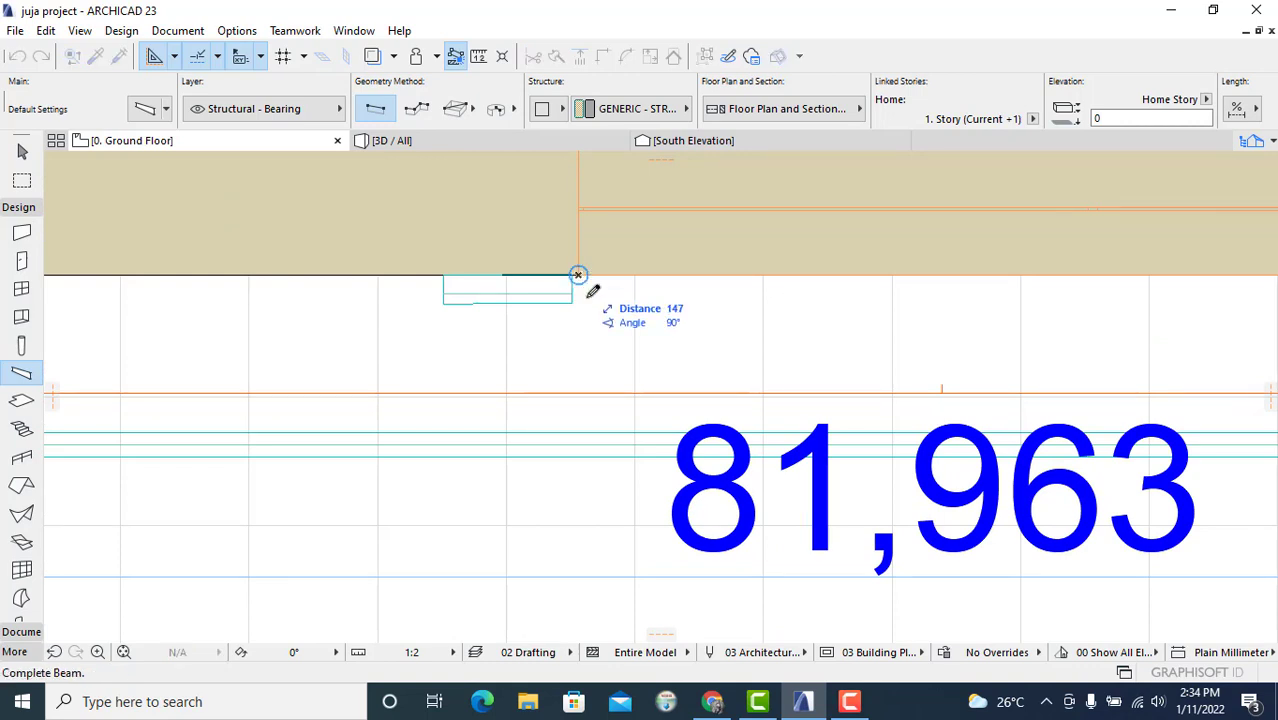
mouse_move(1024, 302)
middle_down()
mouse_move(616, 311)
mouse_move(1036, 300)
mouse_move(839, 305)
middle_up()
scroll(904, 290, up, 1)
scroll(904, 290, up, 2)
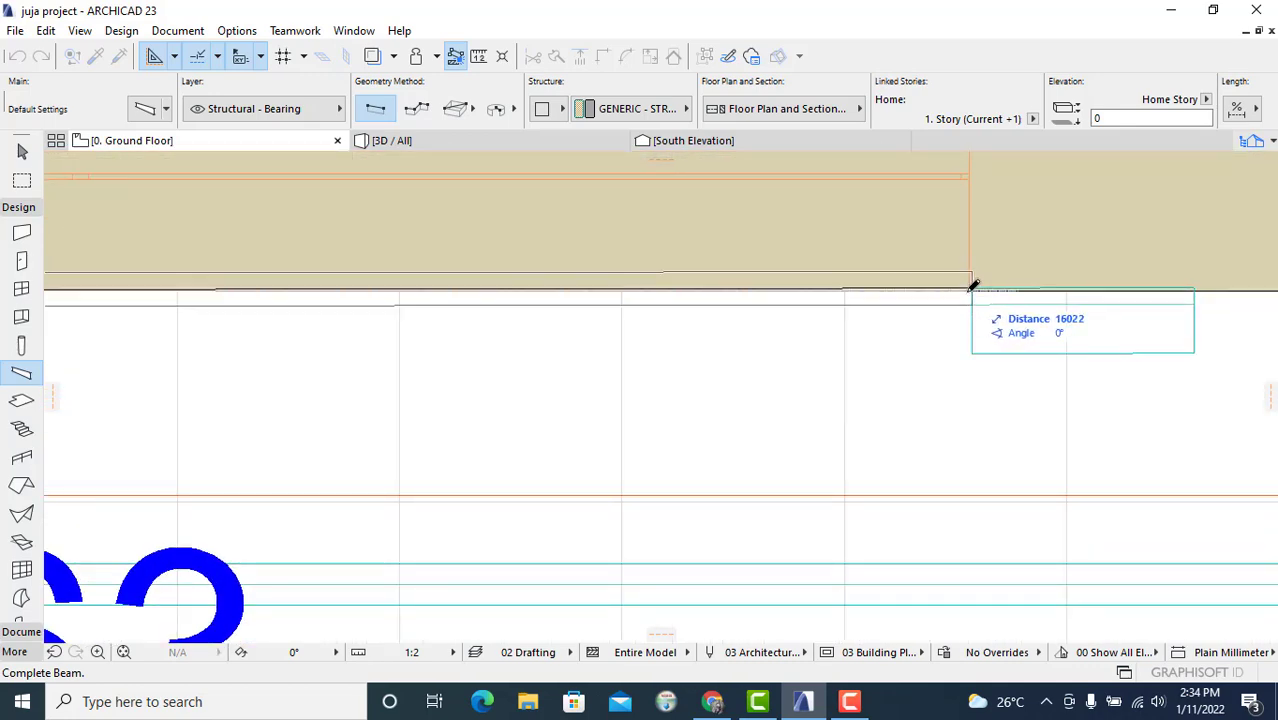
scroll(968, 286, up, 3)
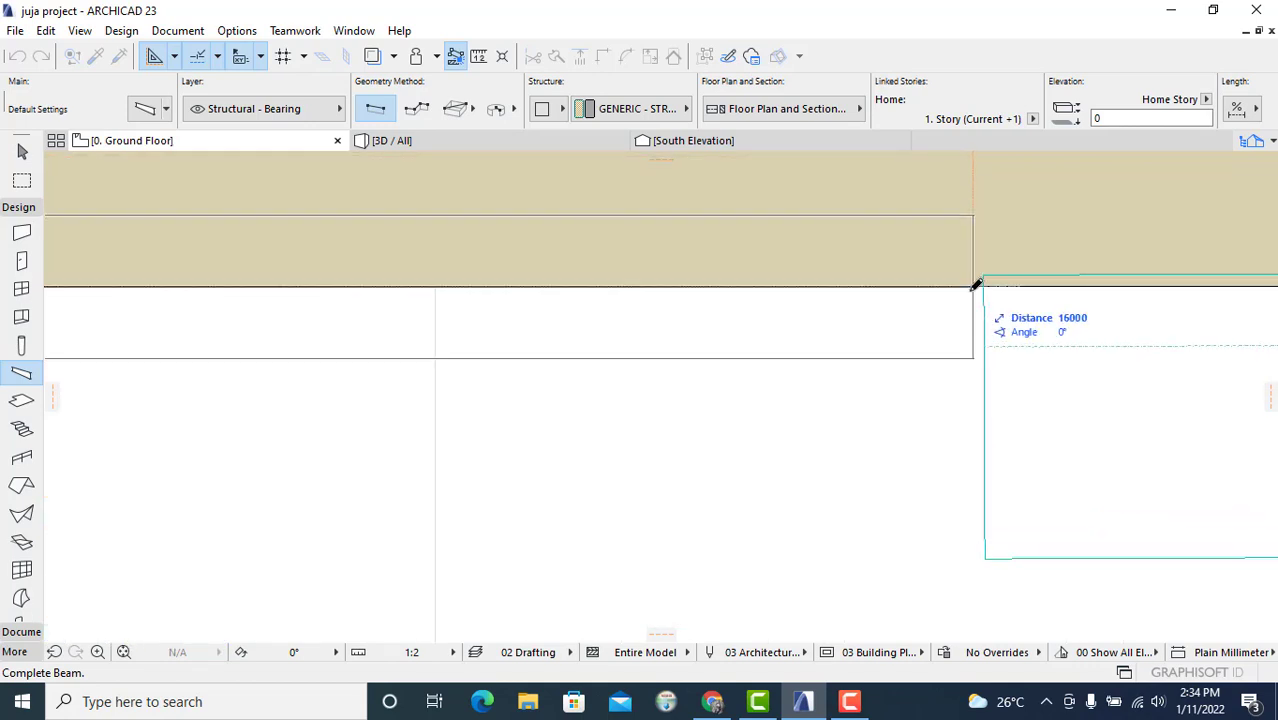
click(975, 285)
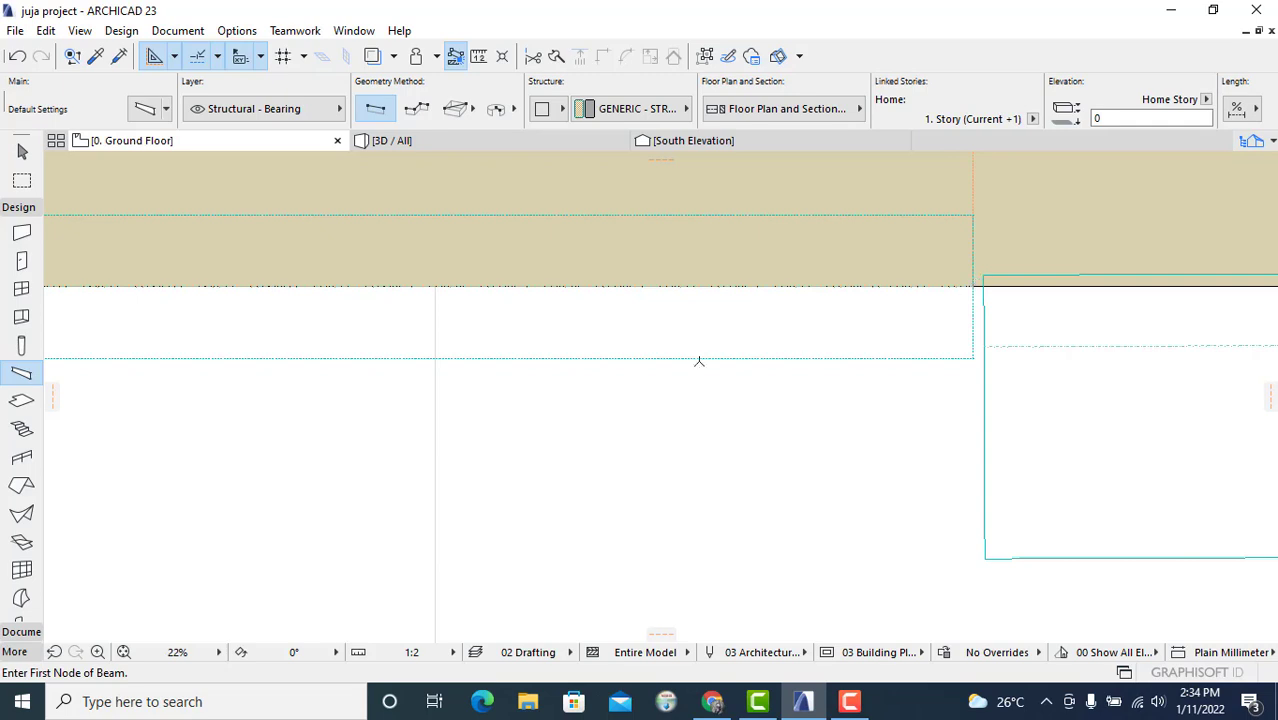
Step: Check the new beam at the base of the south wall in the 3D view
scroll(491, 328, down, 4)
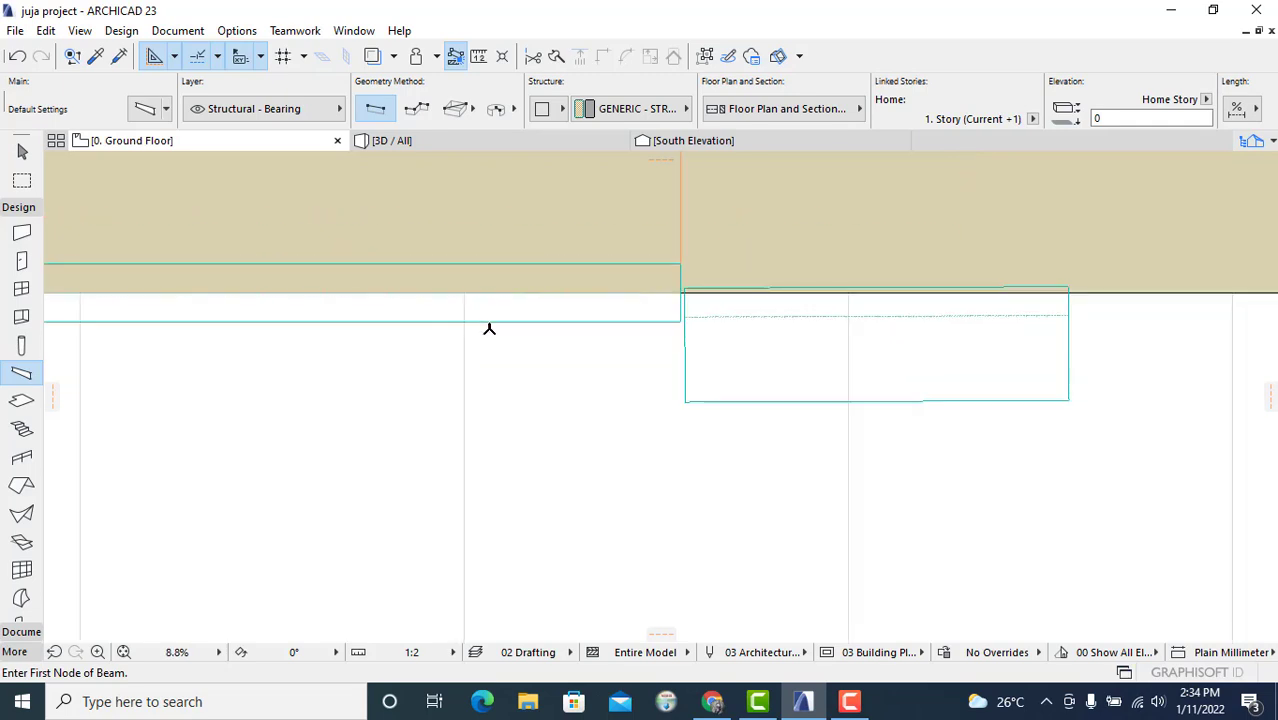
click(527, 148)
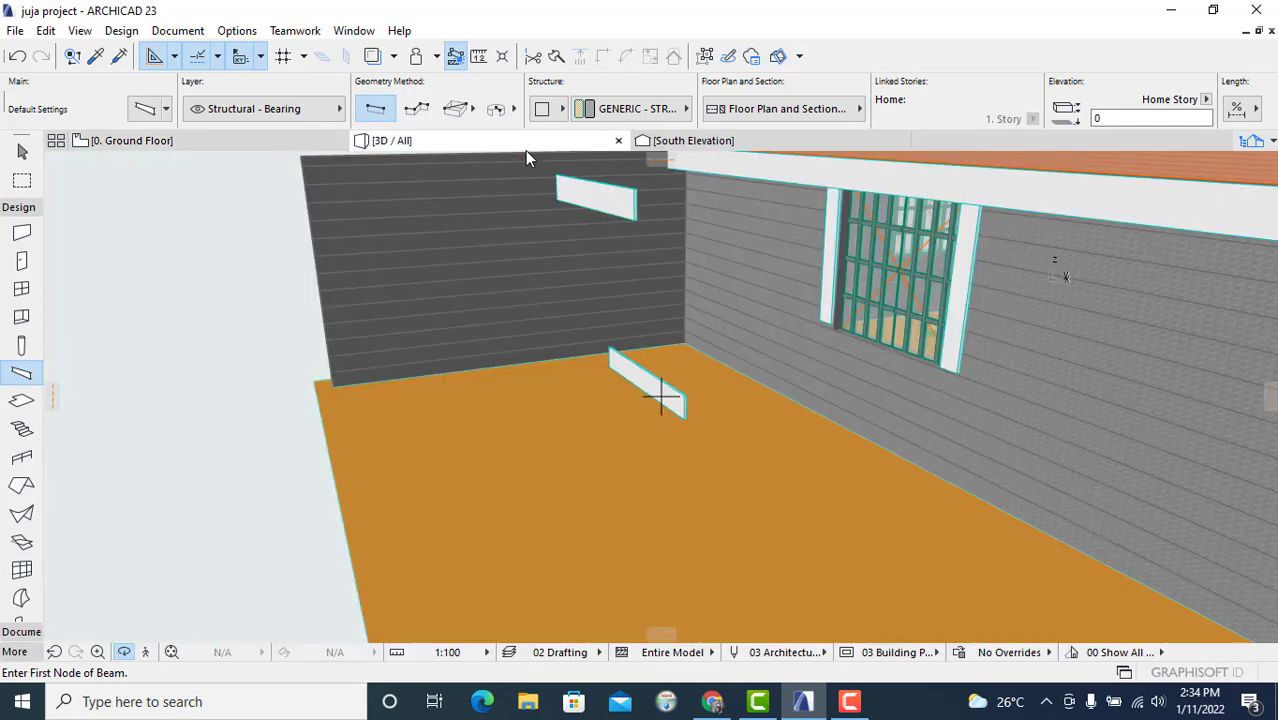
scroll(830, 440, up, 2)
scroll(893, 431, up, 1)
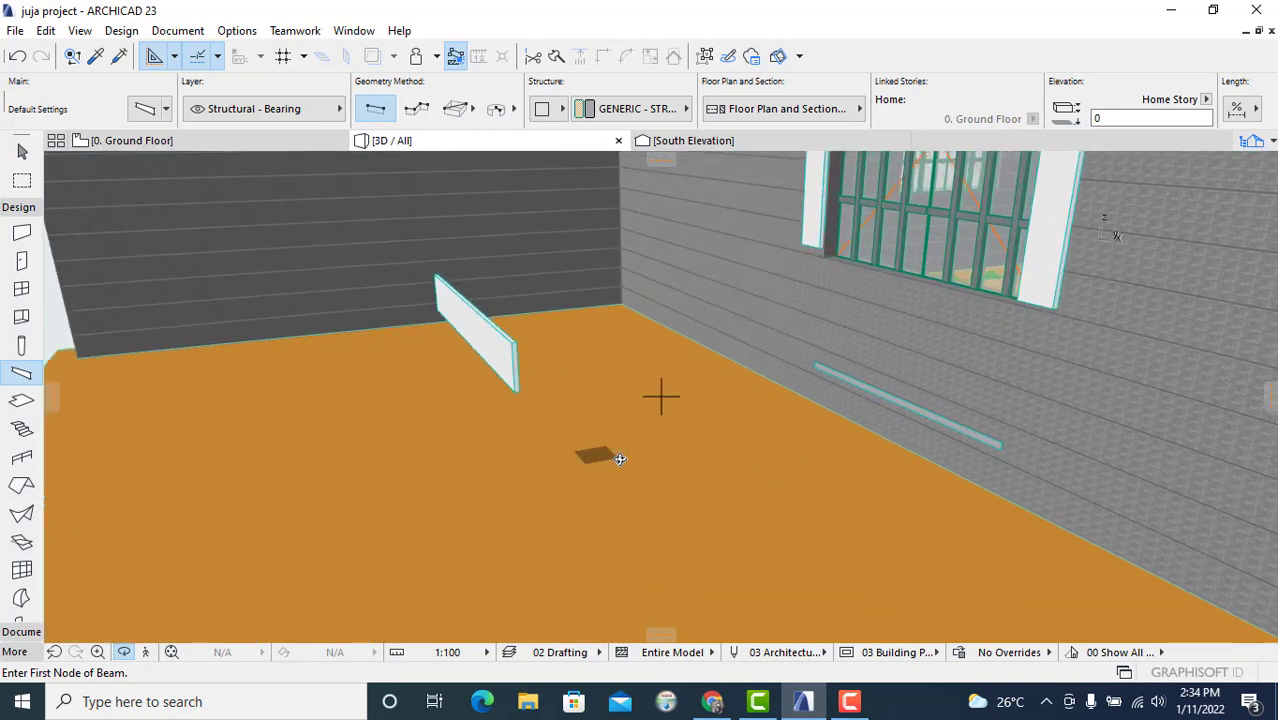
drag(622, 457, 808, 453)
scroll(918, 431, up, 4)
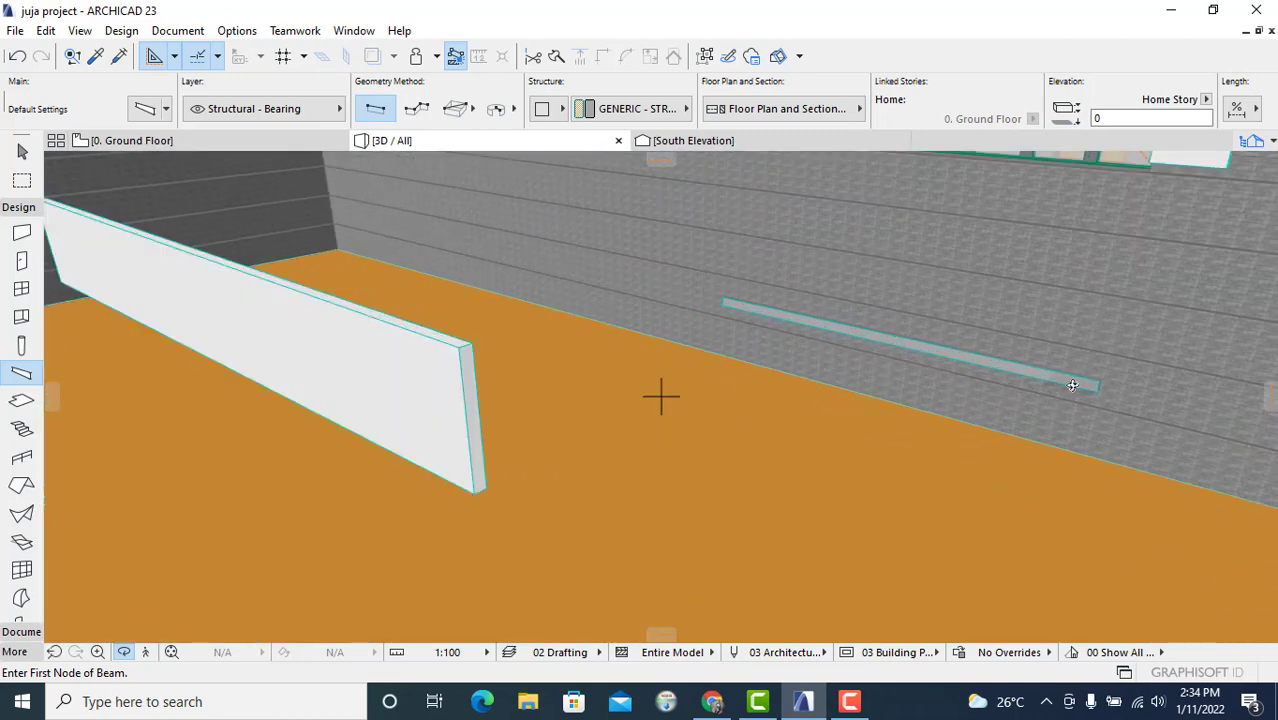
scroll(662, 394, down, 5)
middle_drag(802, 447, 770, 457)
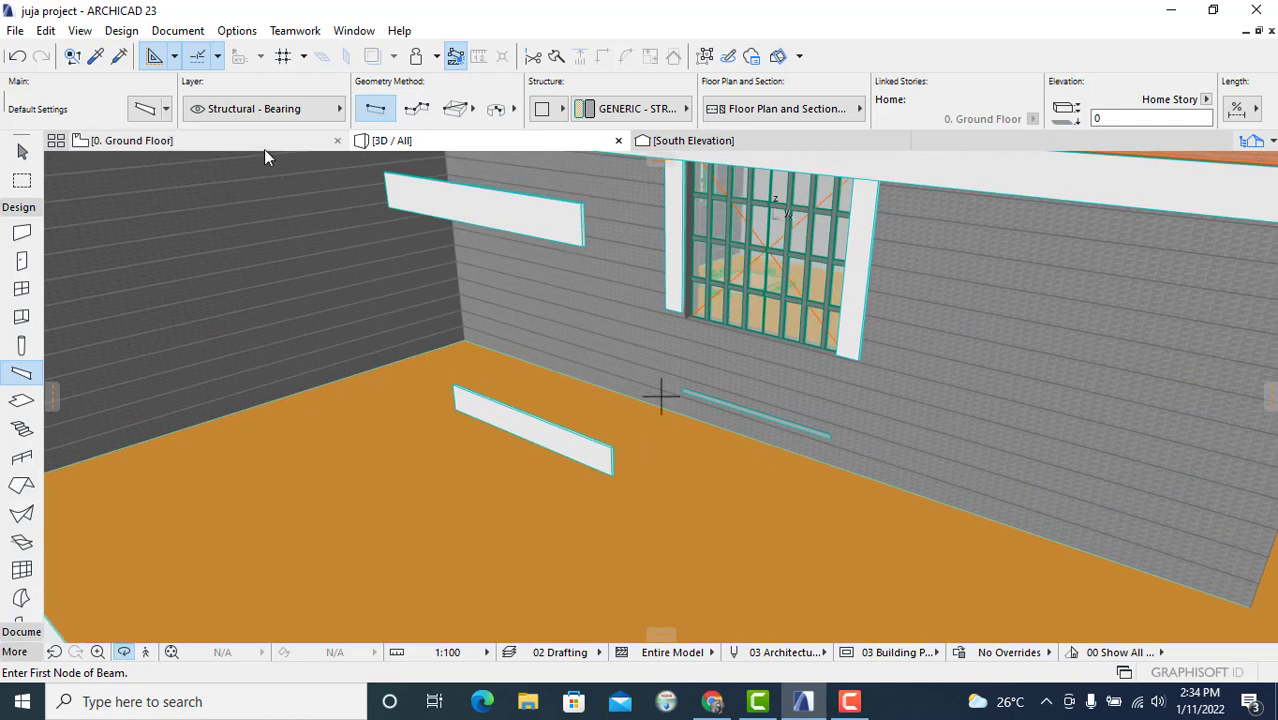
mouse_move(264, 149)
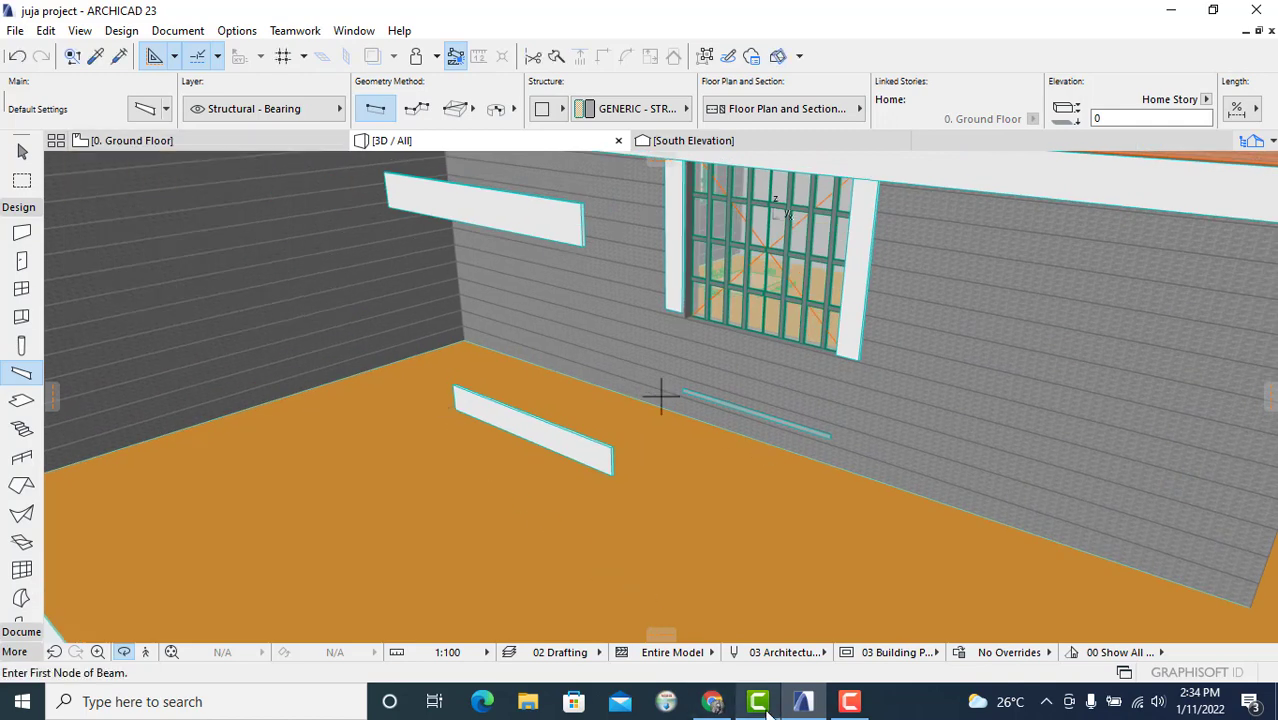
mouse_move(766, 707)
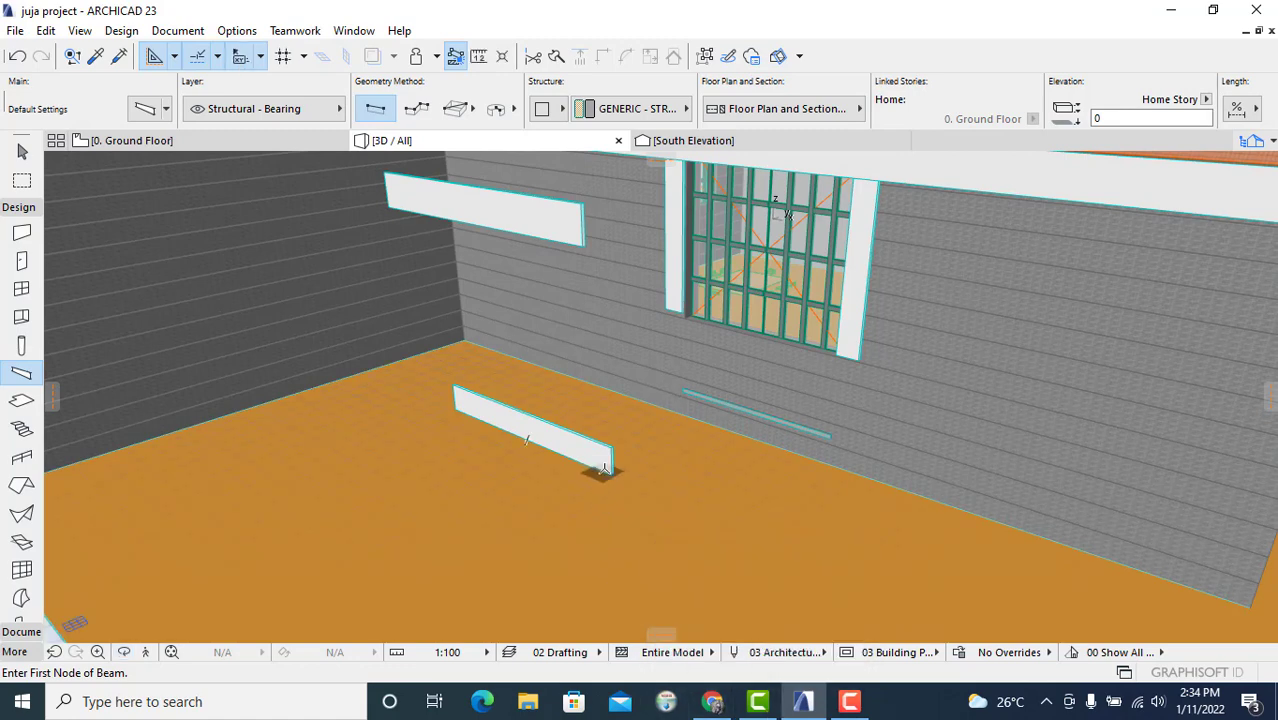
Step: Select the new 16000 mm beam and set its height to 2000 mm and width to 200 mm
key(Escape)
click(612, 456)
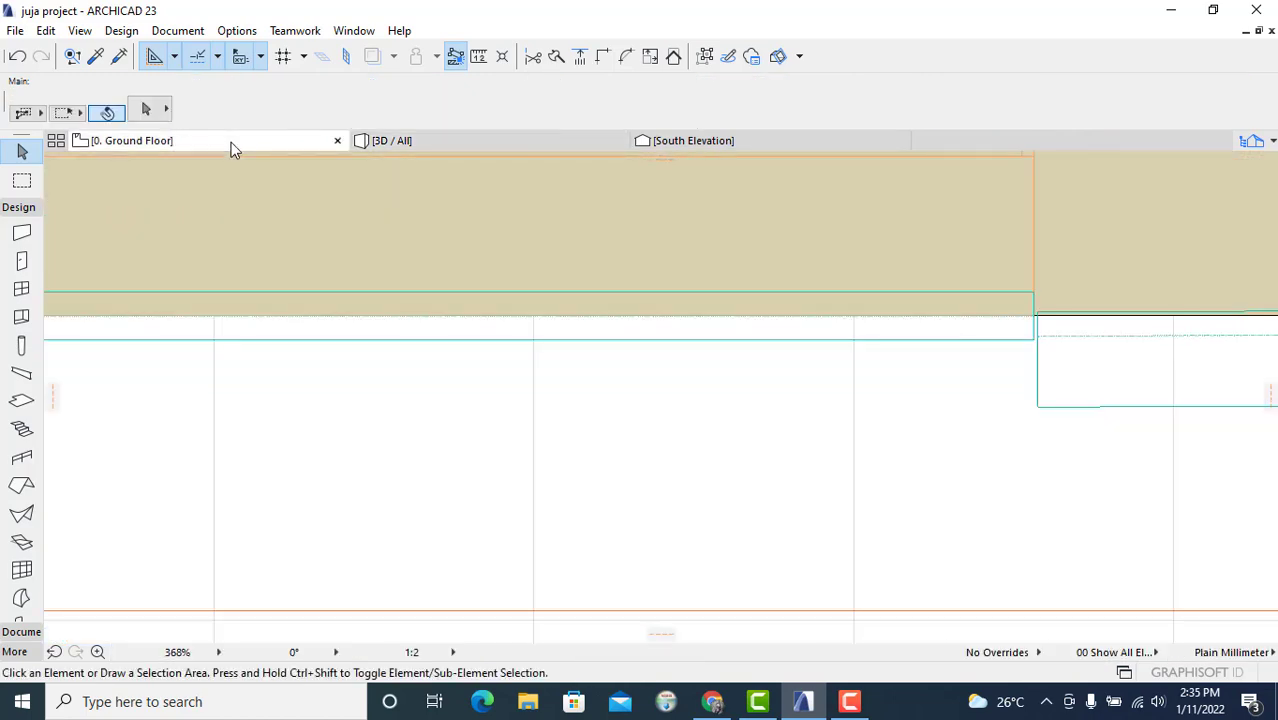
click(374, 140)
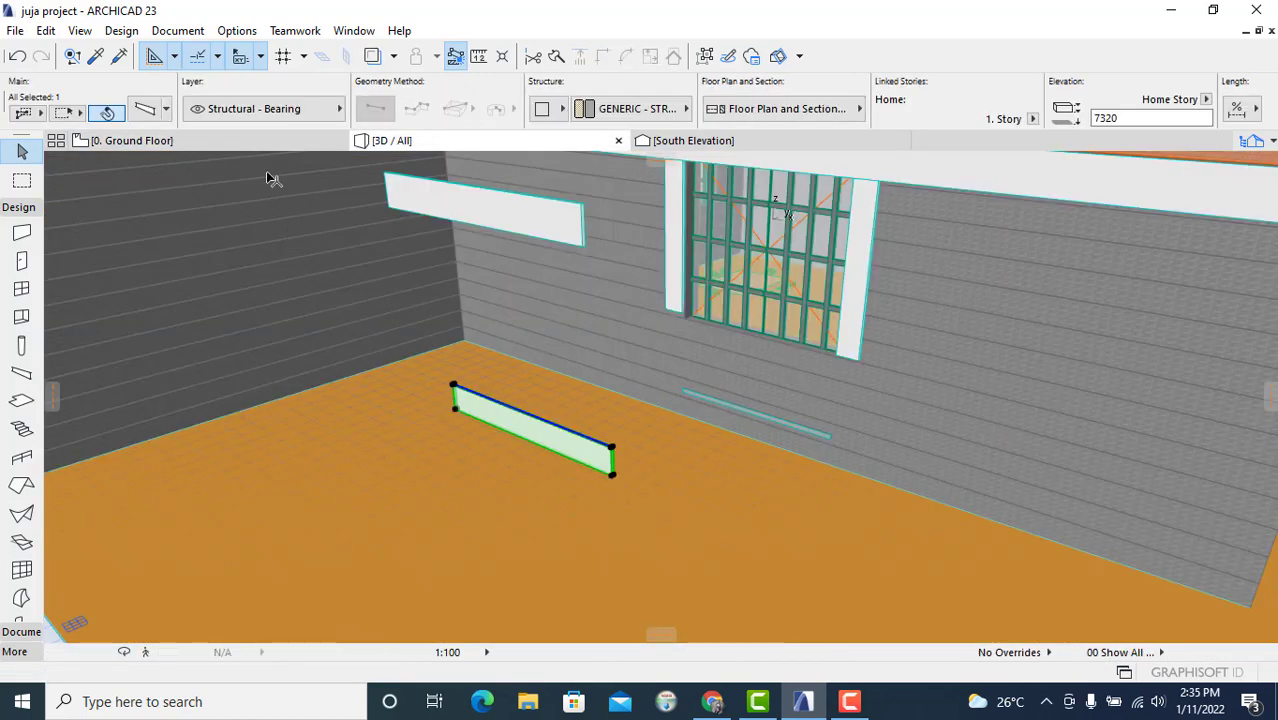
click(246, 141)
scroll(690, 360, down, 3)
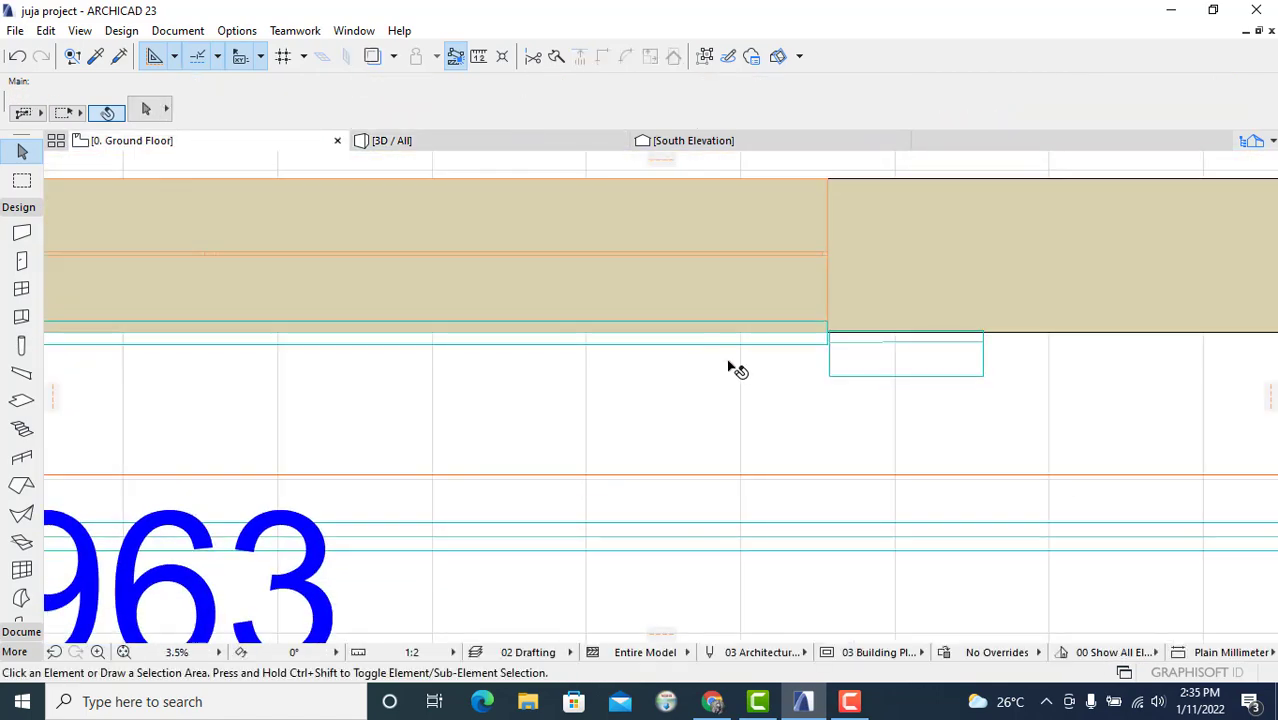
click(826, 328)
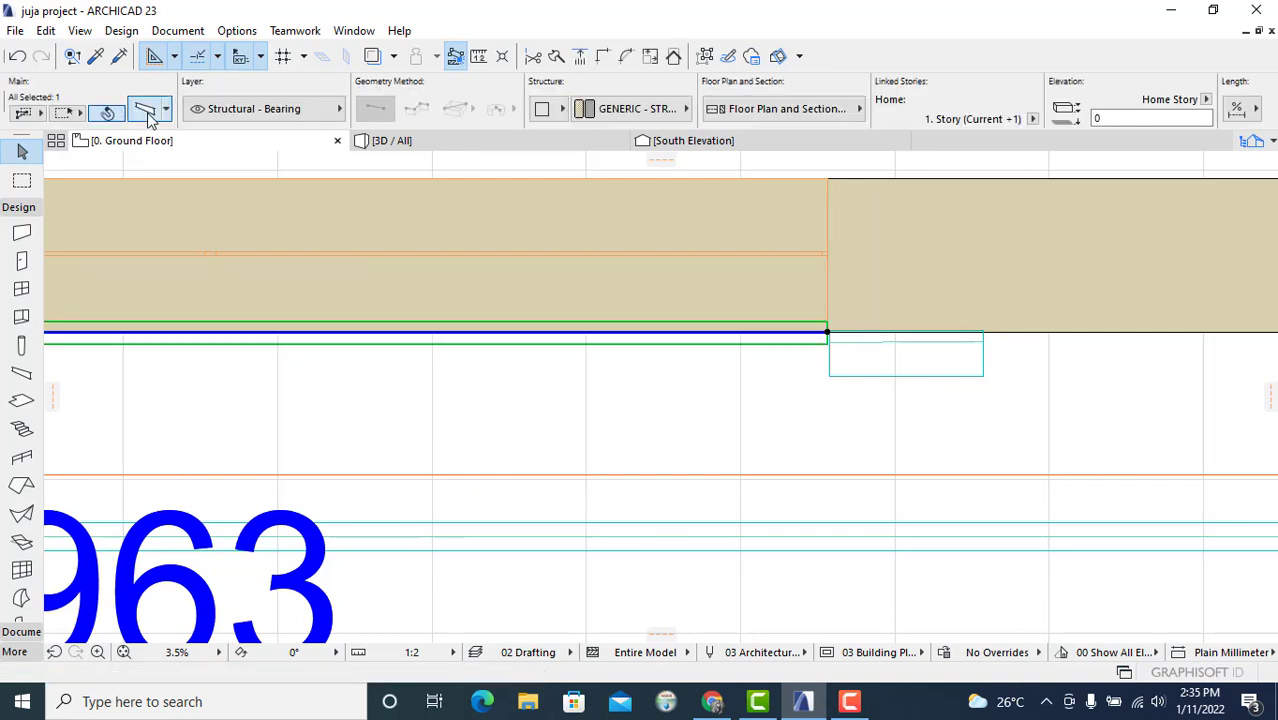
click(146, 112)
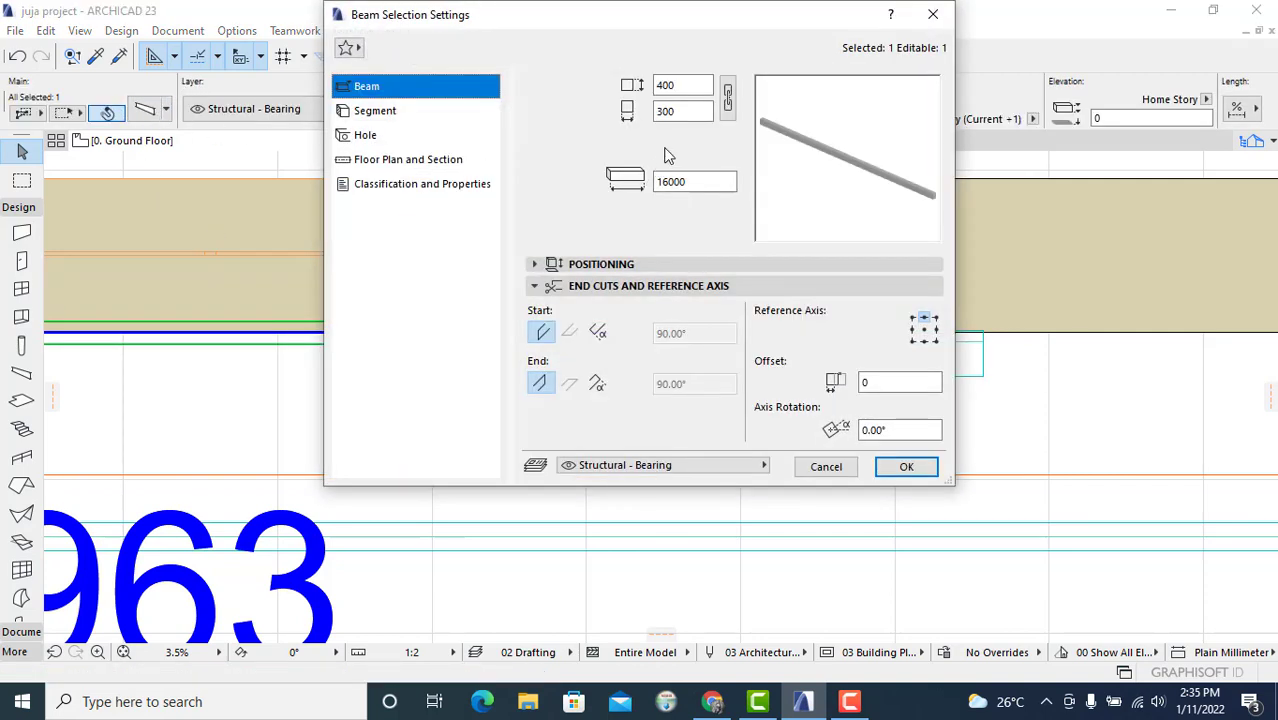
click(678, 83)
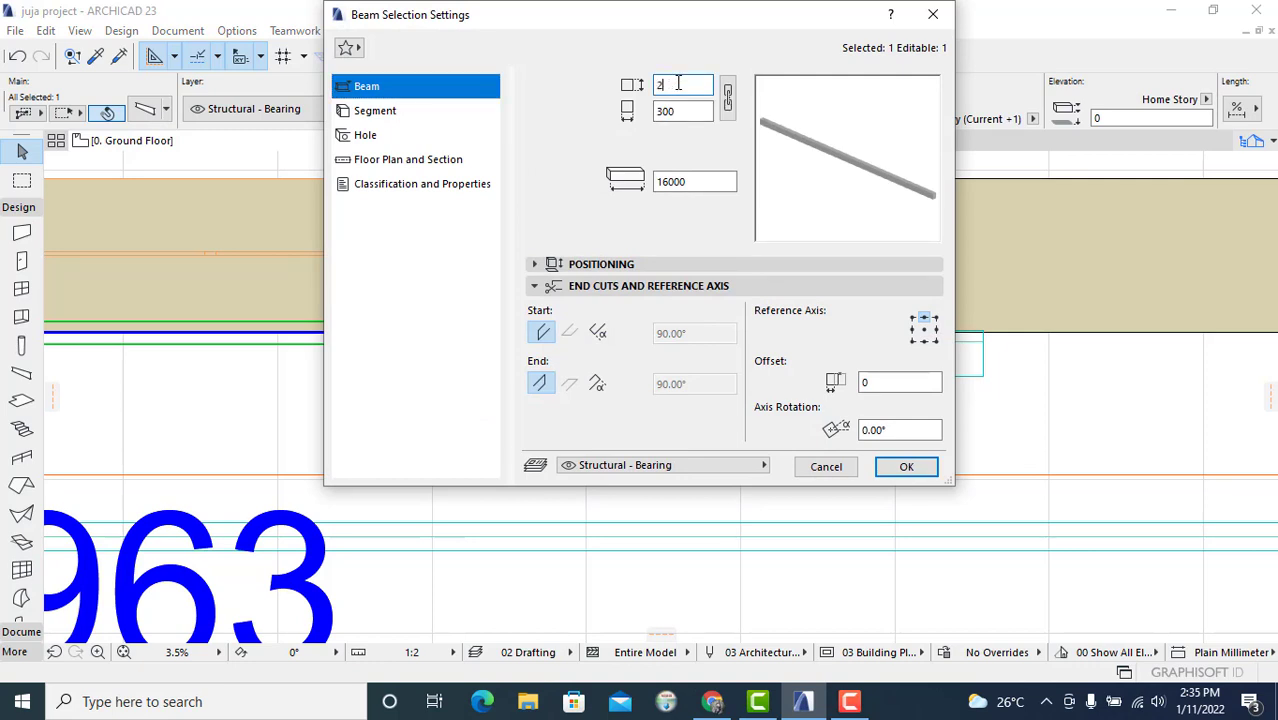
click(679, 111)
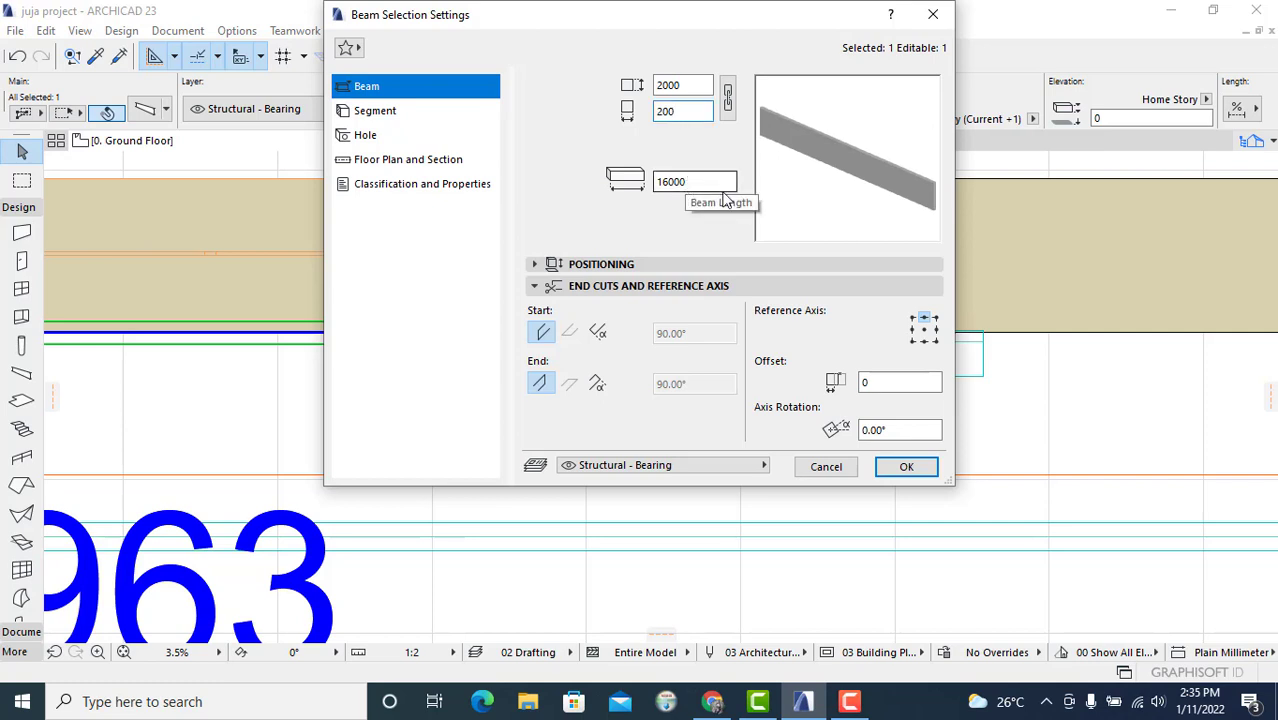
click(905, 467)
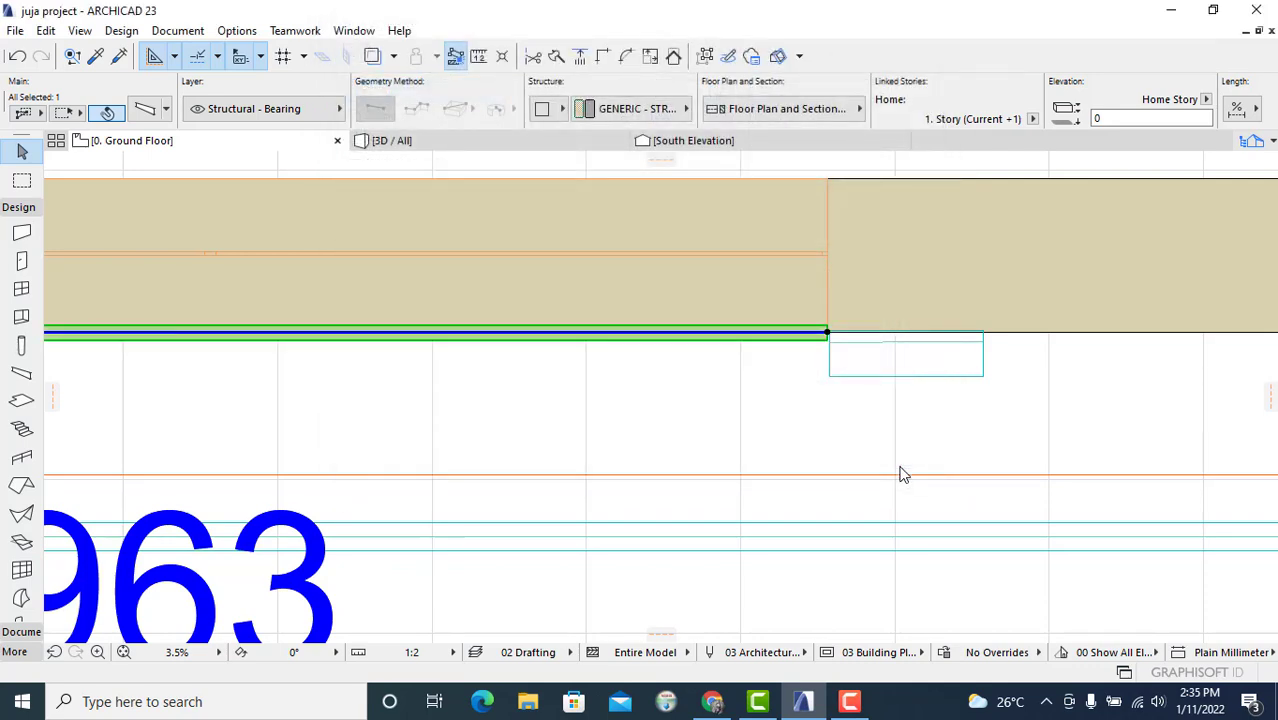
Step: Set the new beam's elevation to 10320 mm above its home story
click(466, 141)
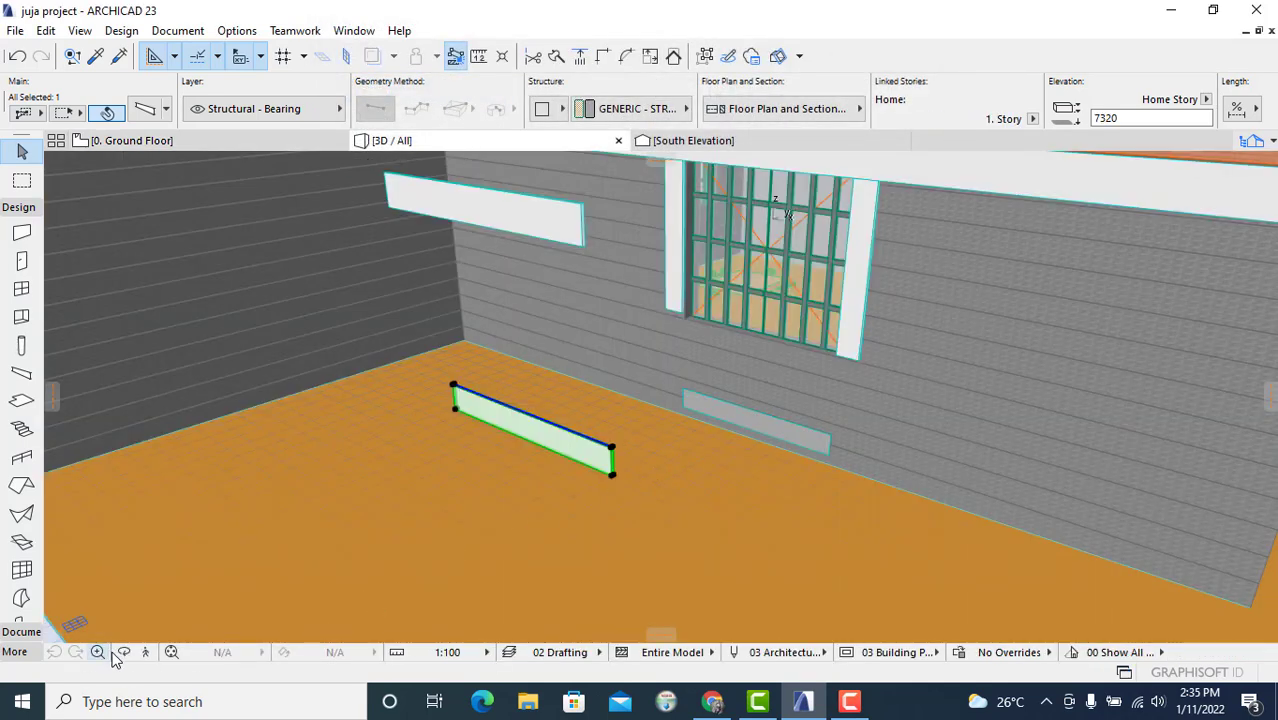
click(228, 469)
key(Escape)
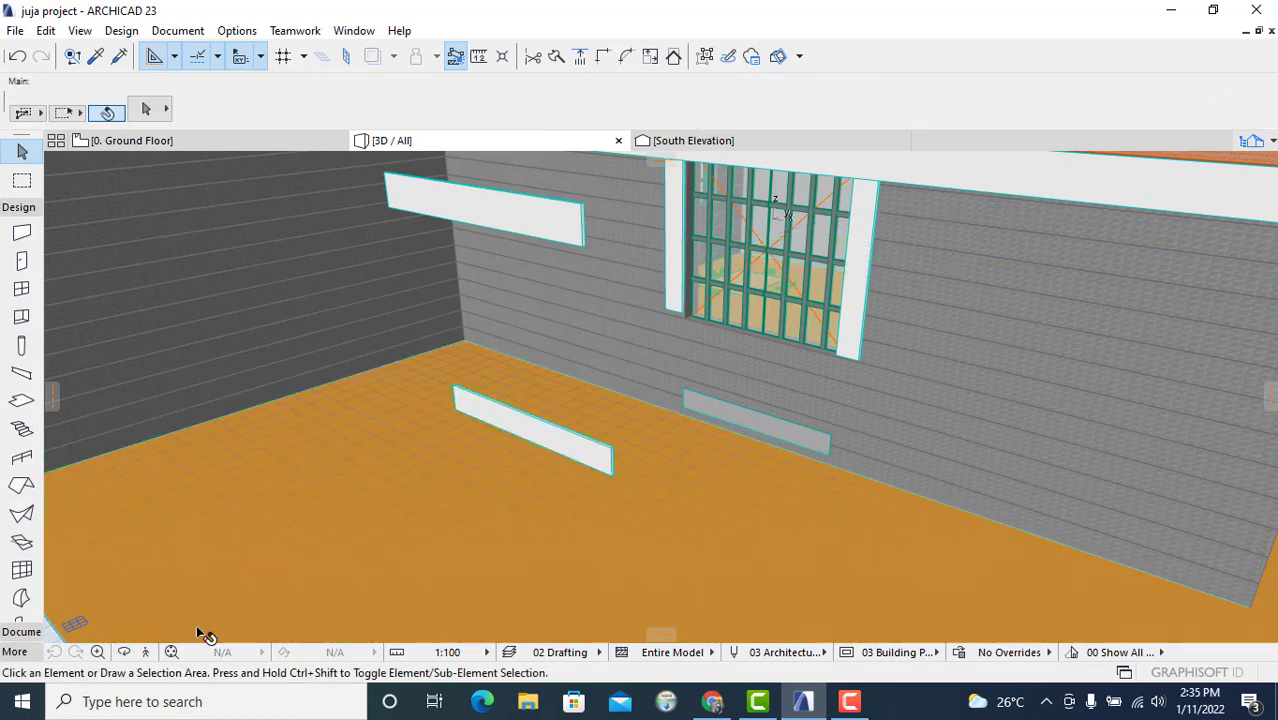
click(123, 652)
drag(394, 486, 727, 442)
scroll(661, 438, up, 3)
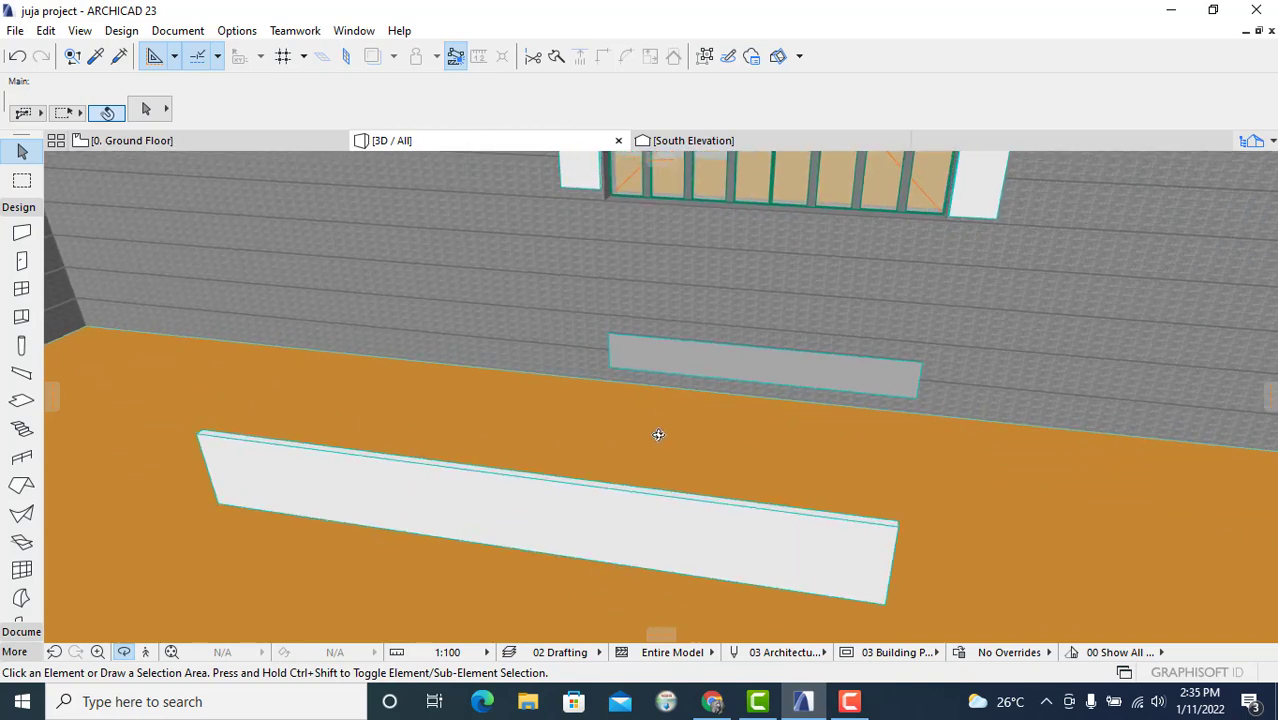
click(238, 144)
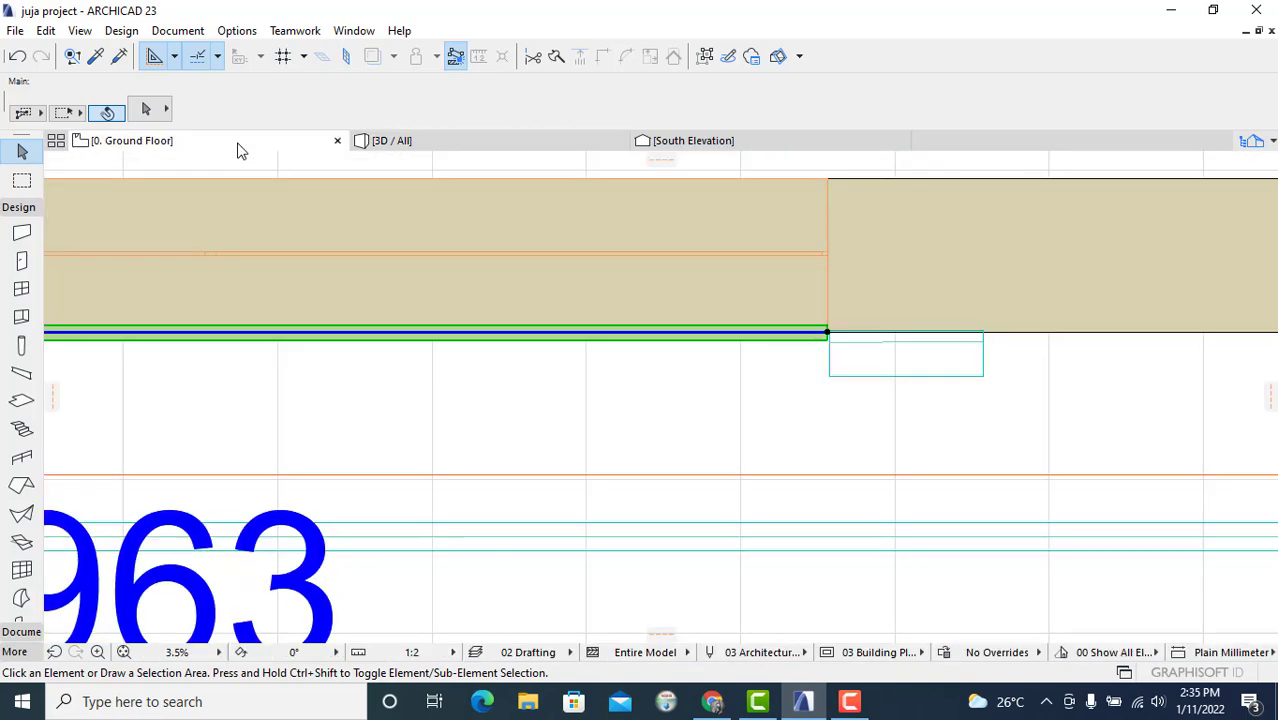
click(1104, 118)
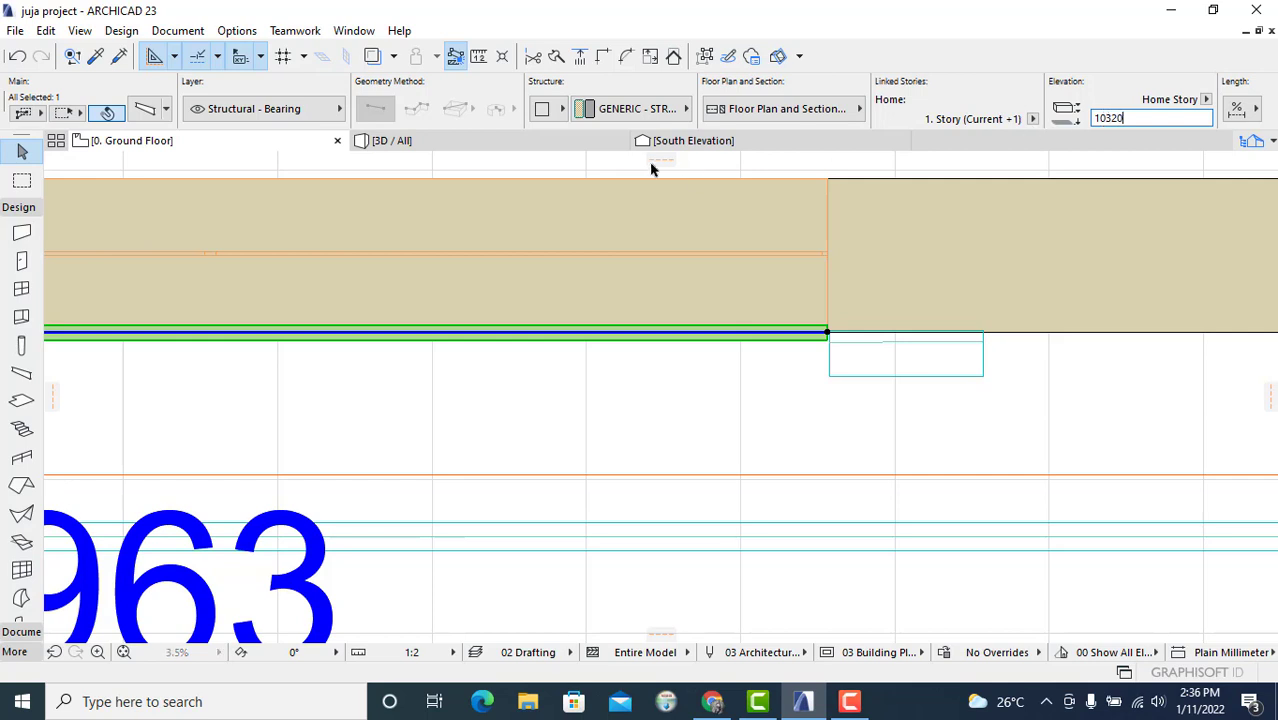
key(Escape)
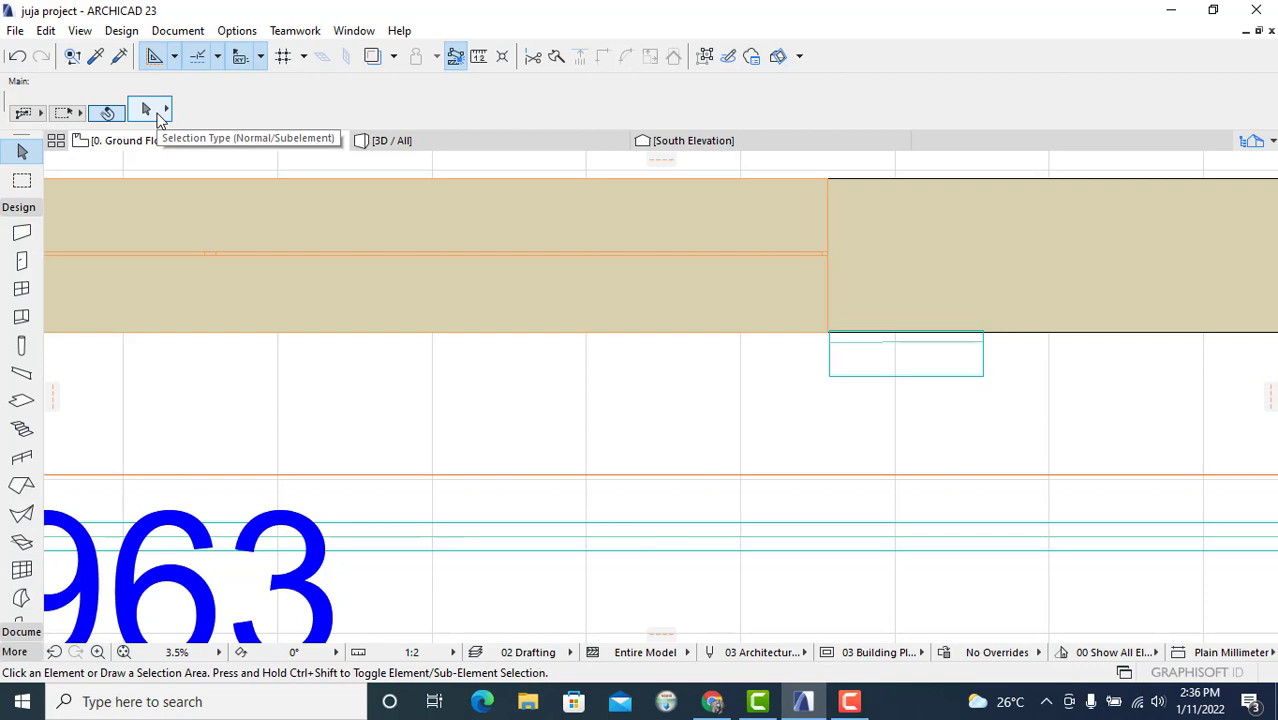
Step: Select the raised beam at the double window and set it to show on All Stories
click(477, 141)
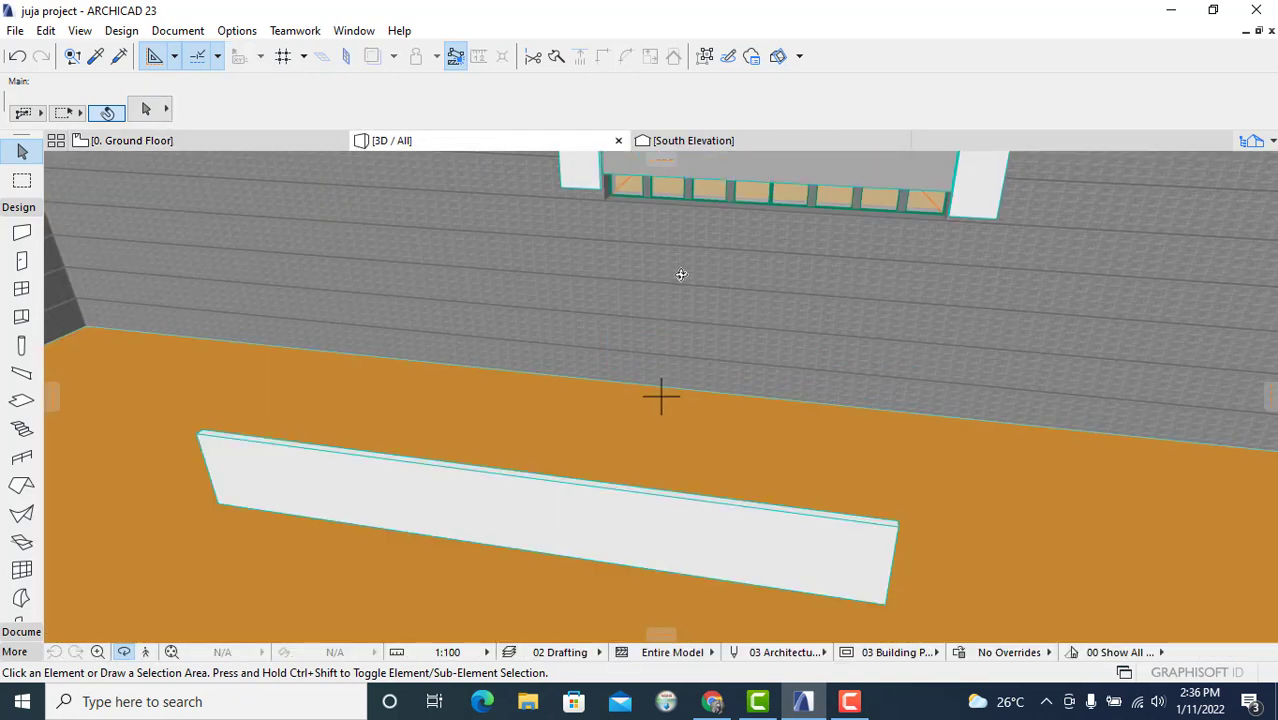
scroll(688, 283, down, 2)
middle_drag(688, 283, 688, 397)
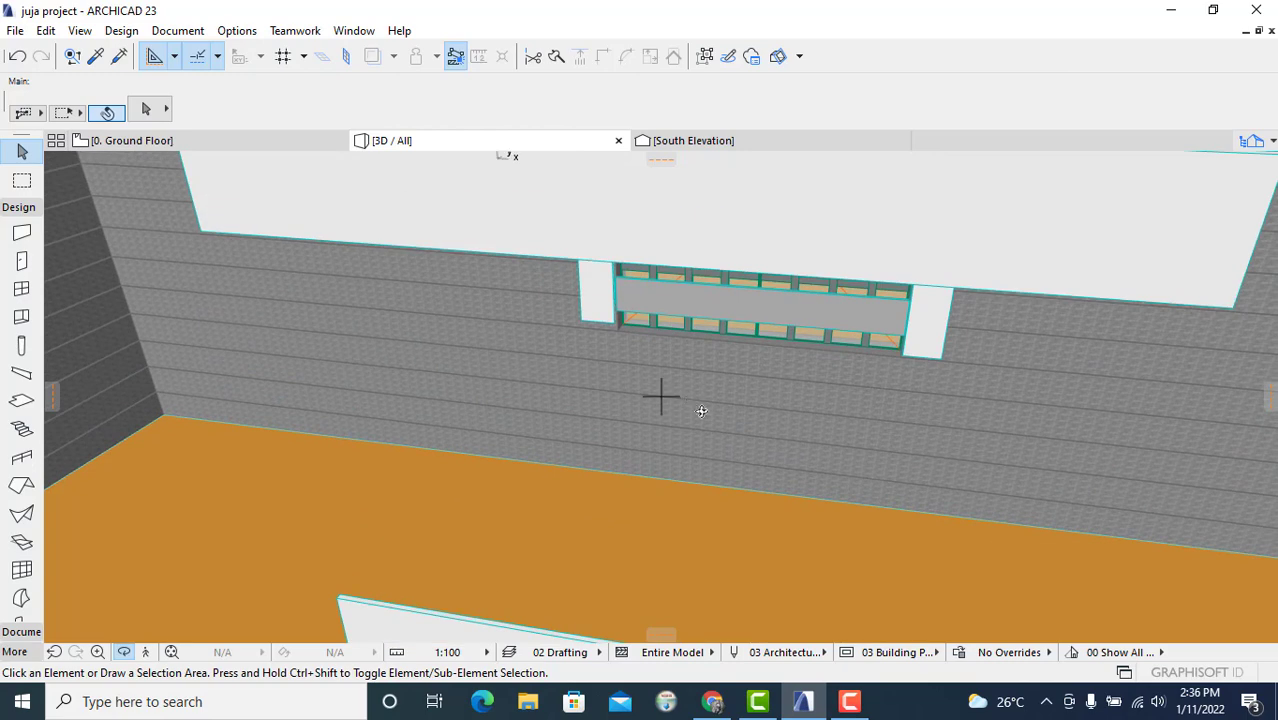
scroll(698, 403, up, 2)
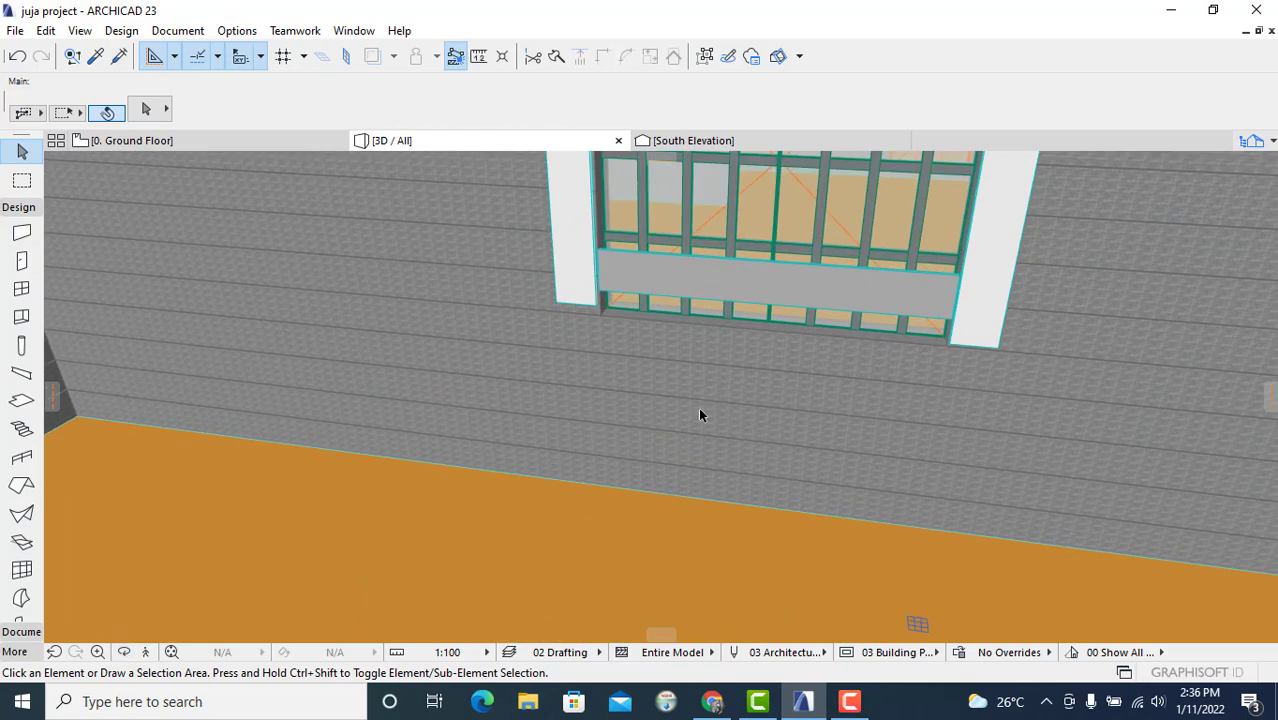
click(600, 258)
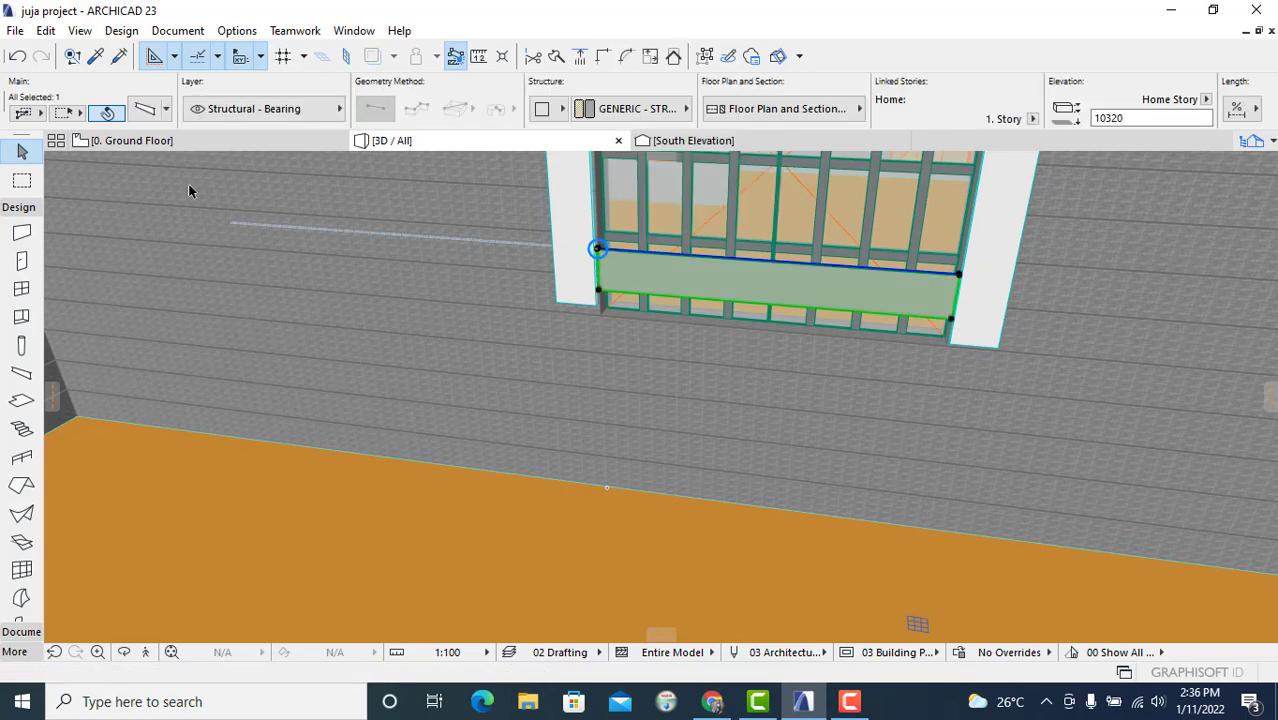
click(145, 112)
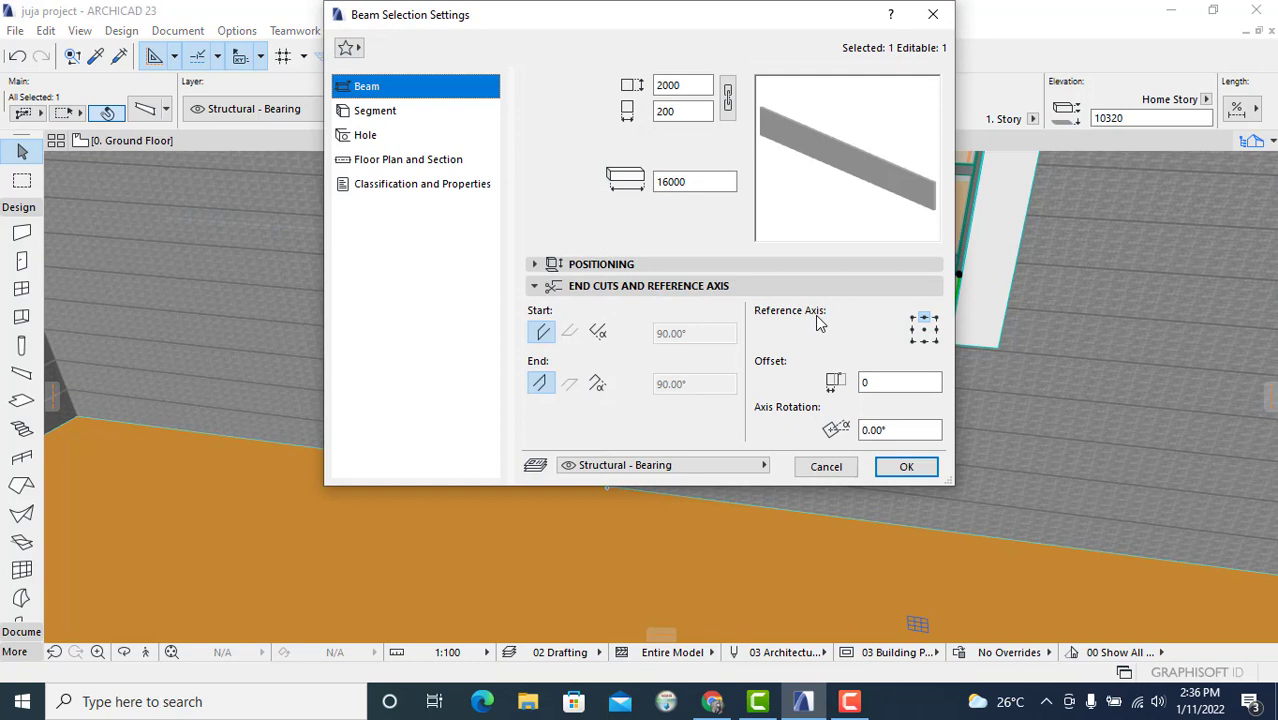
click(394, 167)
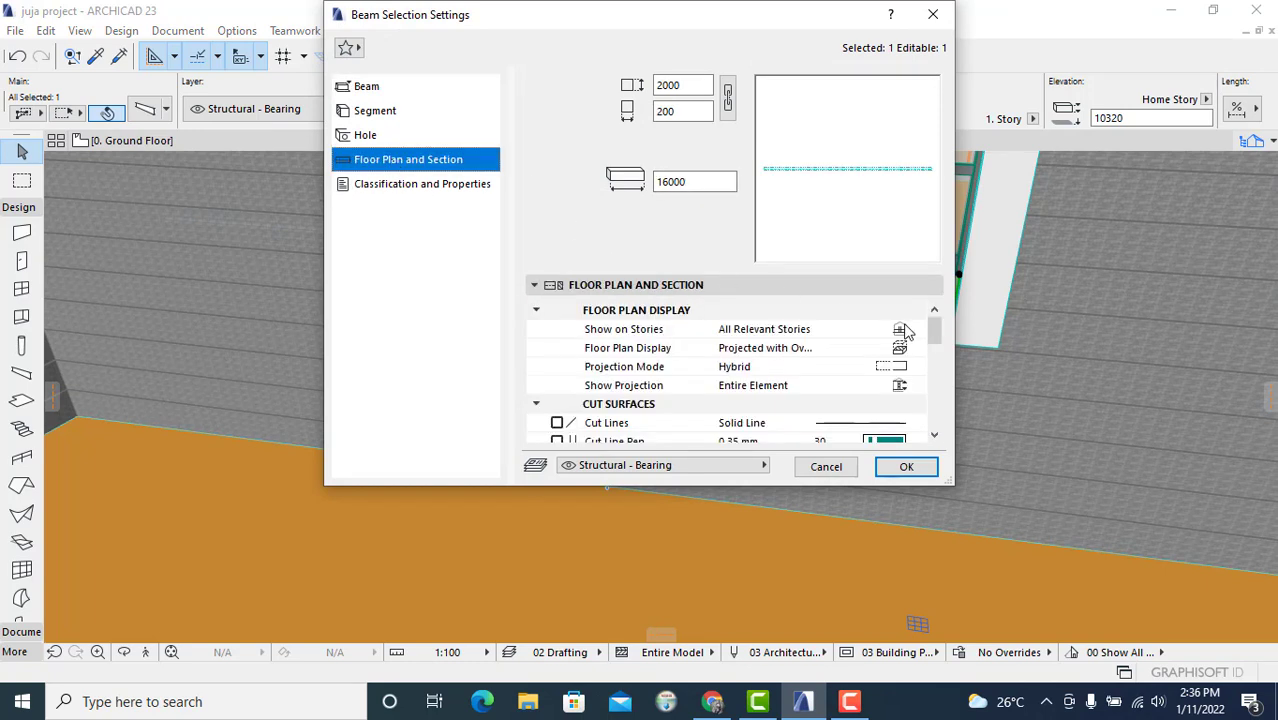
click(903, 335)
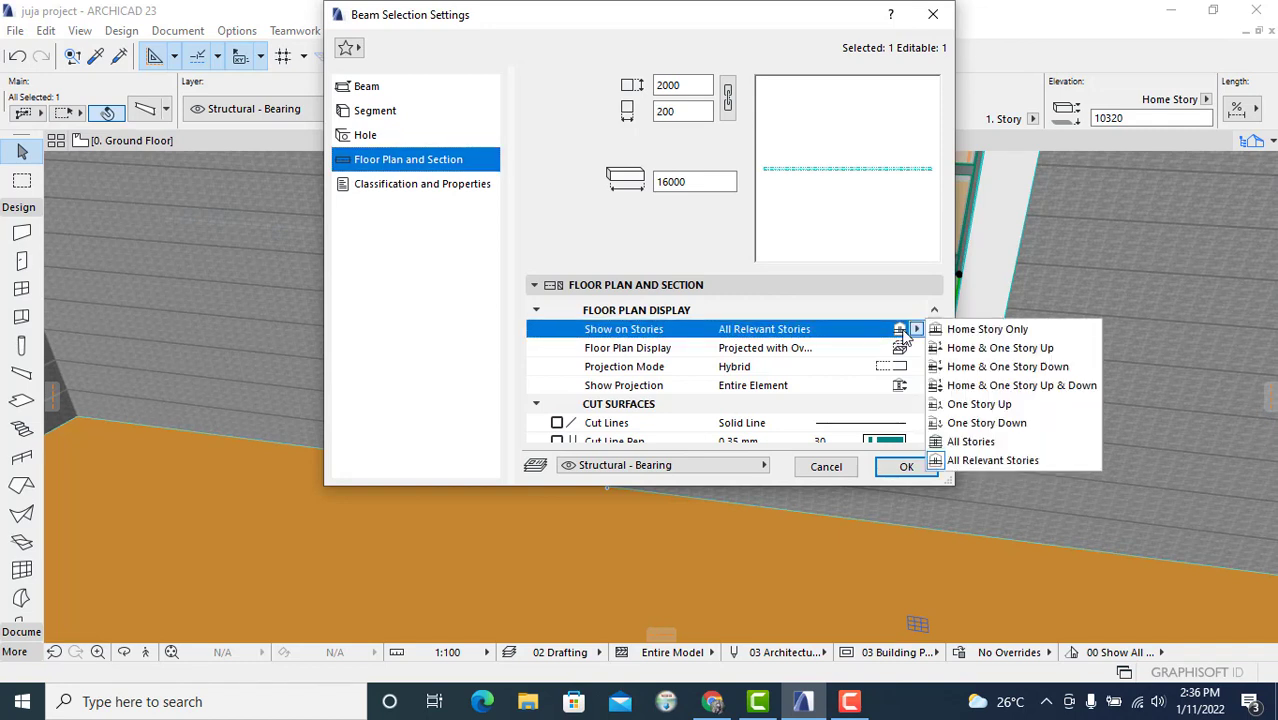
click(996, 442)
Step: Set the beam's floor plan display to Overhead All and confirm the beam settings
click(630, 350)
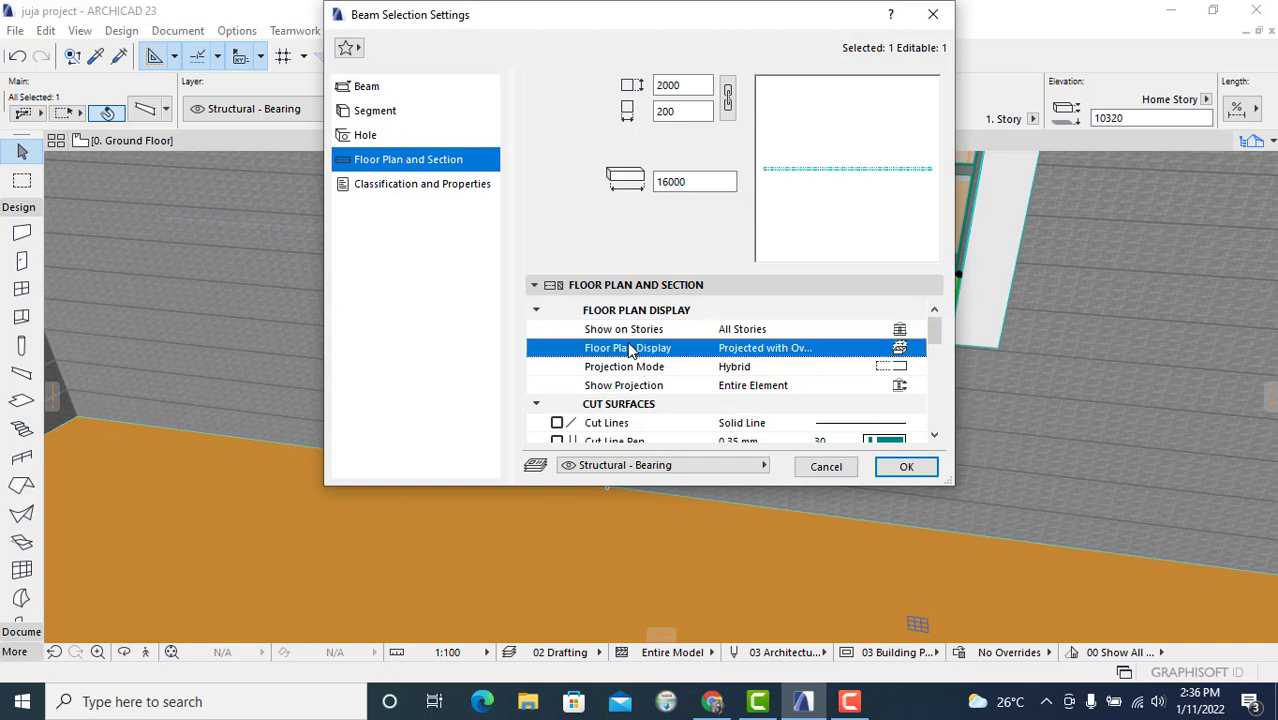
click(918, 348)
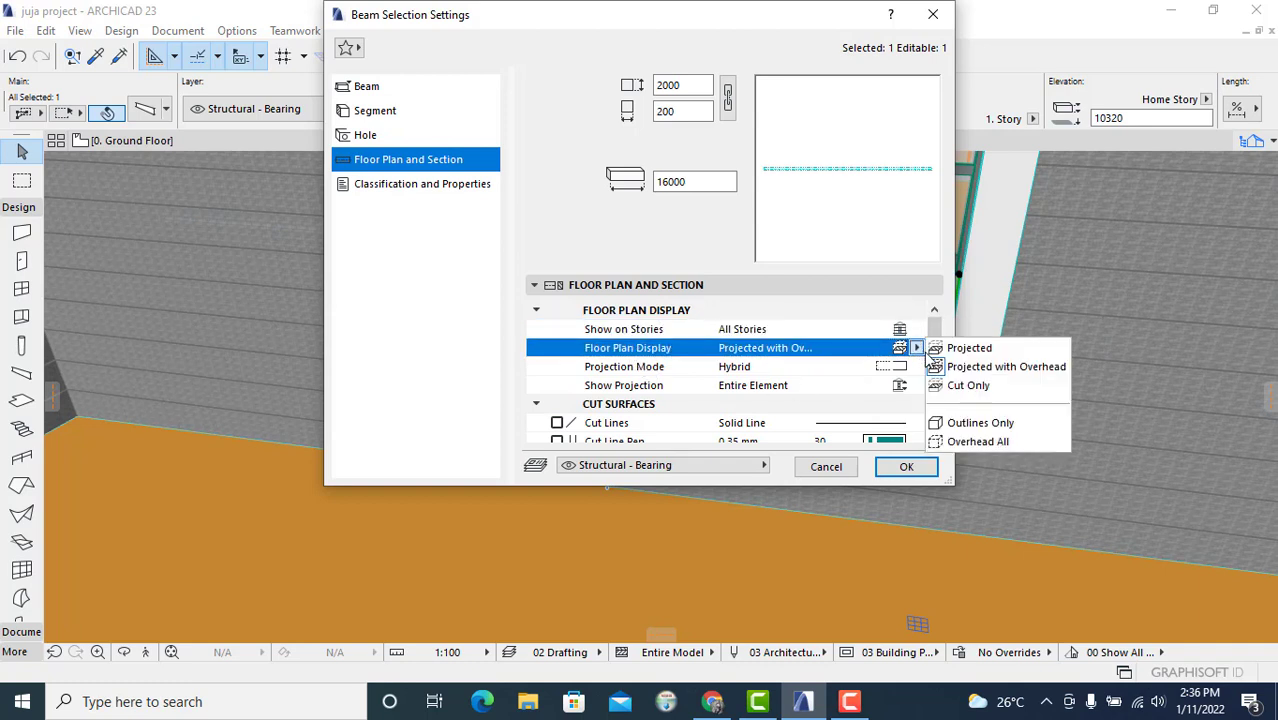
click(966, 444)
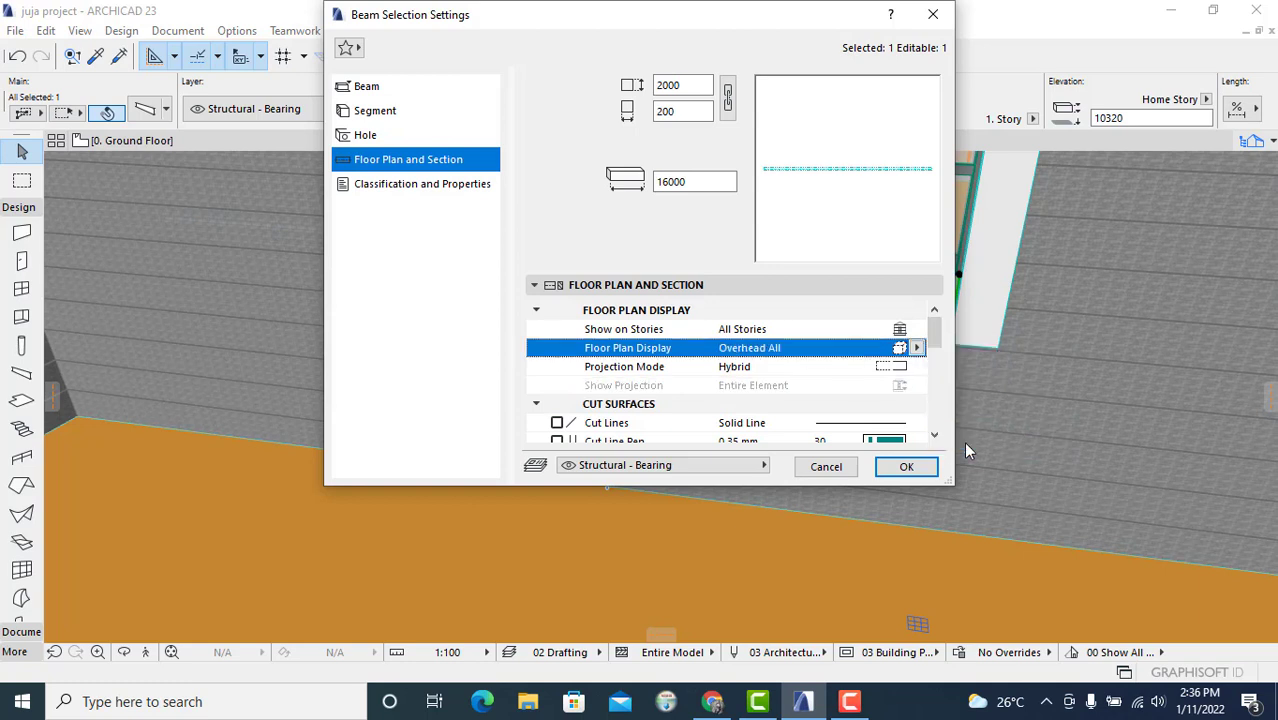
click(826, 370)
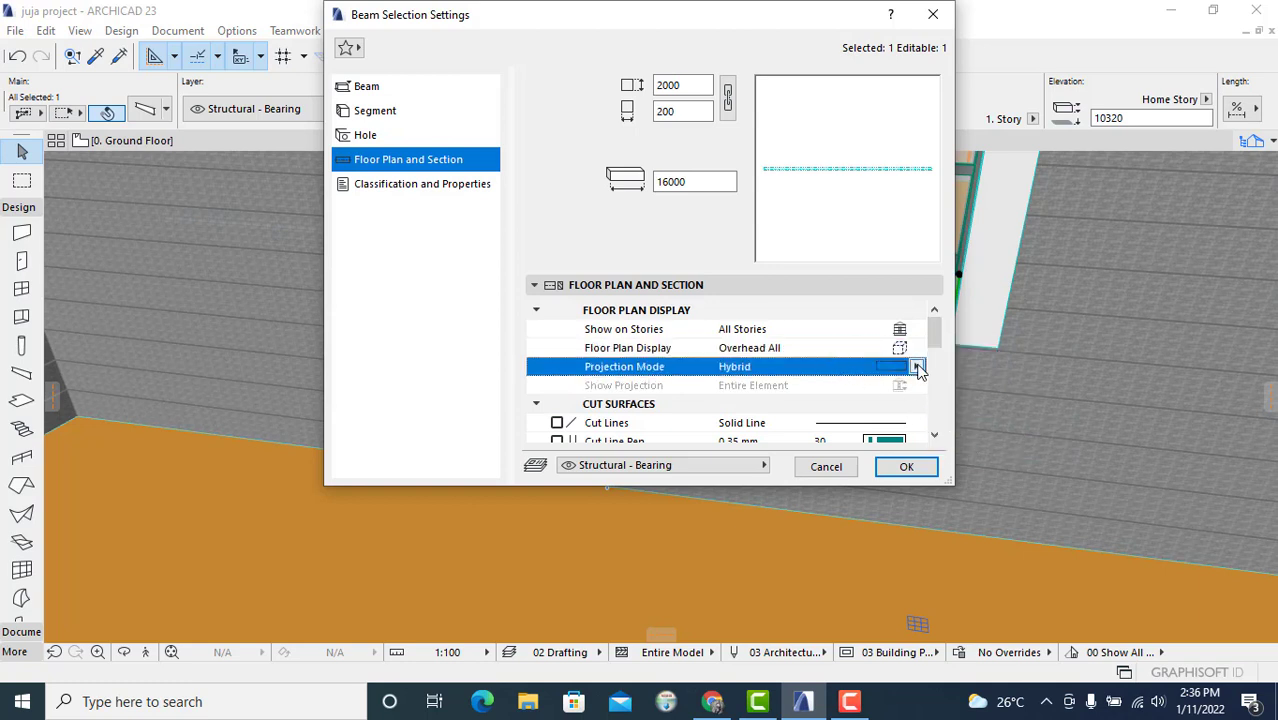
click(916, 367)
click(1008, 426)
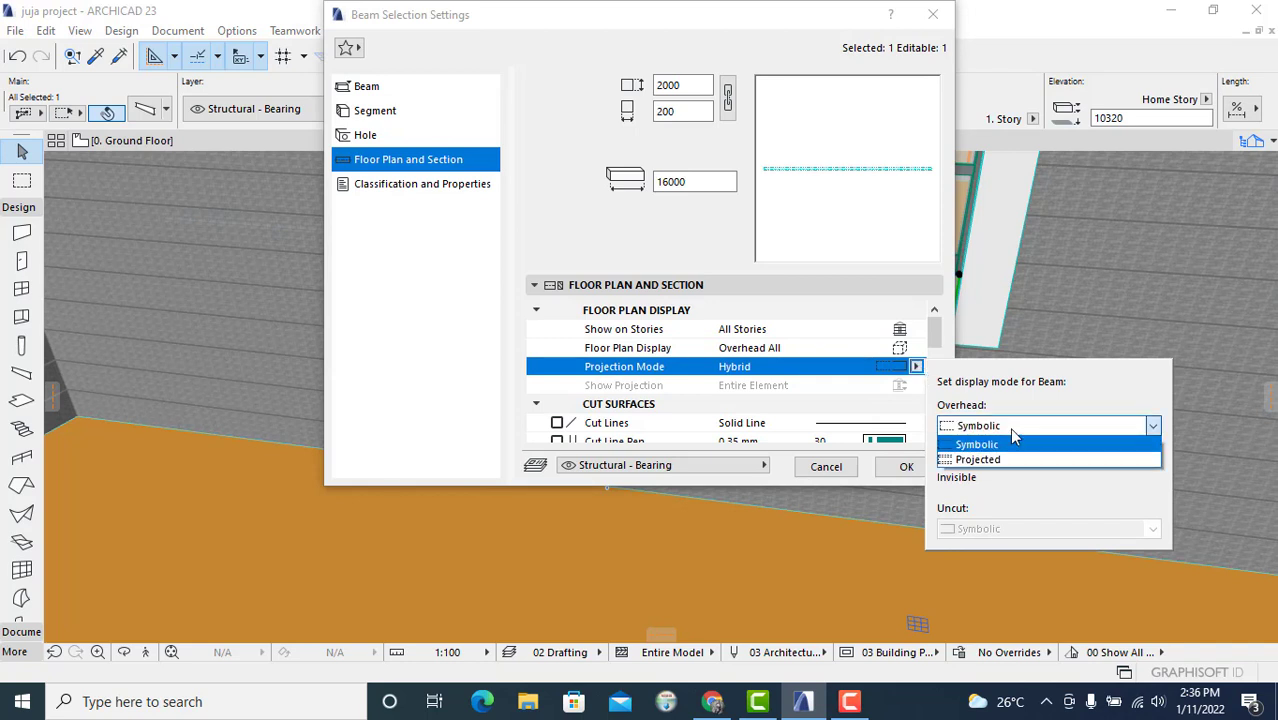
click(930, 346)
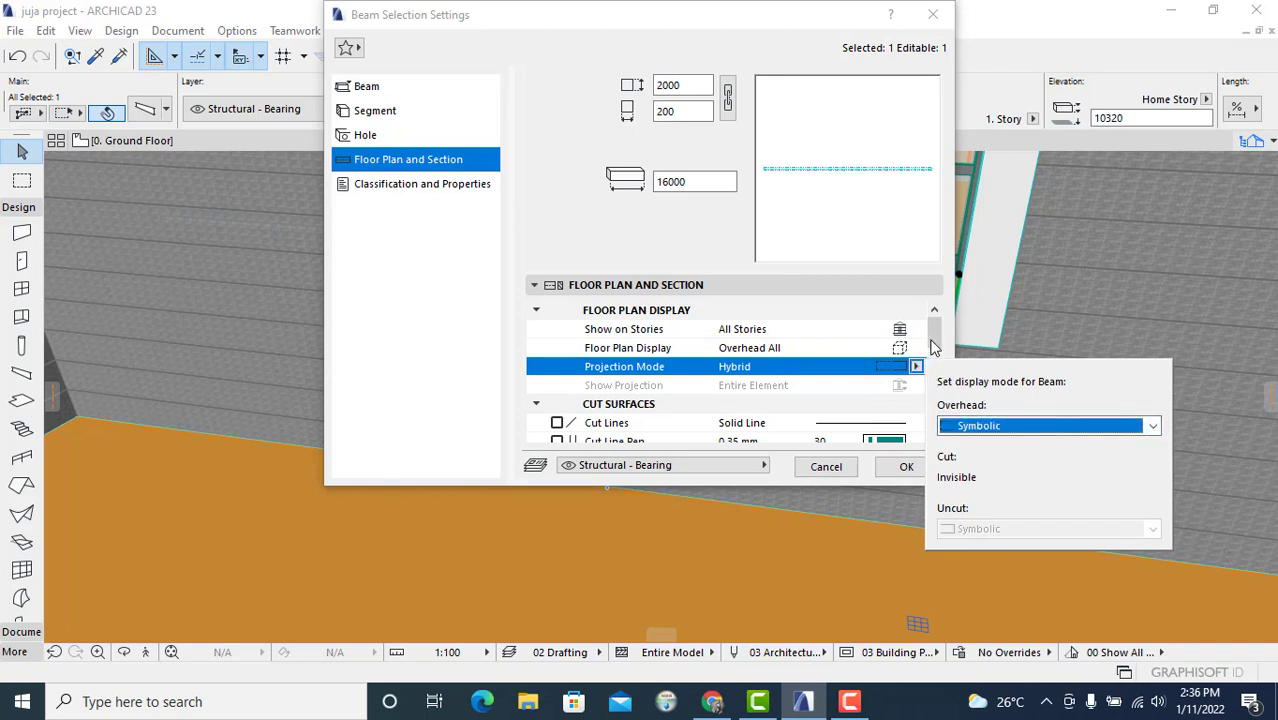
click(931, 346)
scroll(918, 407, down, 5)
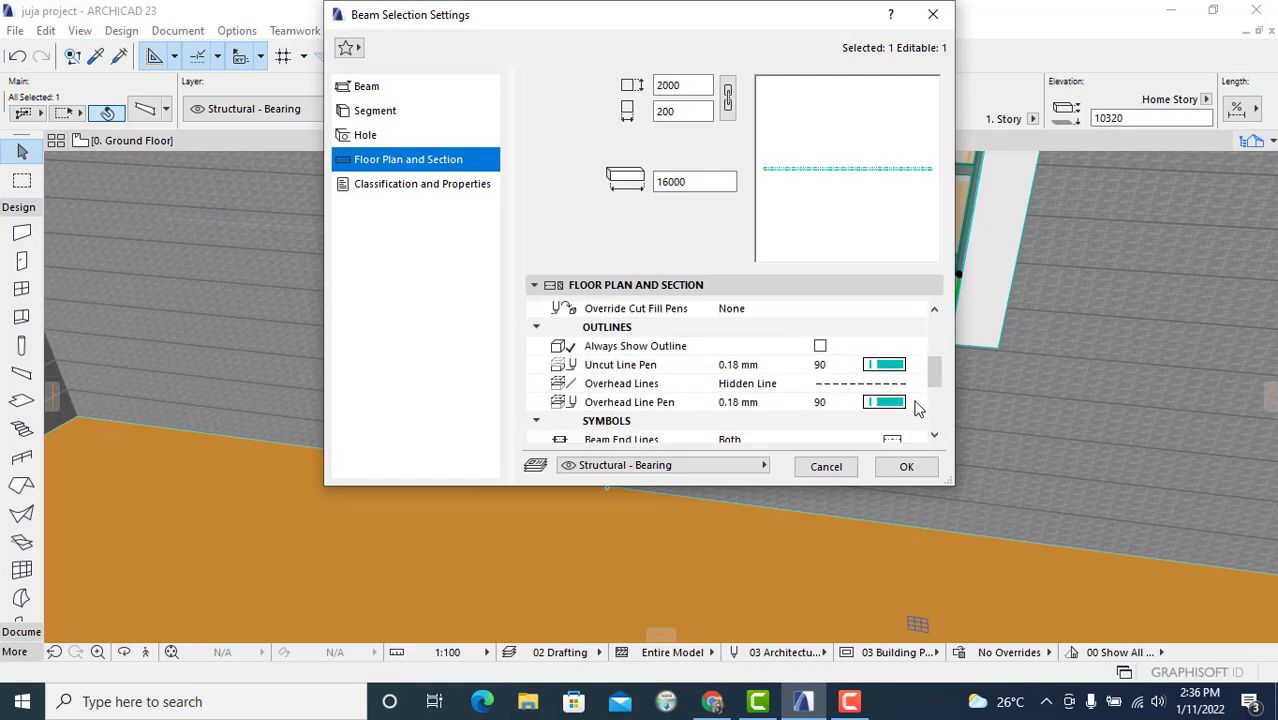
click(905, 466)
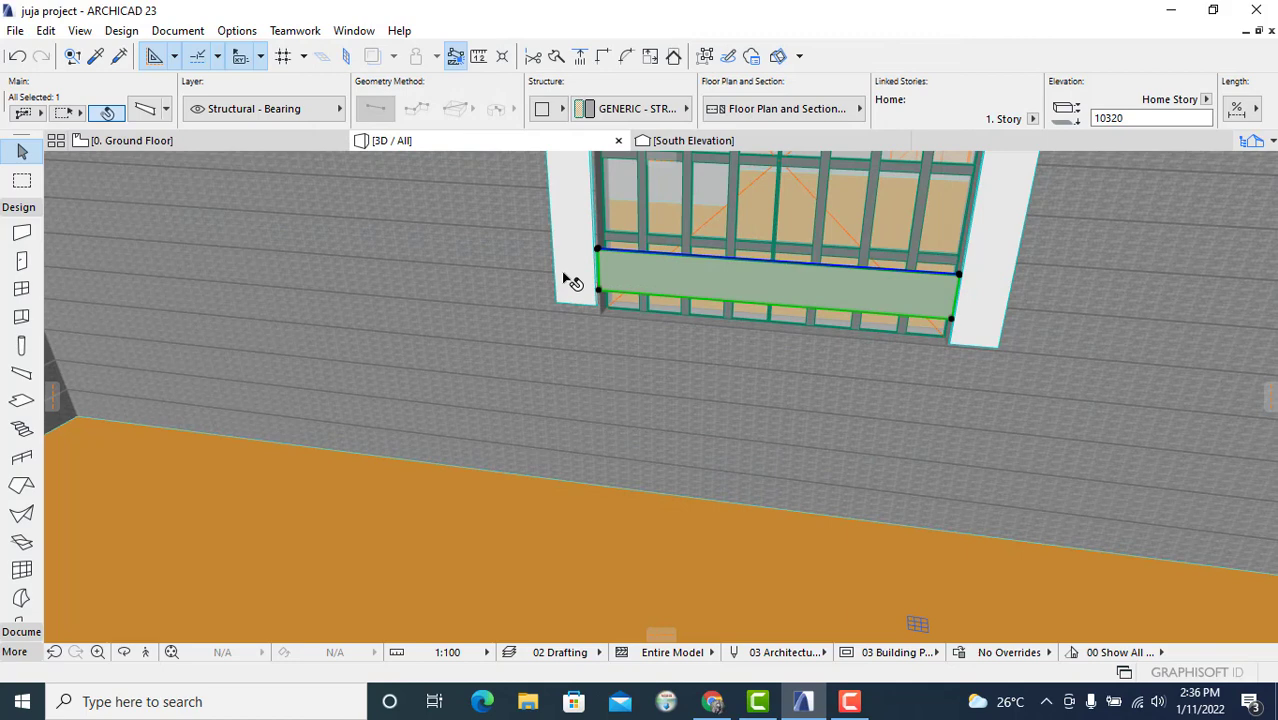
Step: Select the raised beam in the floor plan and override its first segment surface with Paint - Glossy White
click(250, 143)
scroll(740, 362, down, 4)
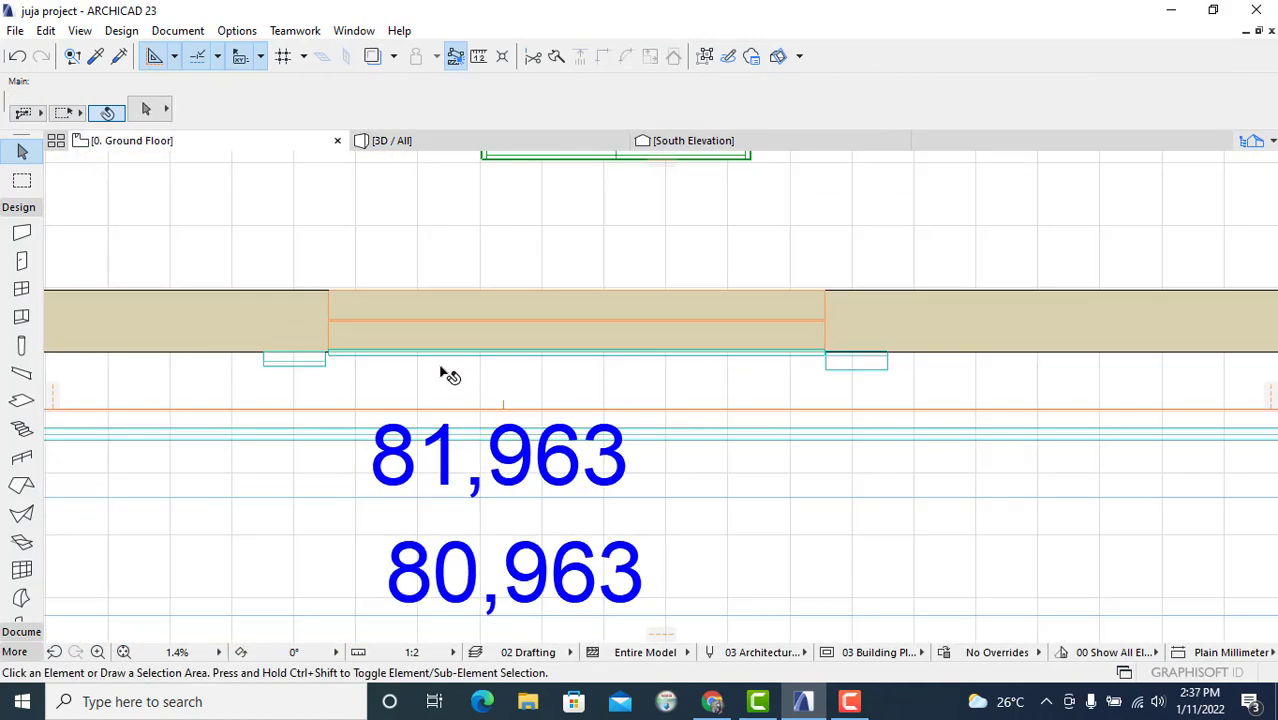
mouse_move(462, 148)
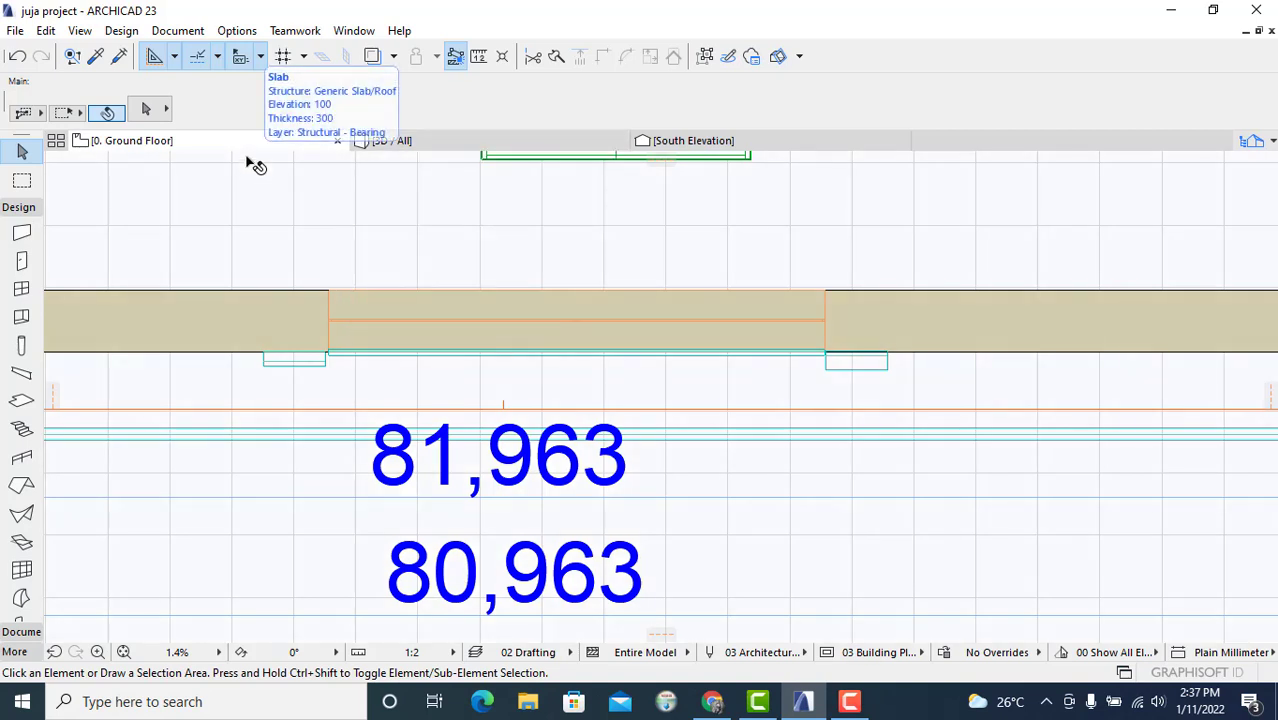
mouse_move(409, 145)
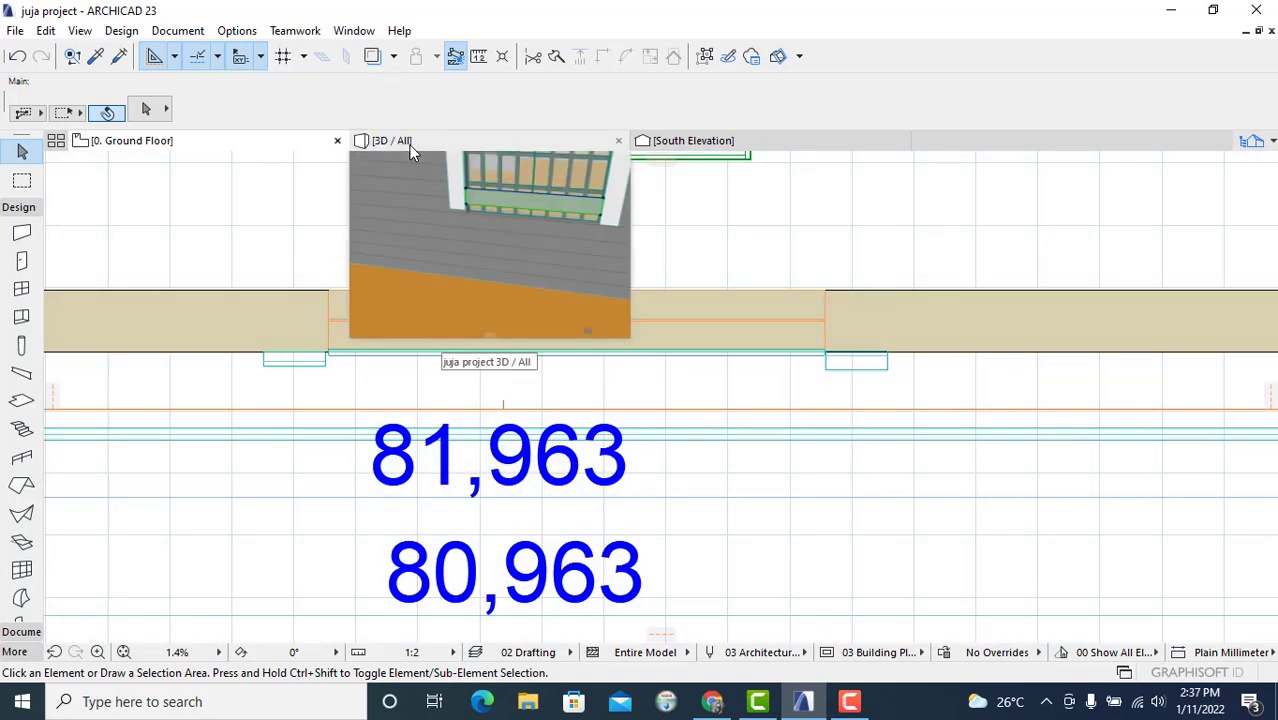
scroll(782, 379, up, 4)
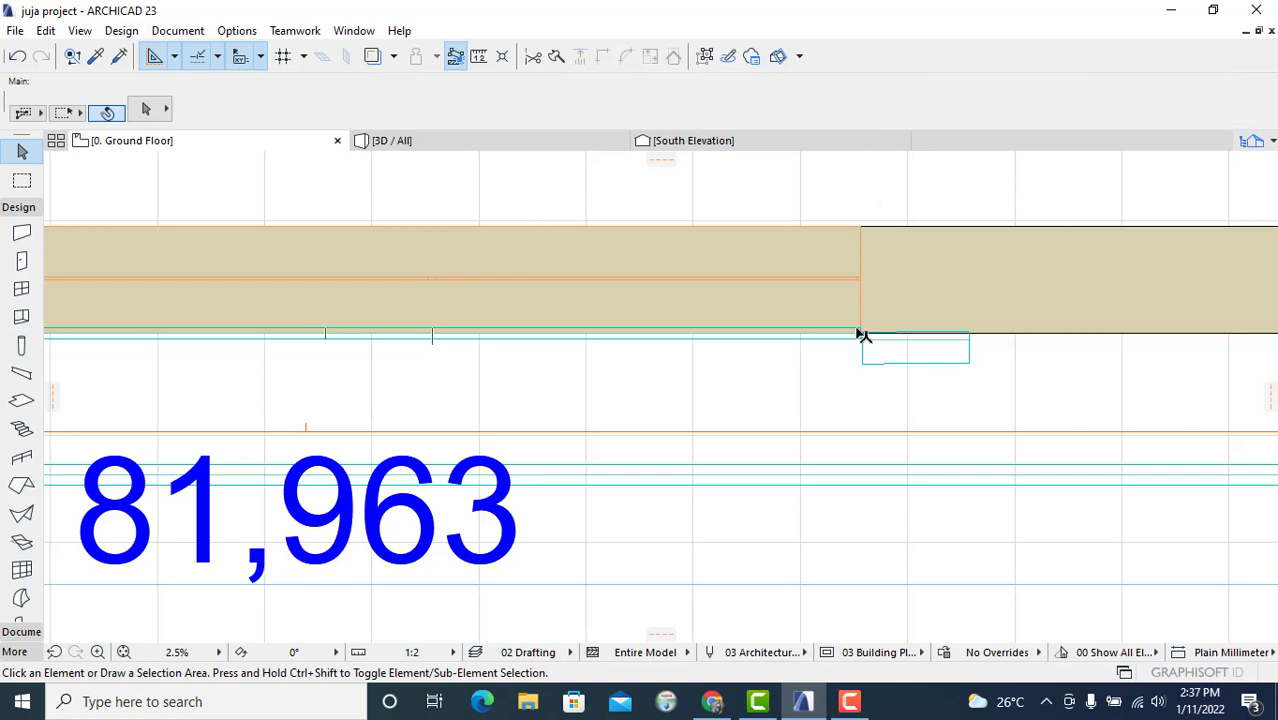
scroll(860, 334, up, 4)
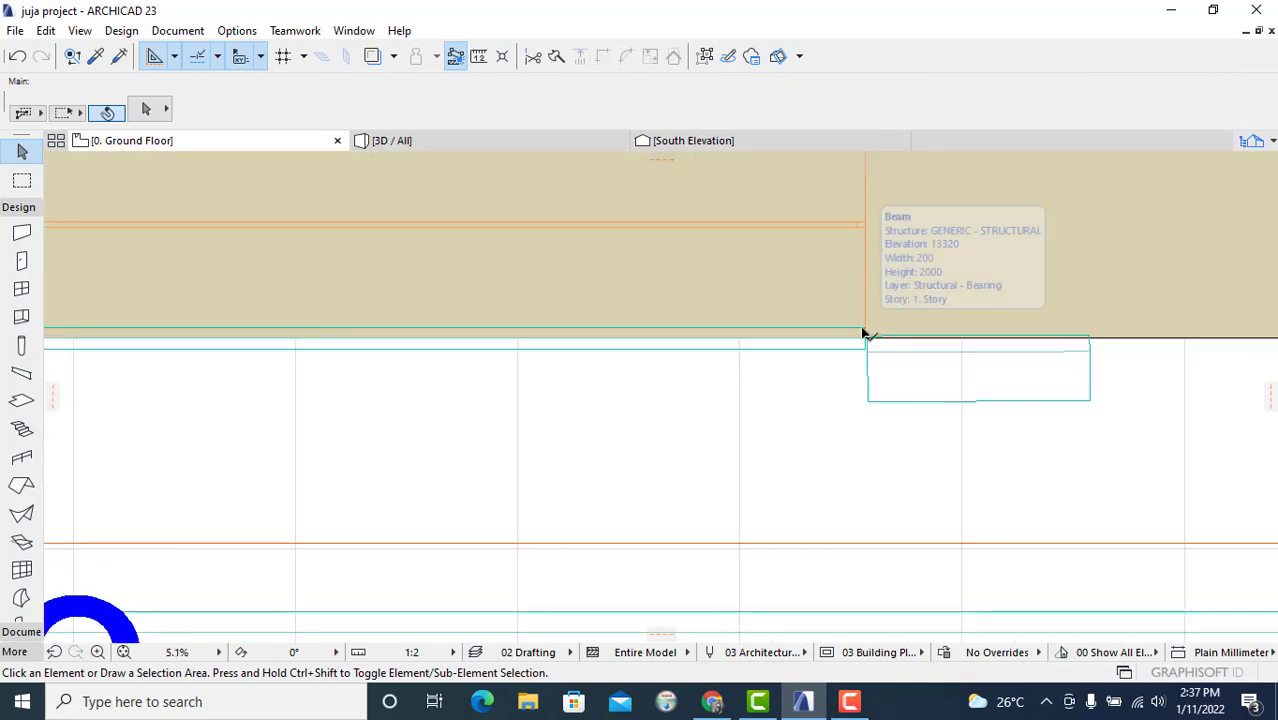
click(864, 334)
click(108, 111)
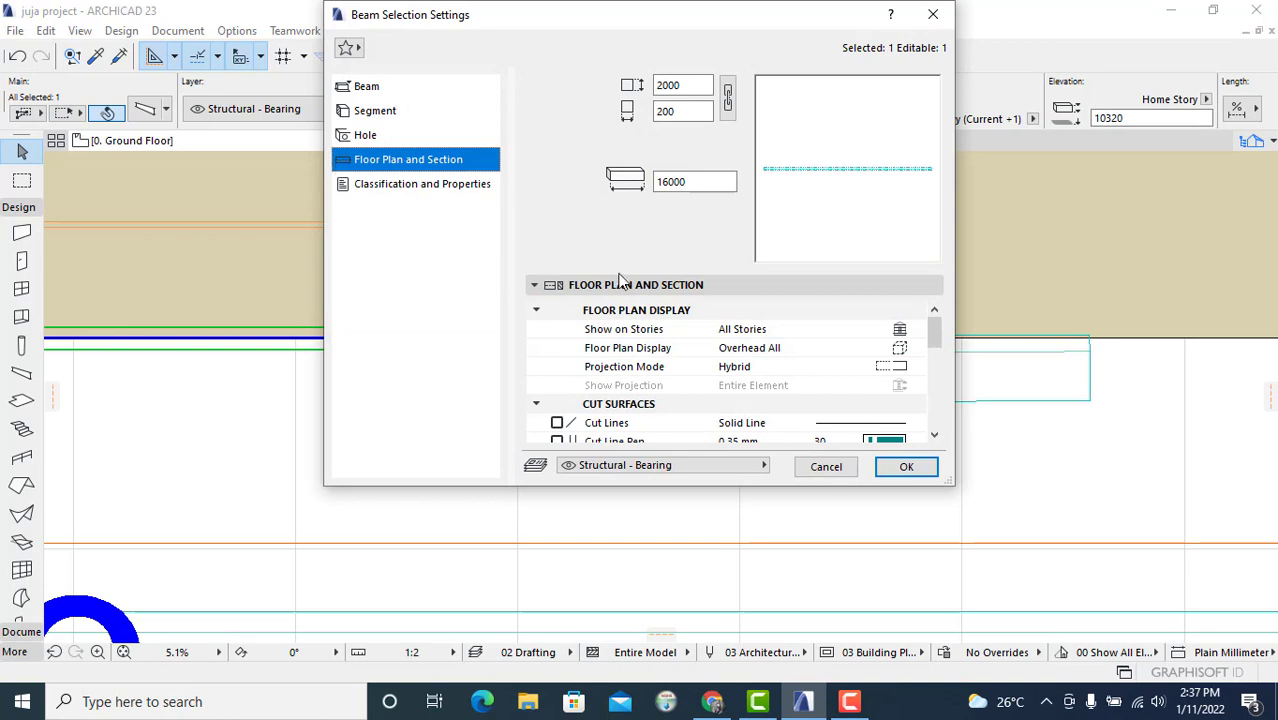
scroll(700, 370, down, 5)
click(376, 112)
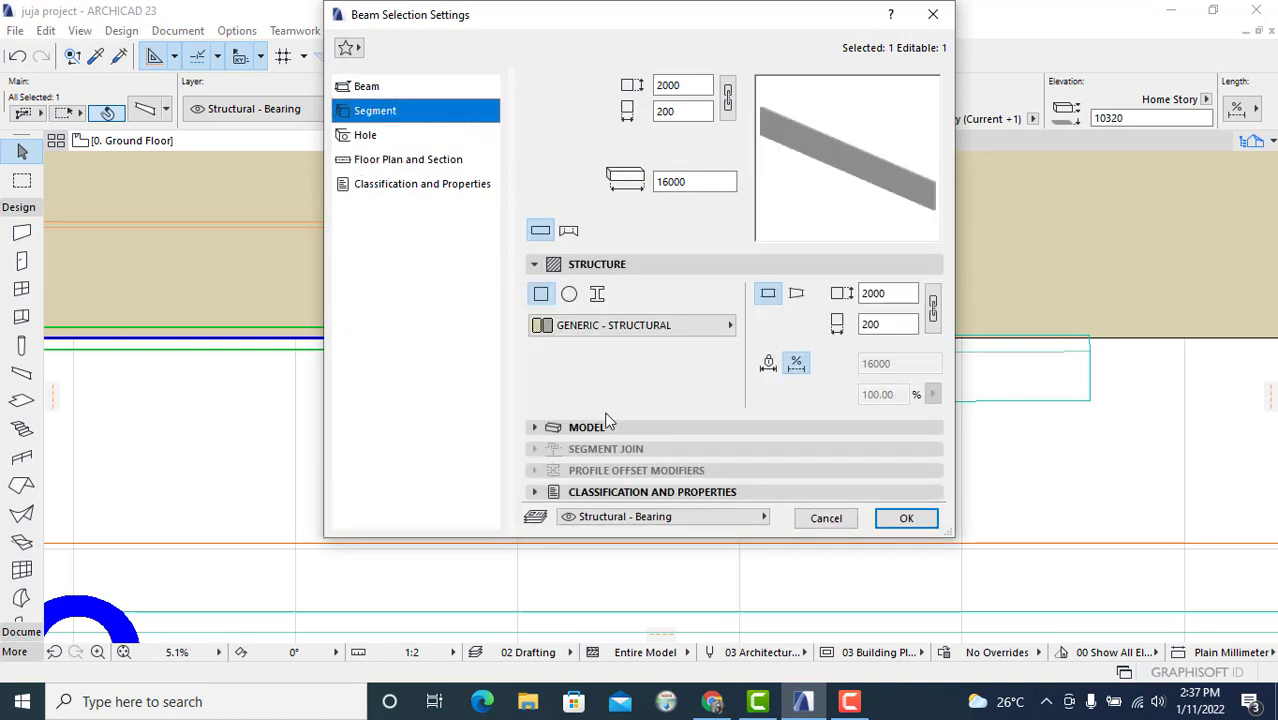
click(610, 427)
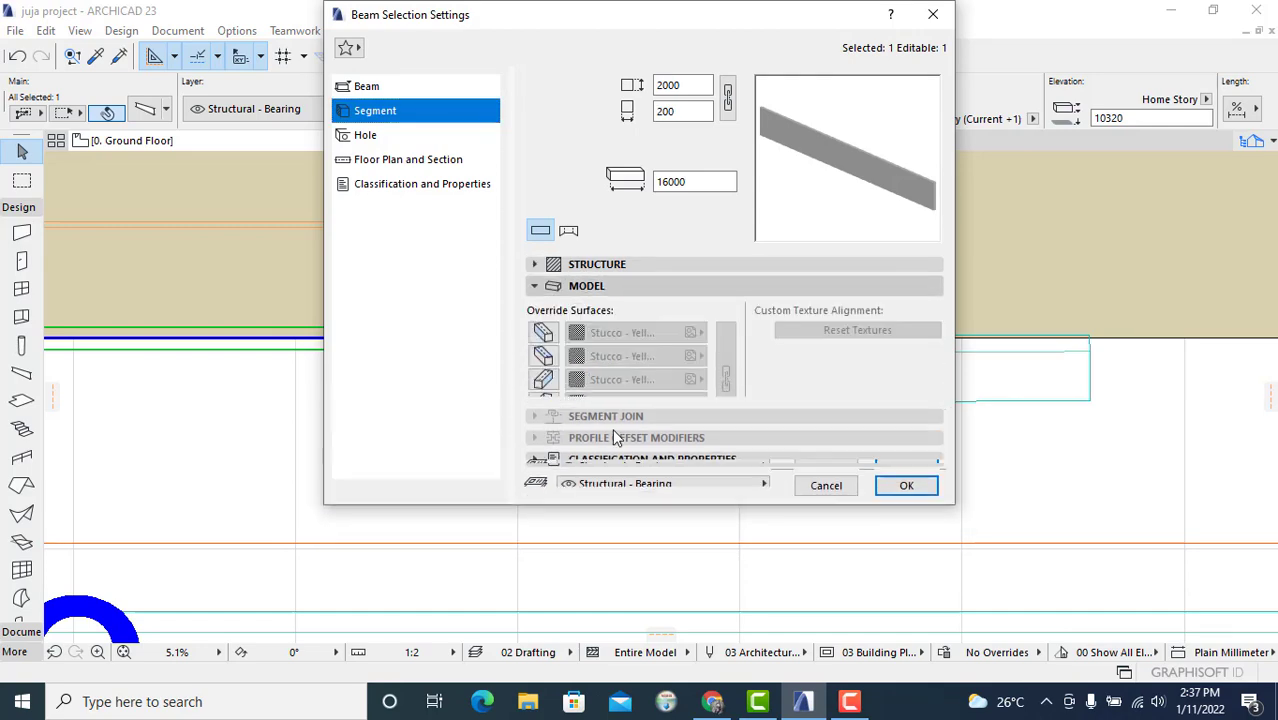
click(545, 332)
click(615, 332)
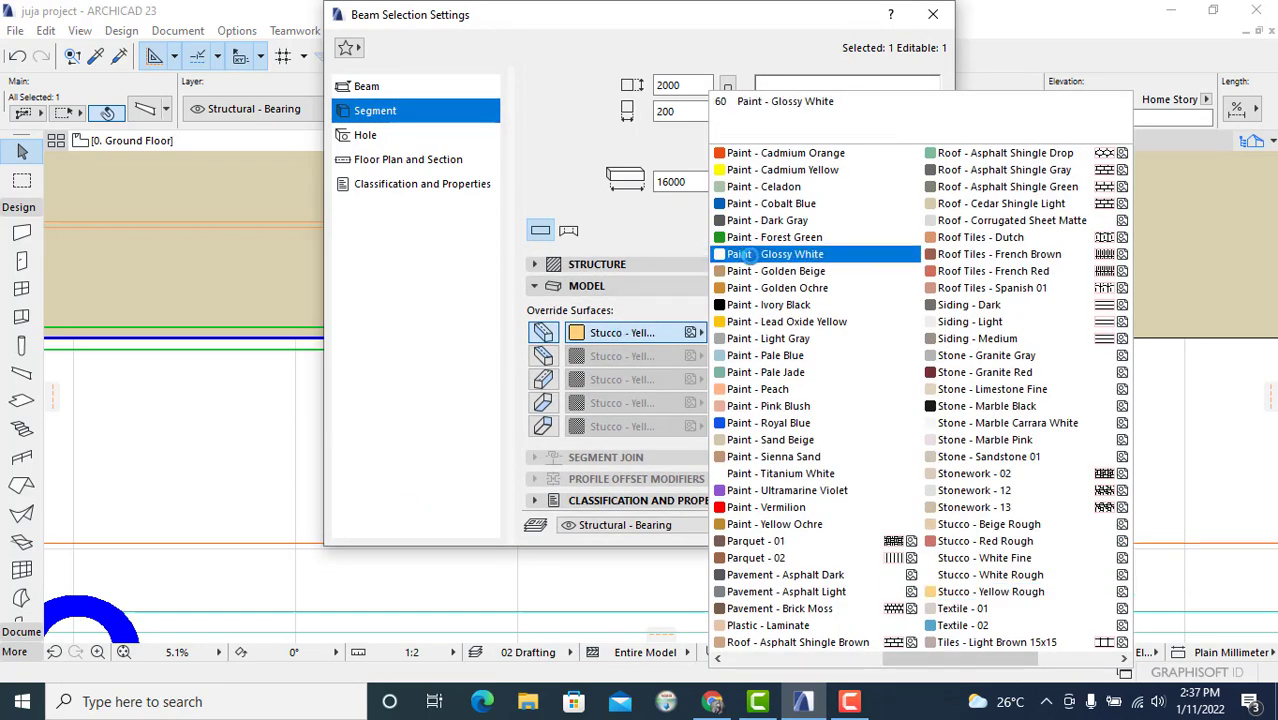
click(745, 254)
Step: Override the remaining beam surfaces with Paint - Glossy White, linking all surfaces, and confirm the settings
click(543, 356)
click(622, 356)
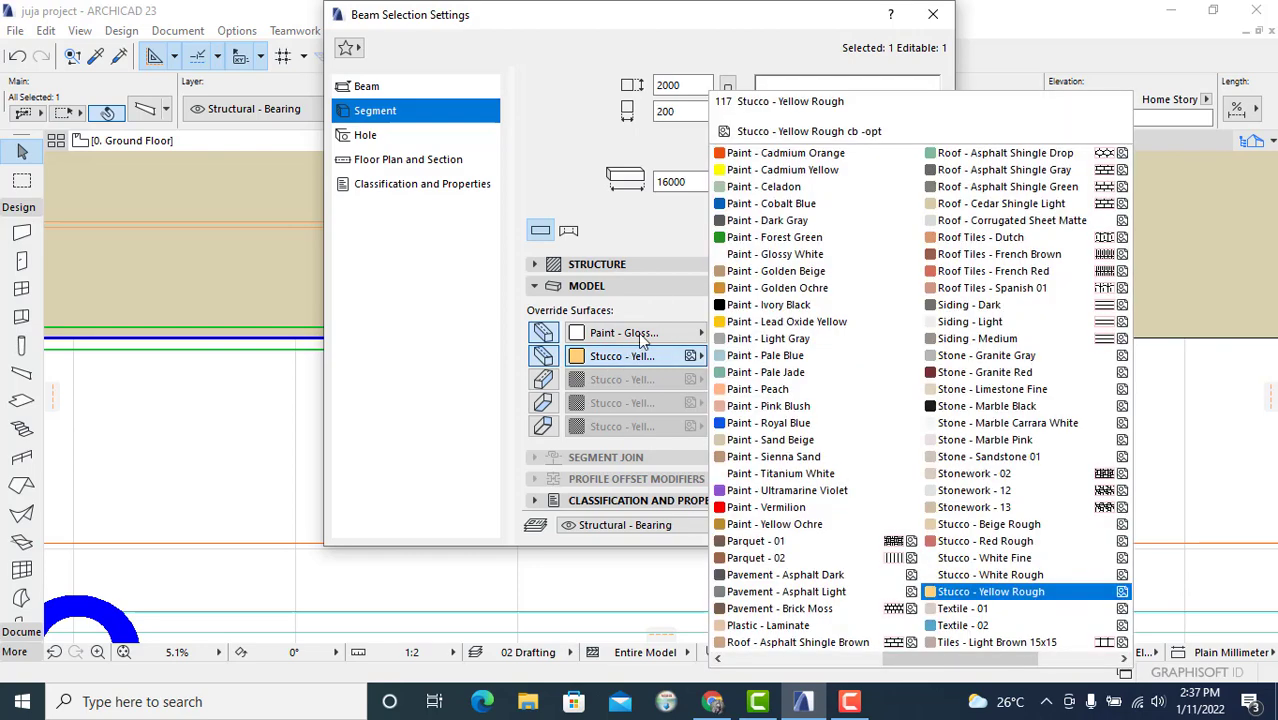
click(765, 254)
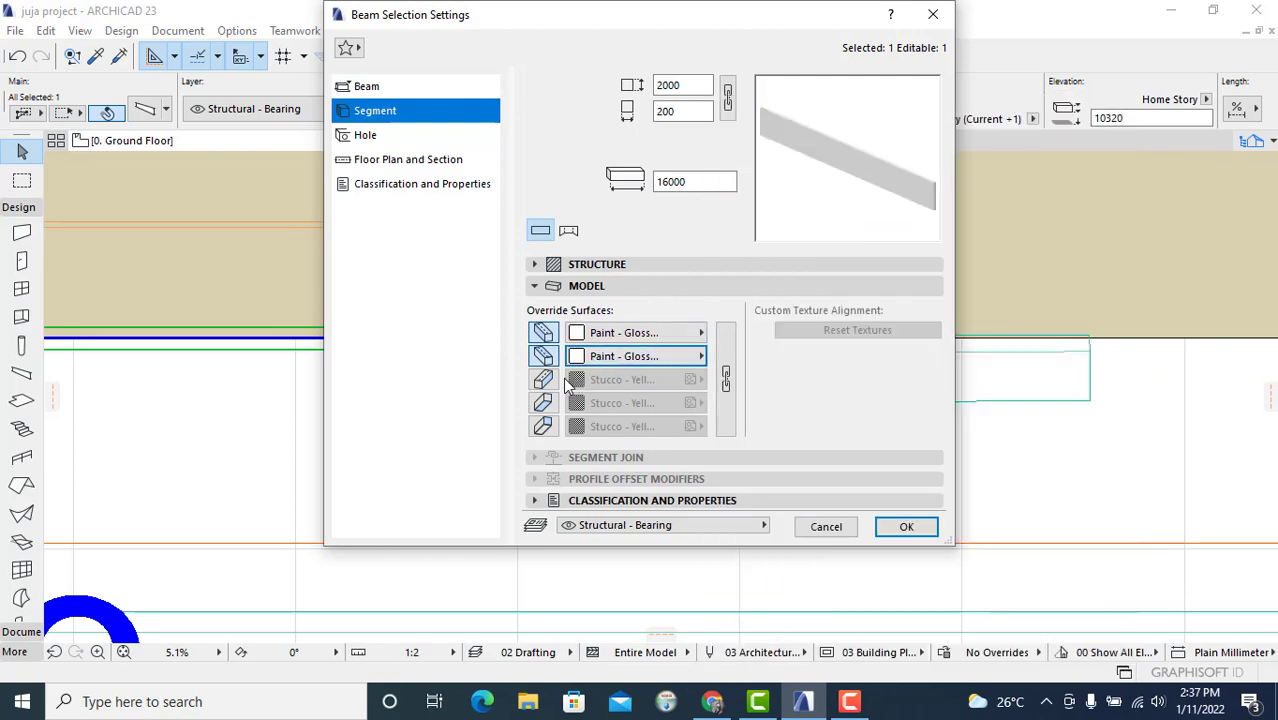
click(726, 379)
click(542, 381)
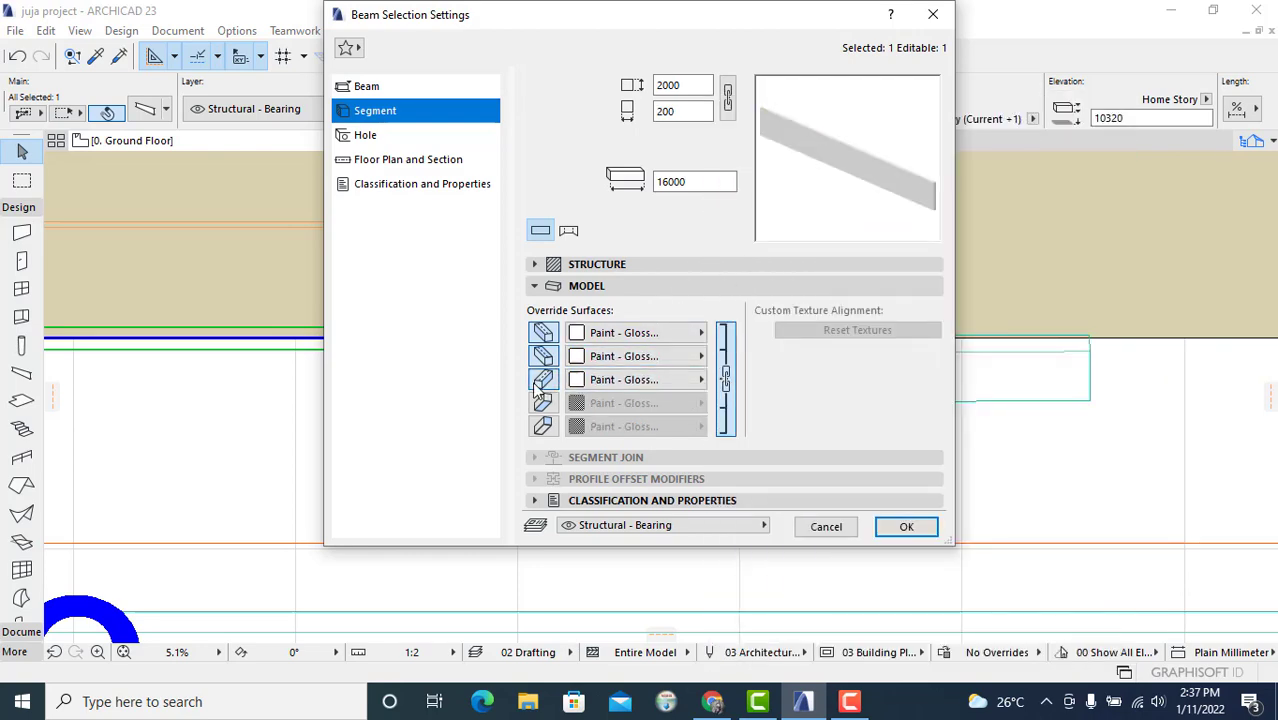
click(542, 403)
click(542, 426)
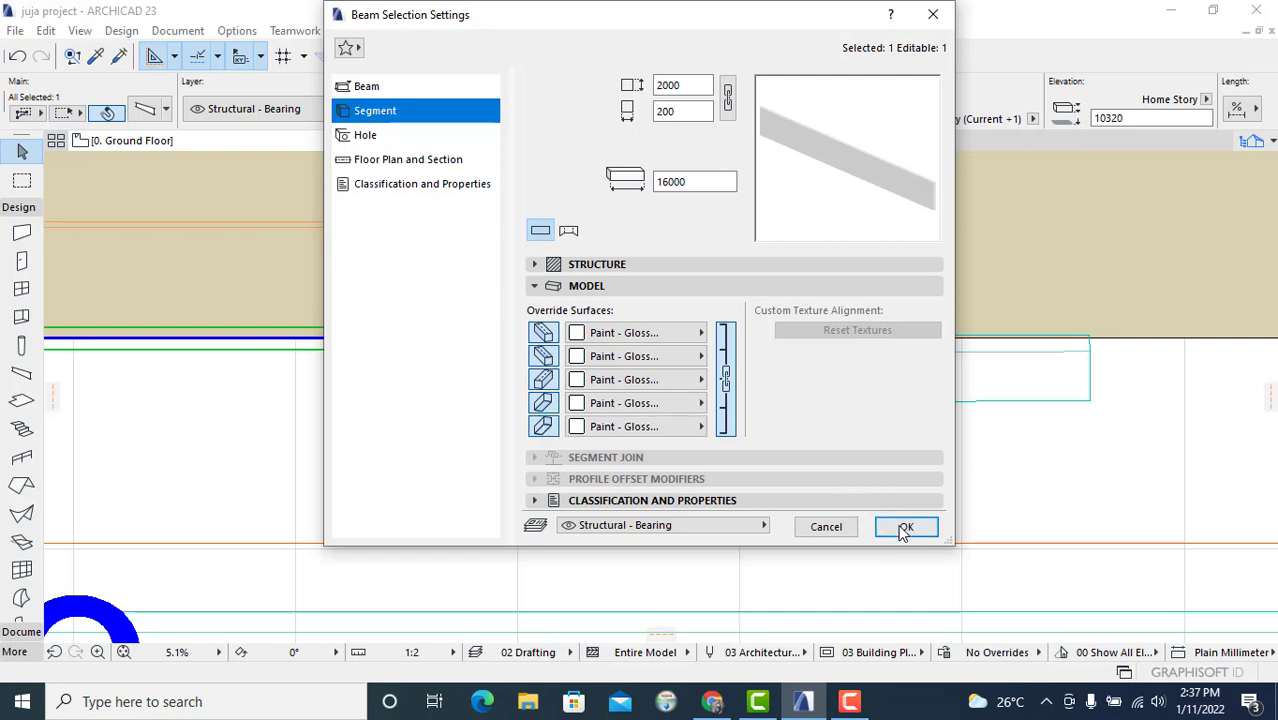
click(903, 530)
Step: In the 3D view, drag the beam at the double window down about 3155 mm
click(479, 143)
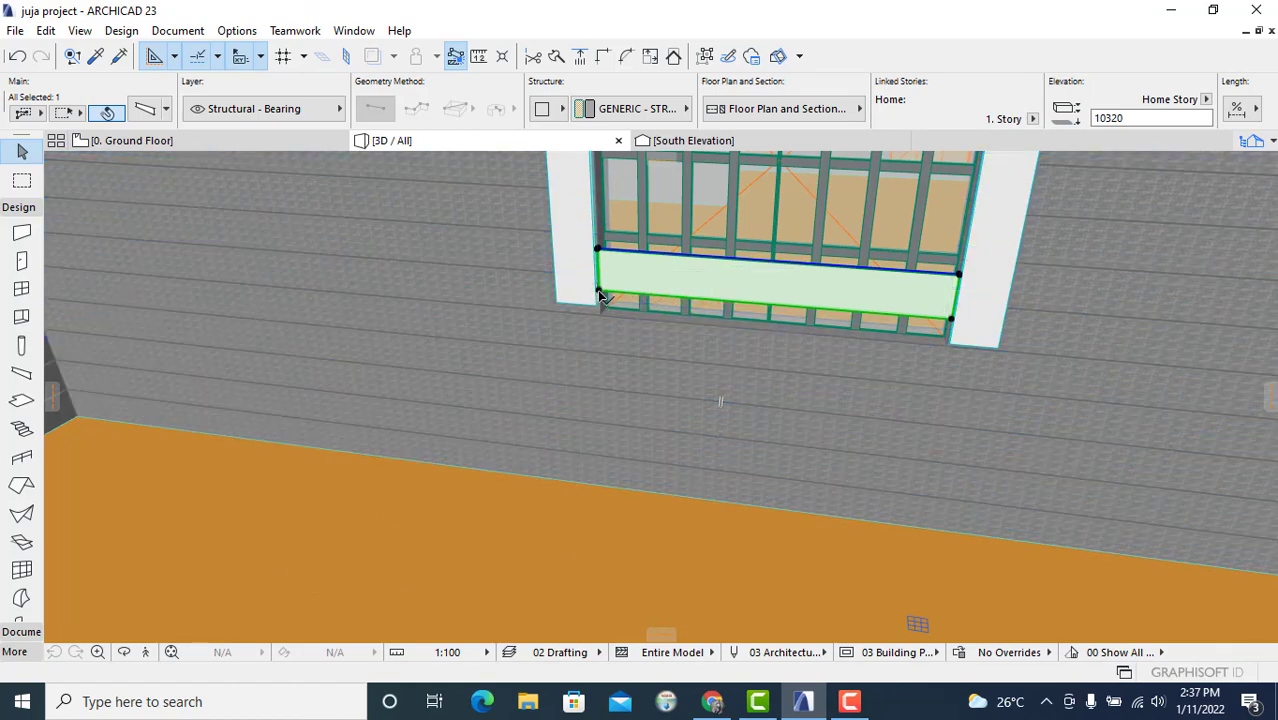
click(123, 652)
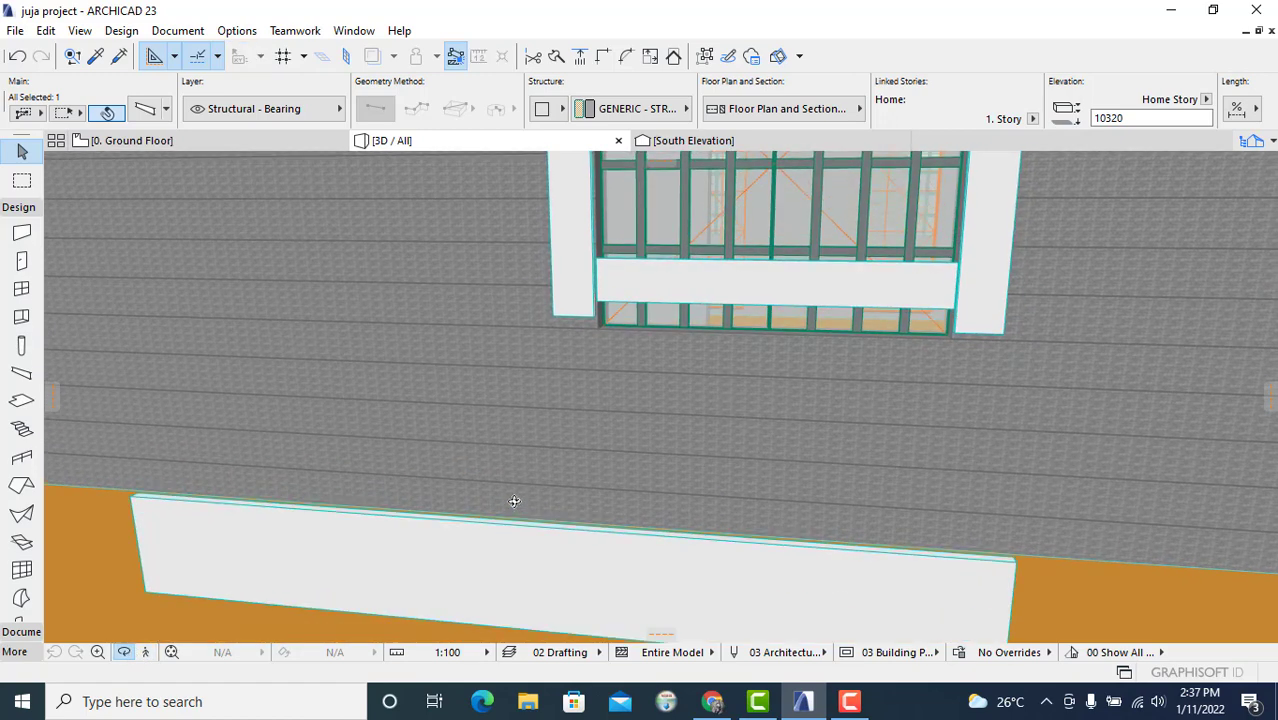
key(Escape)
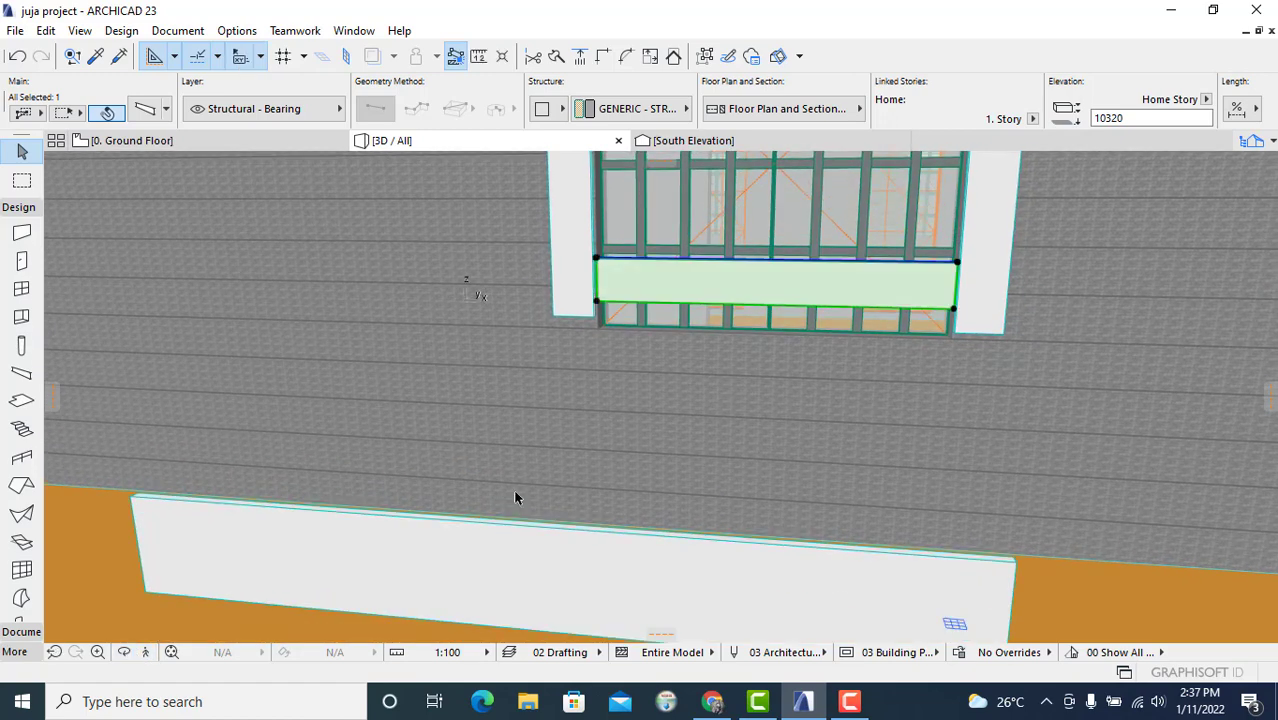
click(598, 305)
key(Escape)
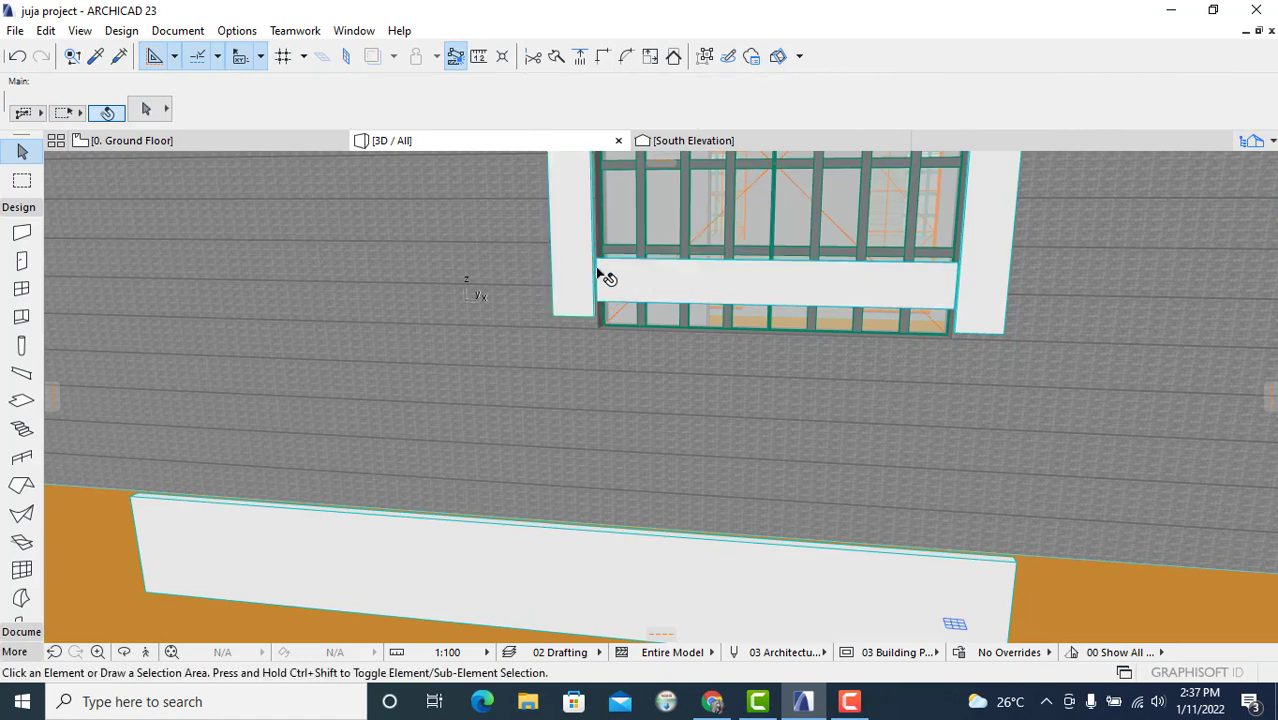
click(601, 270)
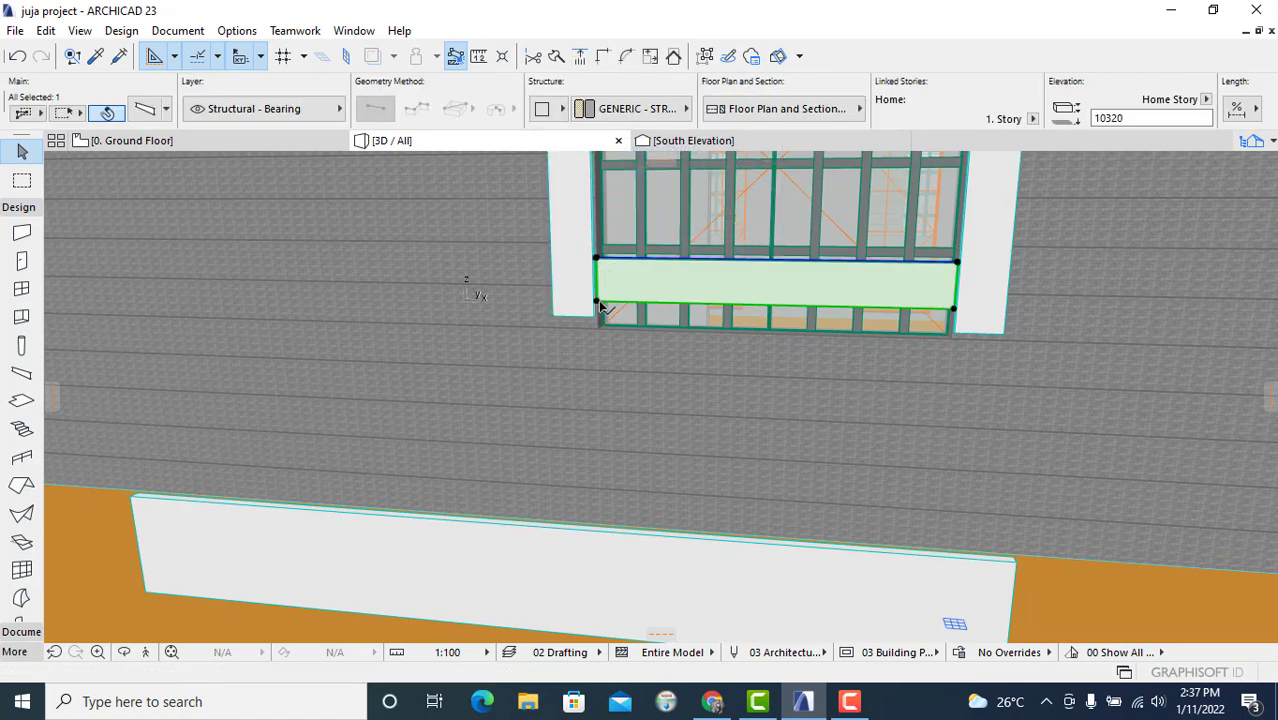
click(599, 303)
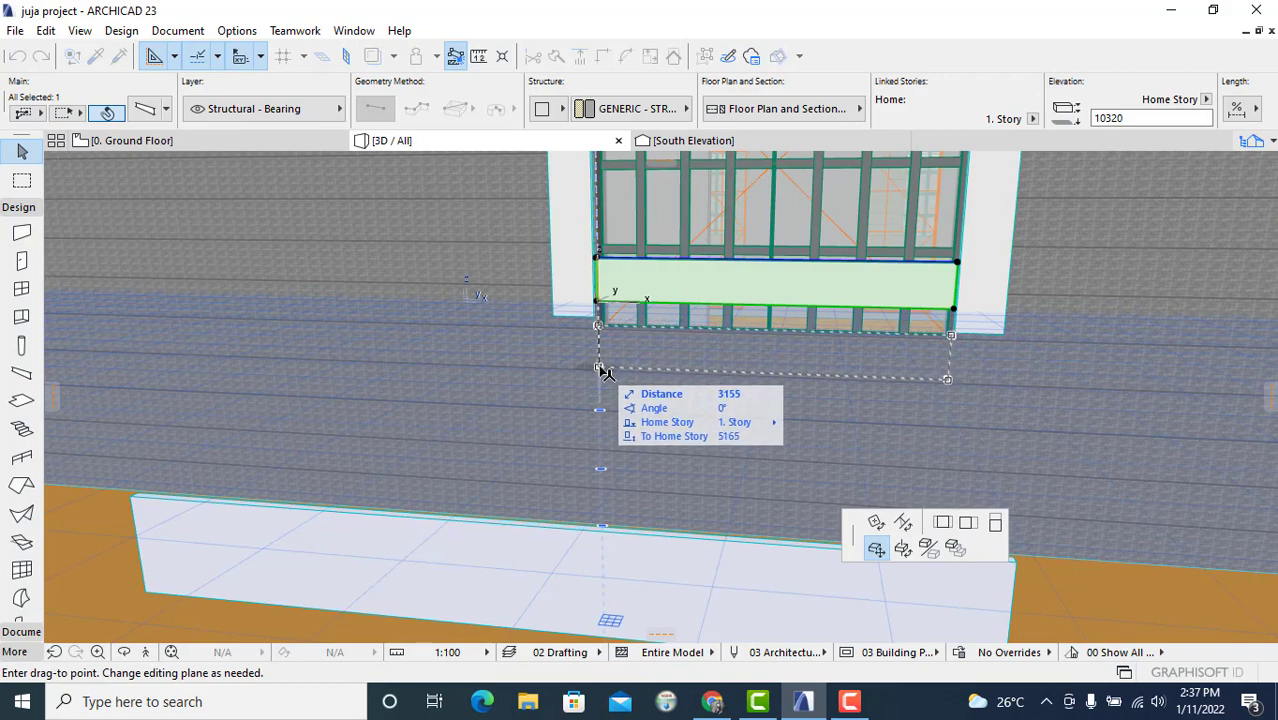
click(600, 369)
Step: Drag the beam slightly lower so it sits just below the window frame
scroll(856, 374, up, 5)
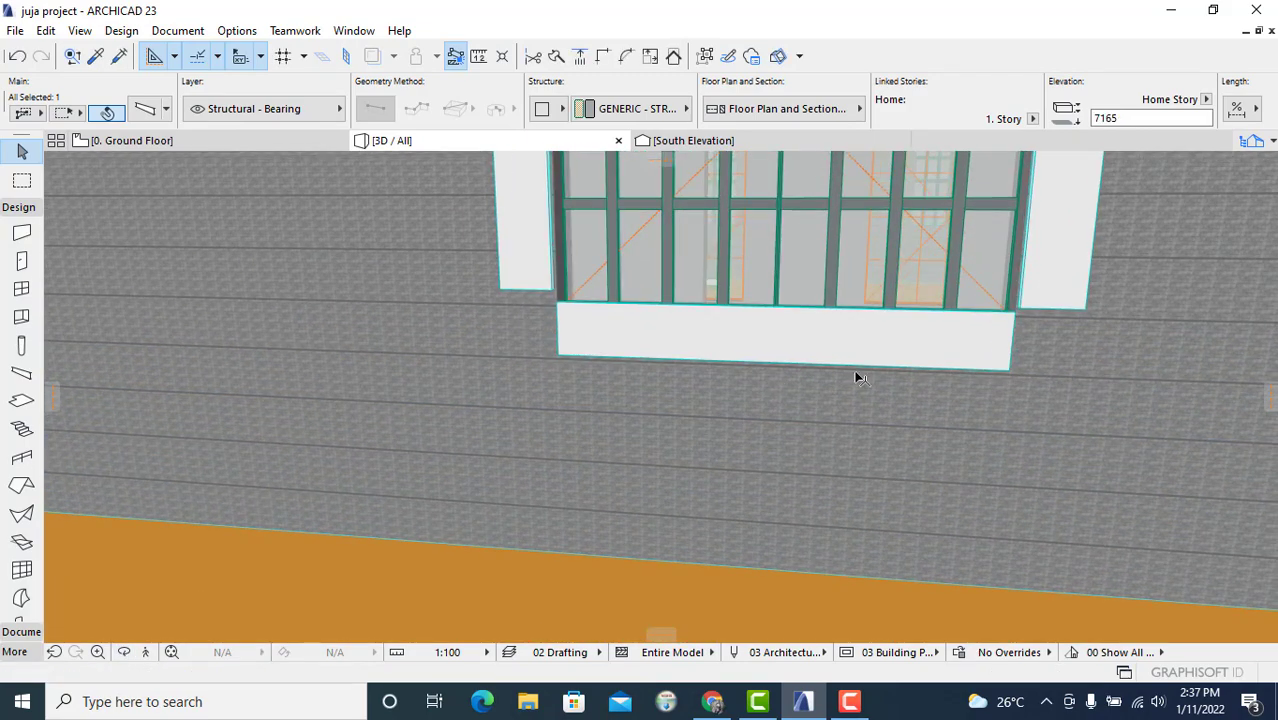
click(124, 652)
drag(851, 452, 785, 394)
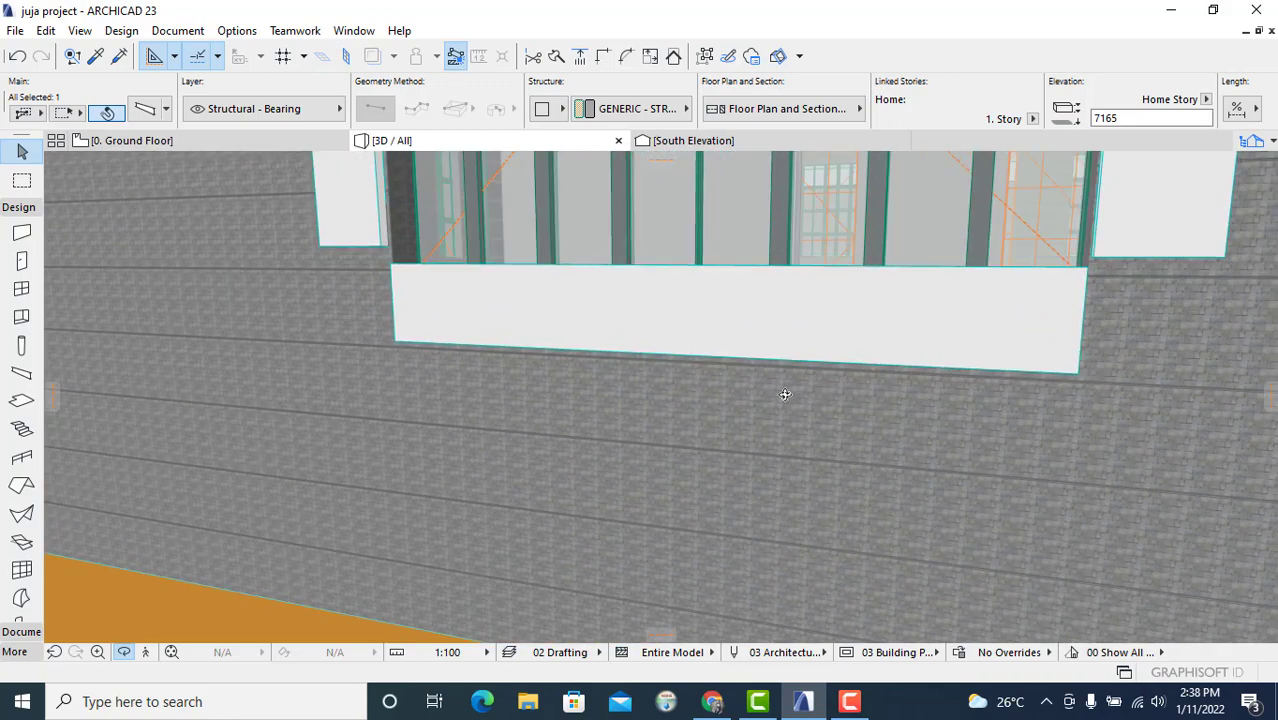
click(511, 432)
click(397, 300)
click(397, 345)
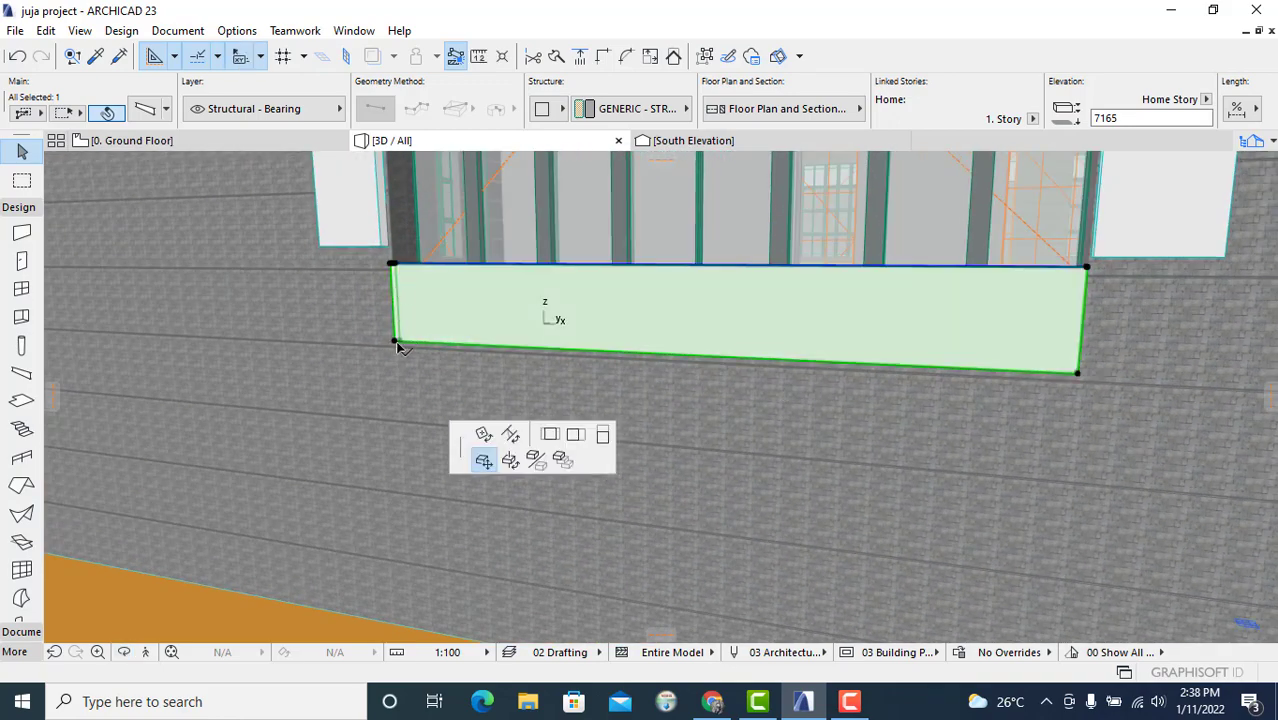
click(398, 352)
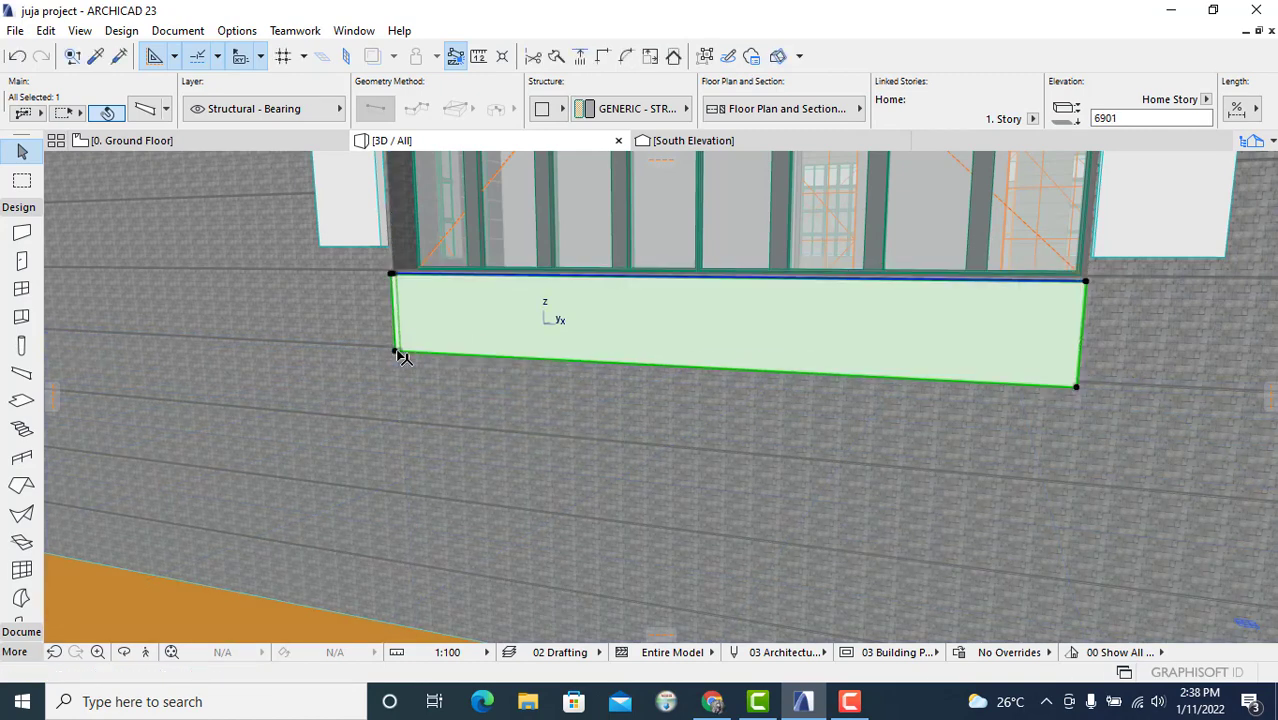
key(Escape)
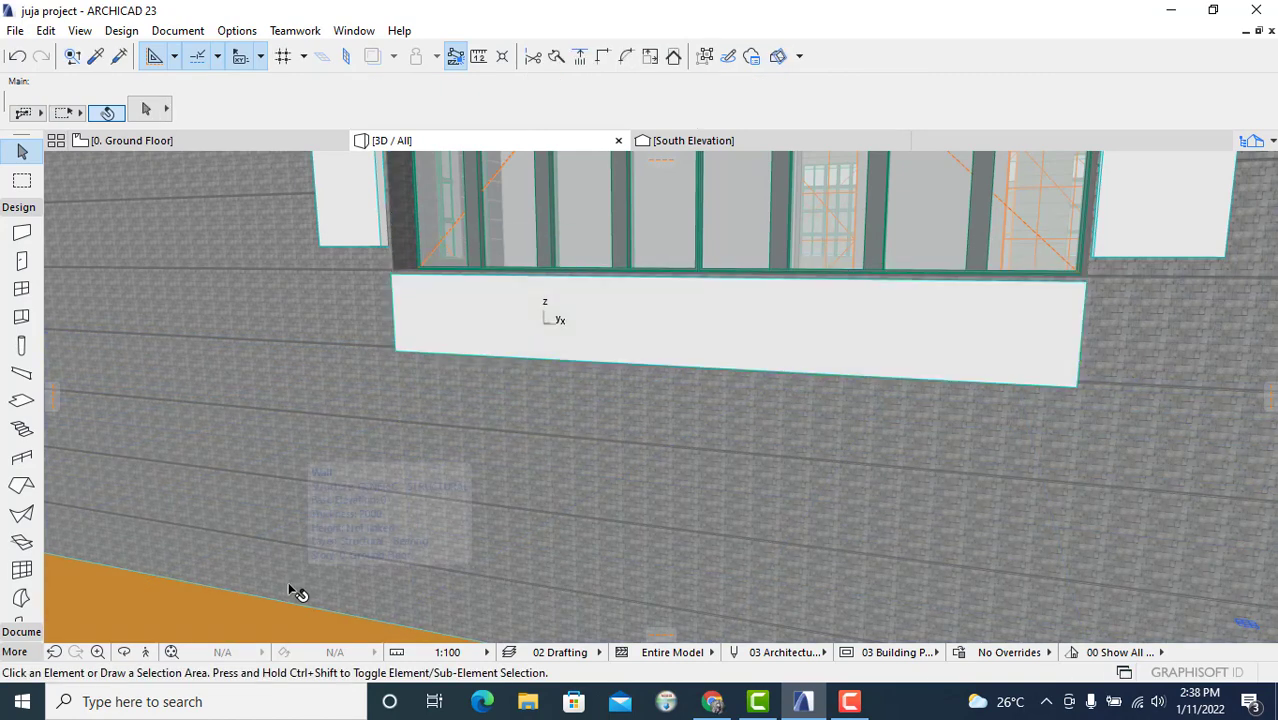
Step: Inspect the beam's position in the 3D view and along the wall in the floor plan
click(123, 652)
drag(865, 238, 610, 327)
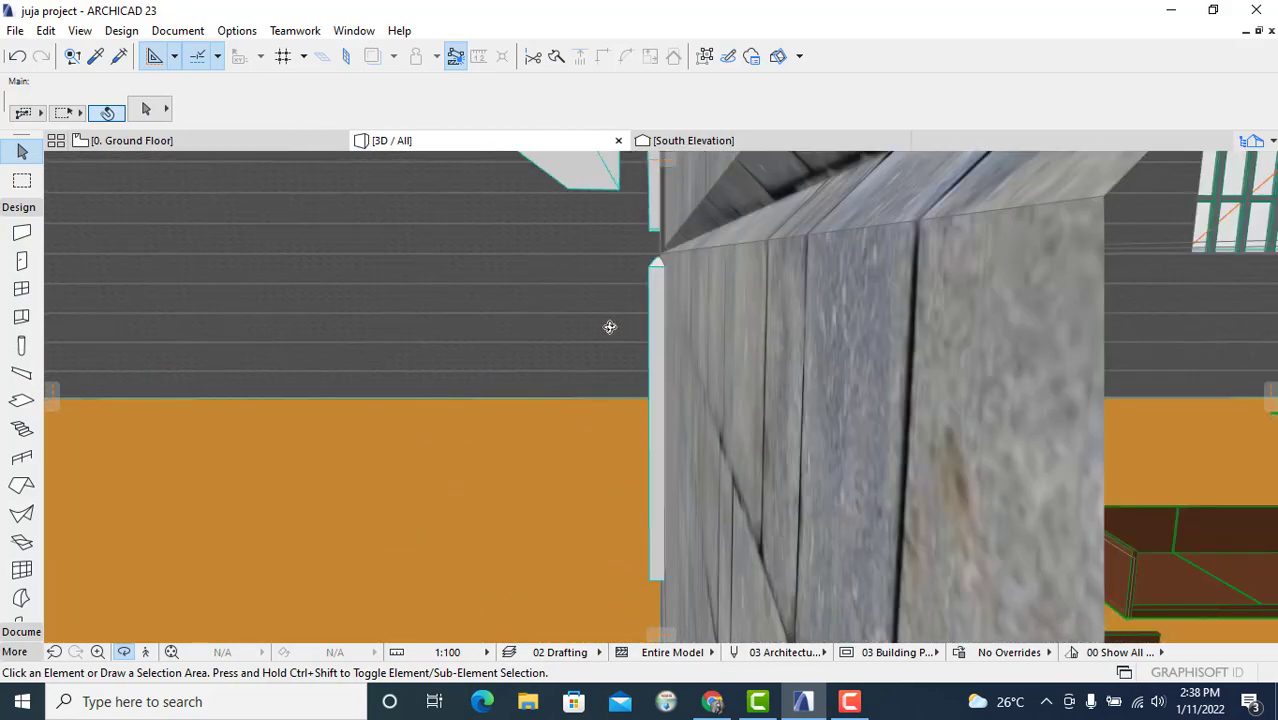
drag(610, 327, 967, 306)
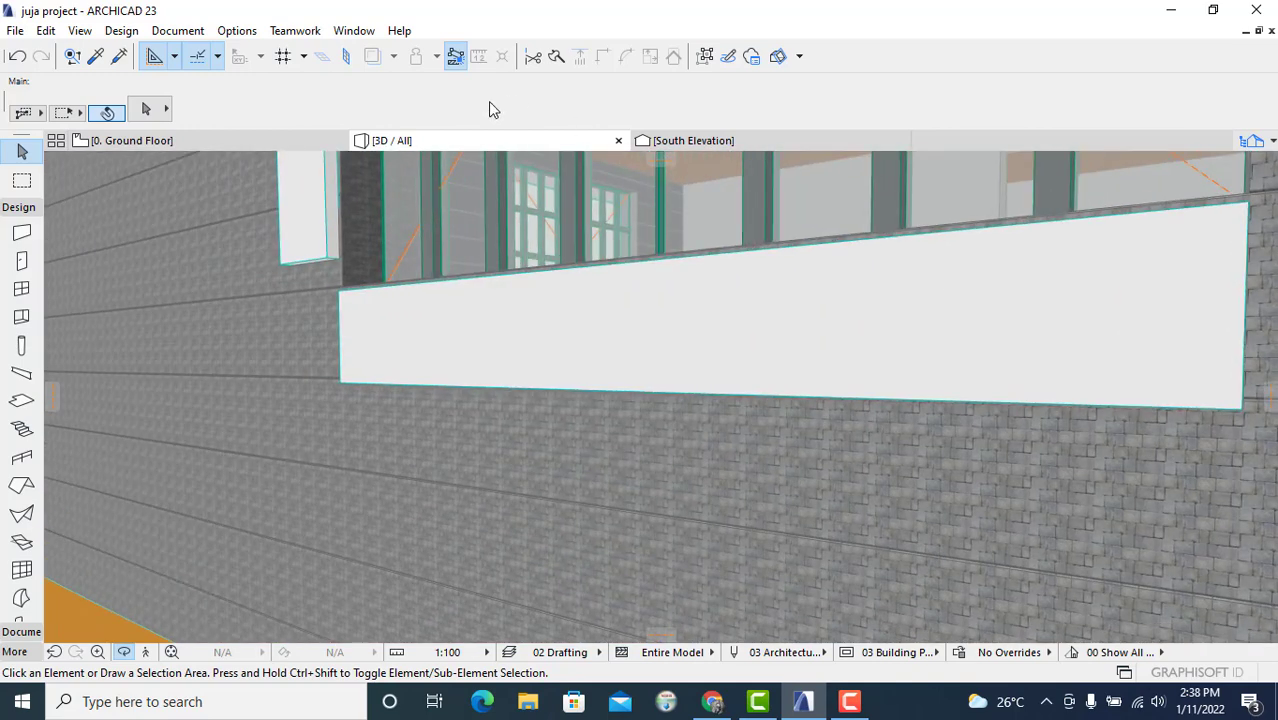
click(293, 147)
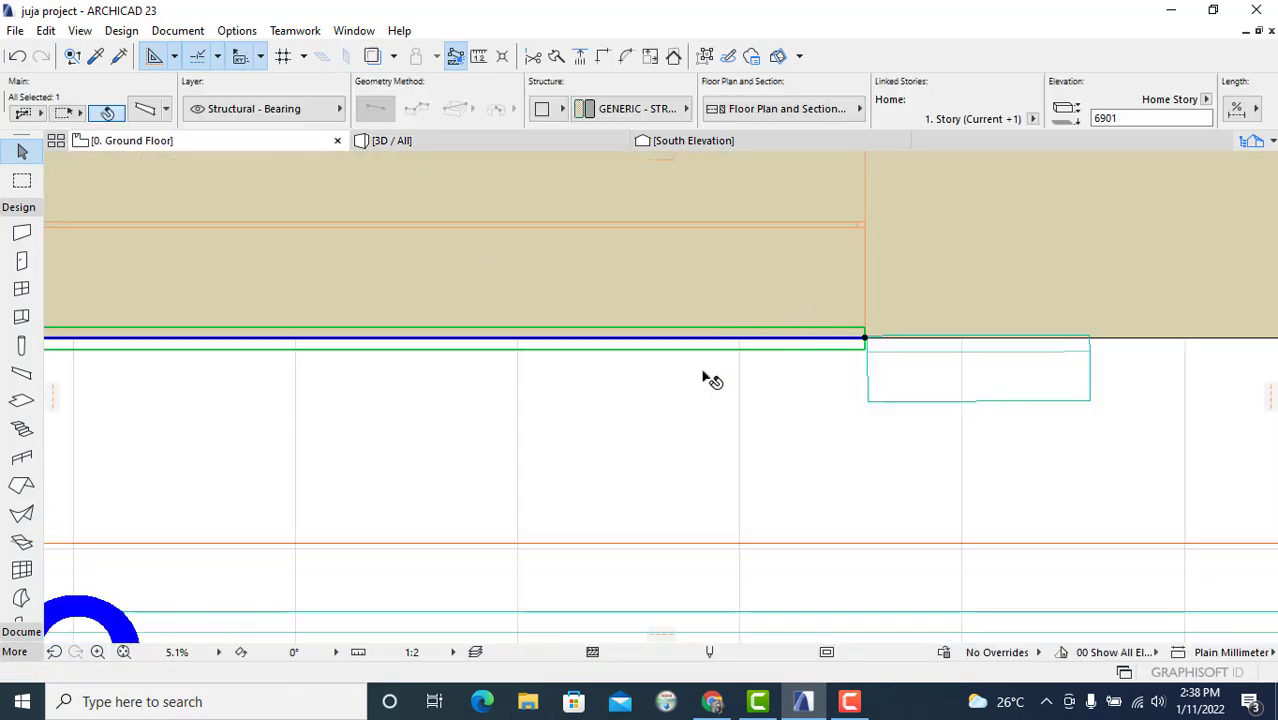
scroll(562, 386, down, 2)
scroll(1081, 321, down, 1)
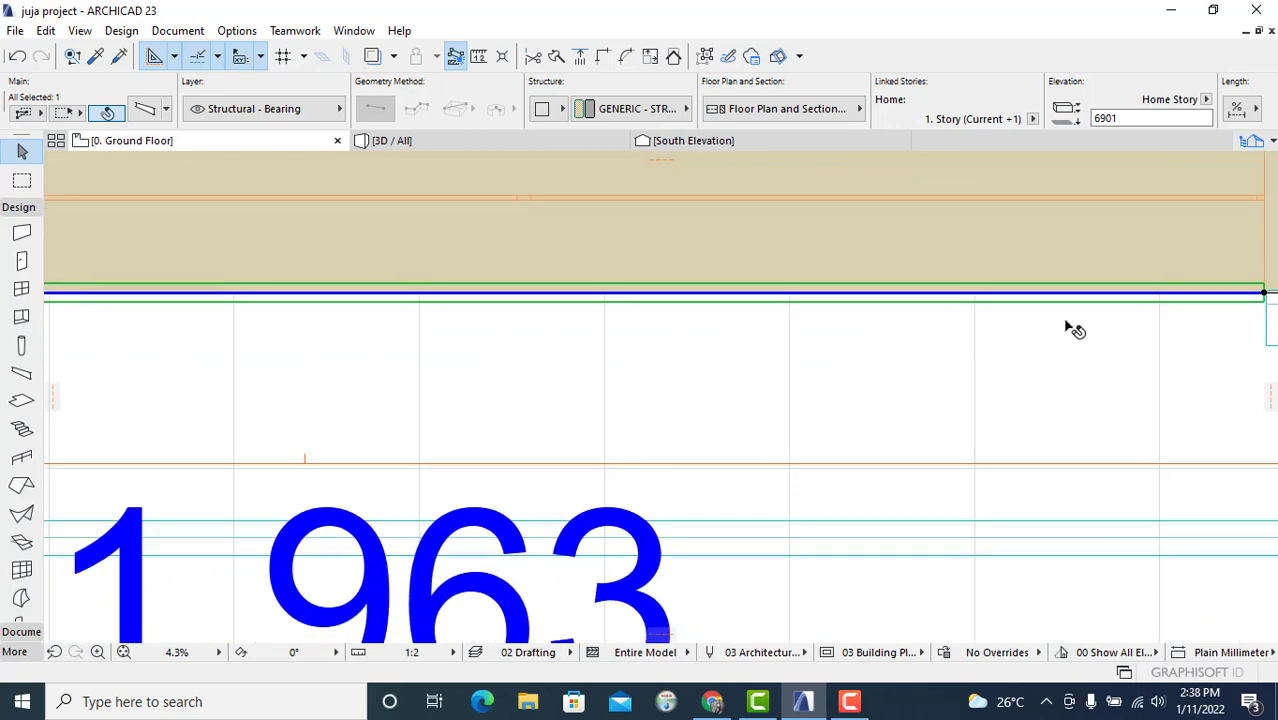
scroll(850, 330, down, 2)
middle_drag(806, 336, 875, 335)
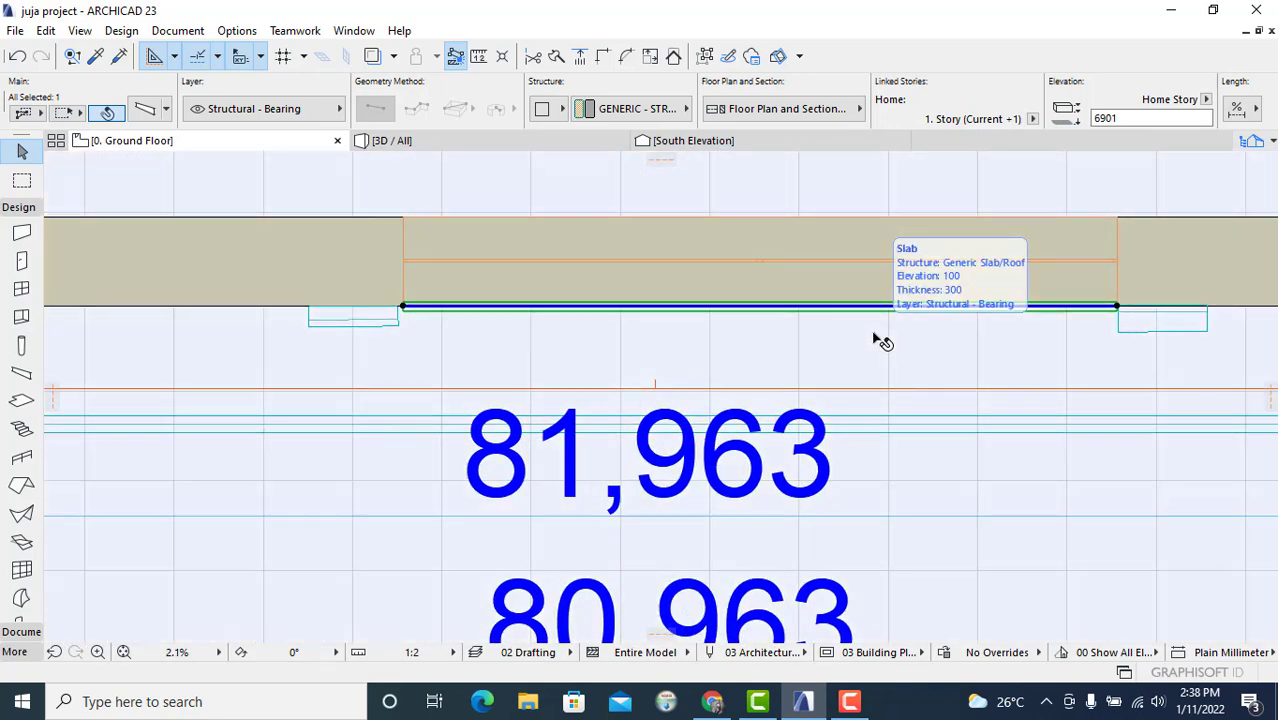
scroll(975, 303, up, 7)
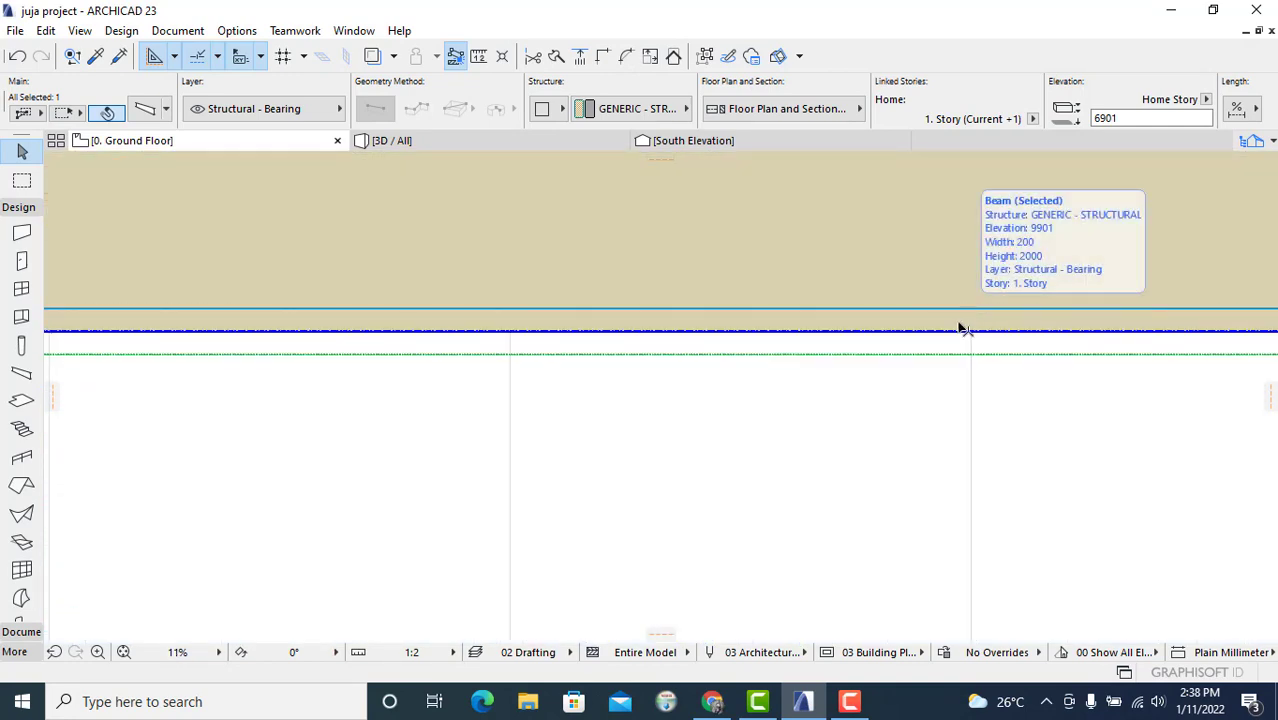
scroll(940, 385, down, 5)
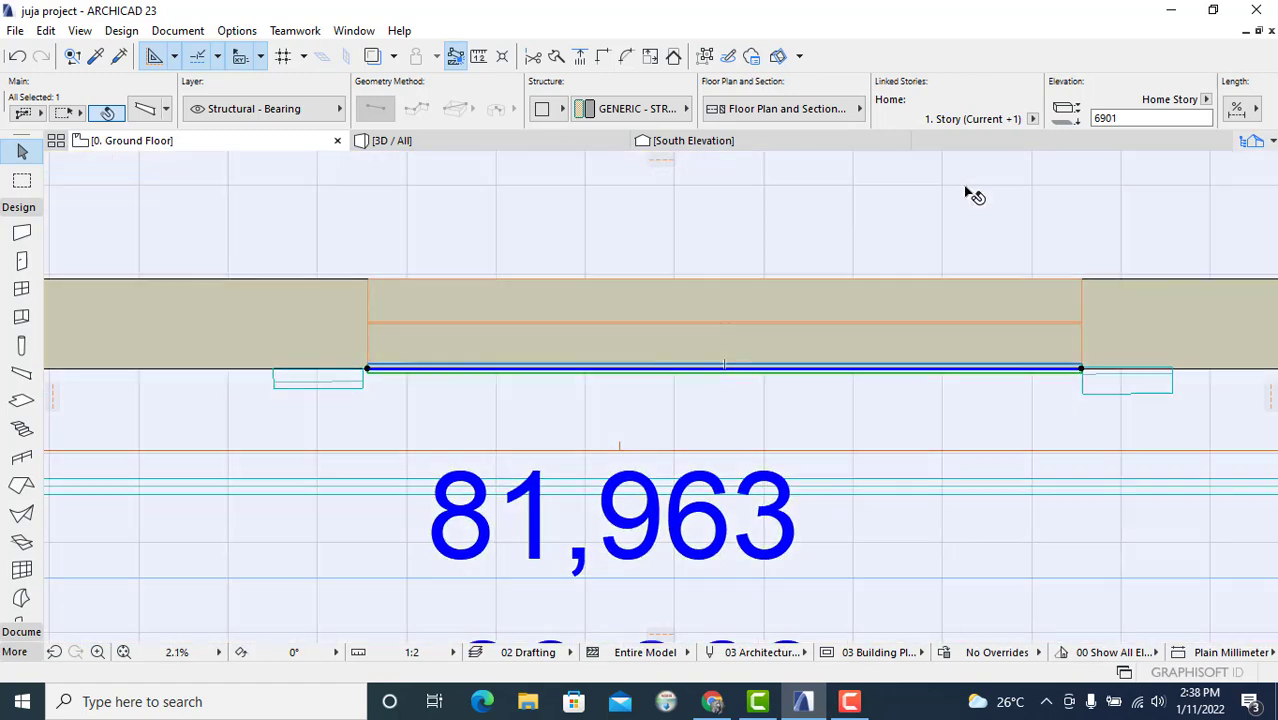
Step: Drag the double-window beam in the floor plan about 146 mm toward the wall
right_click(967, 190)
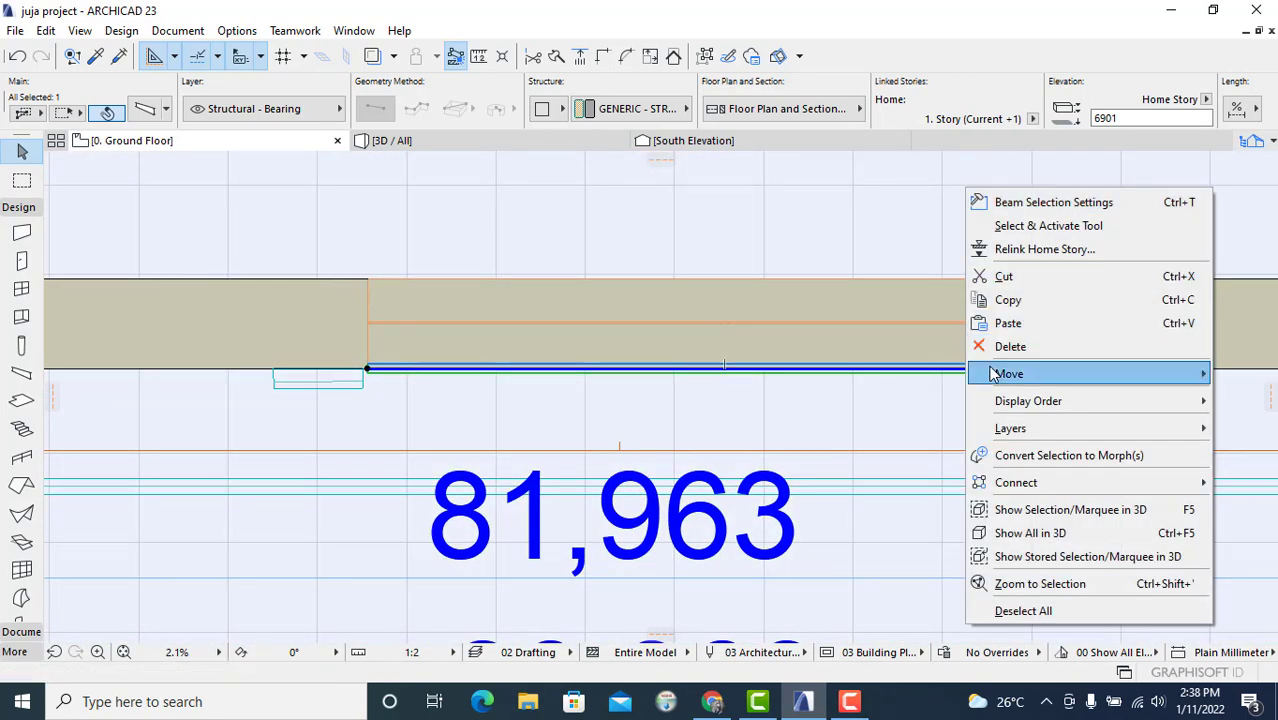
mouse_move(990, 373)
click(850, 385)
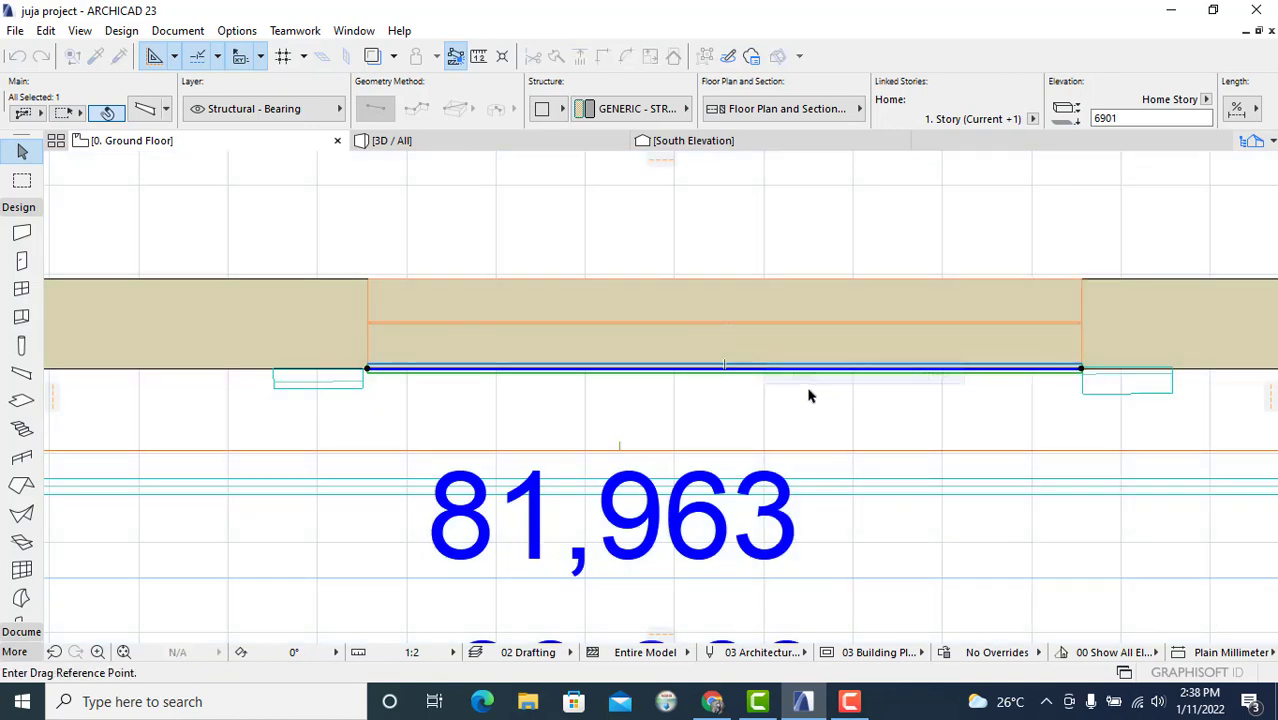
scroll(790, 382, up, 3)
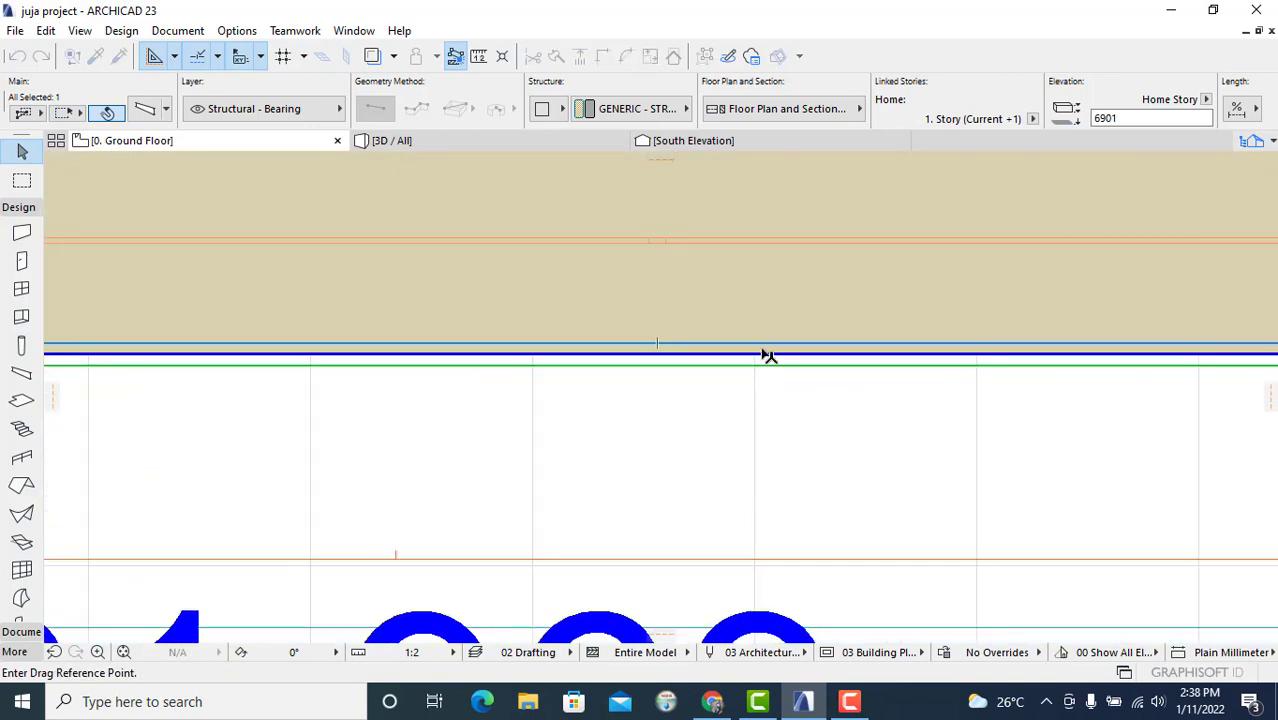
click(761, 353)
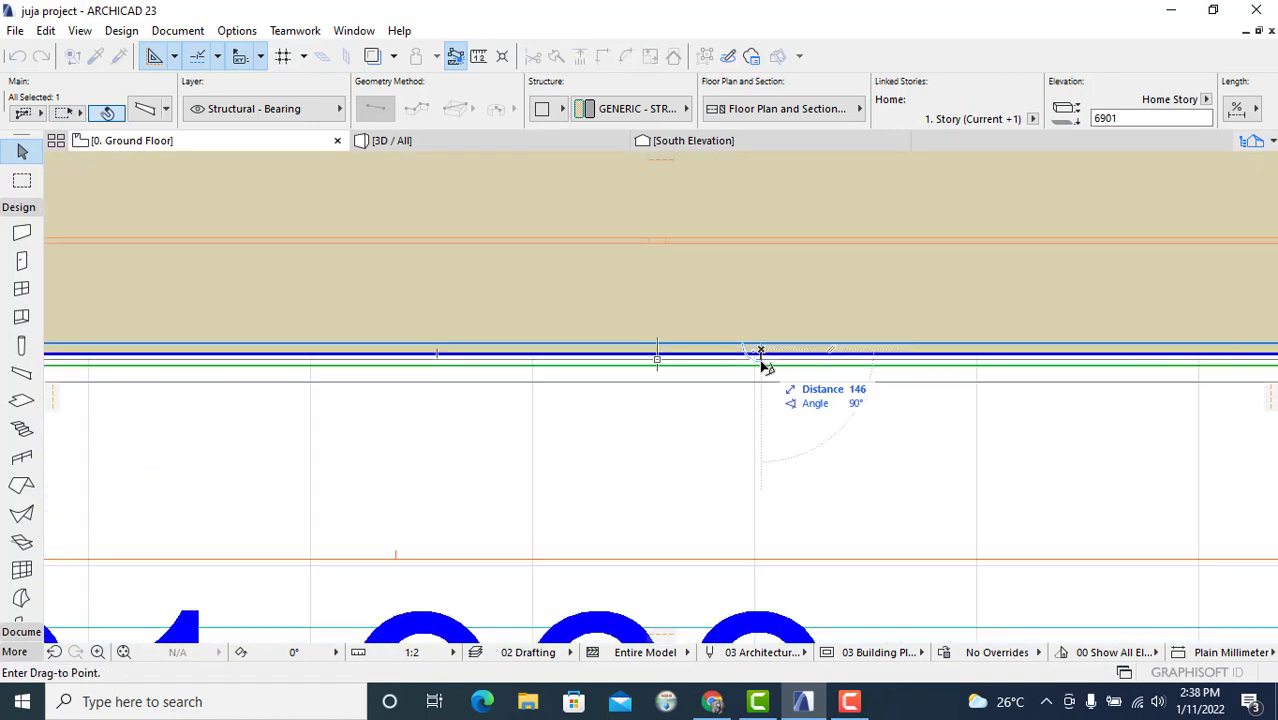
click(765, 366)
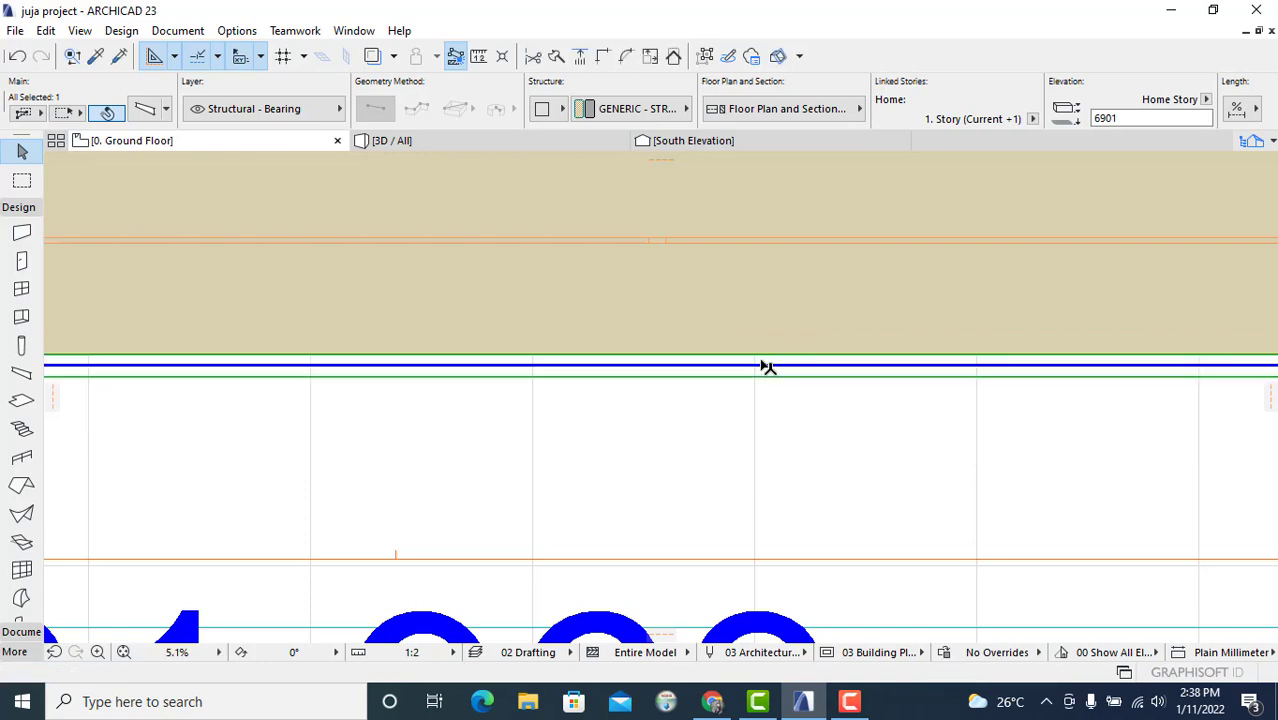
scroll(896, 380, down, 3)
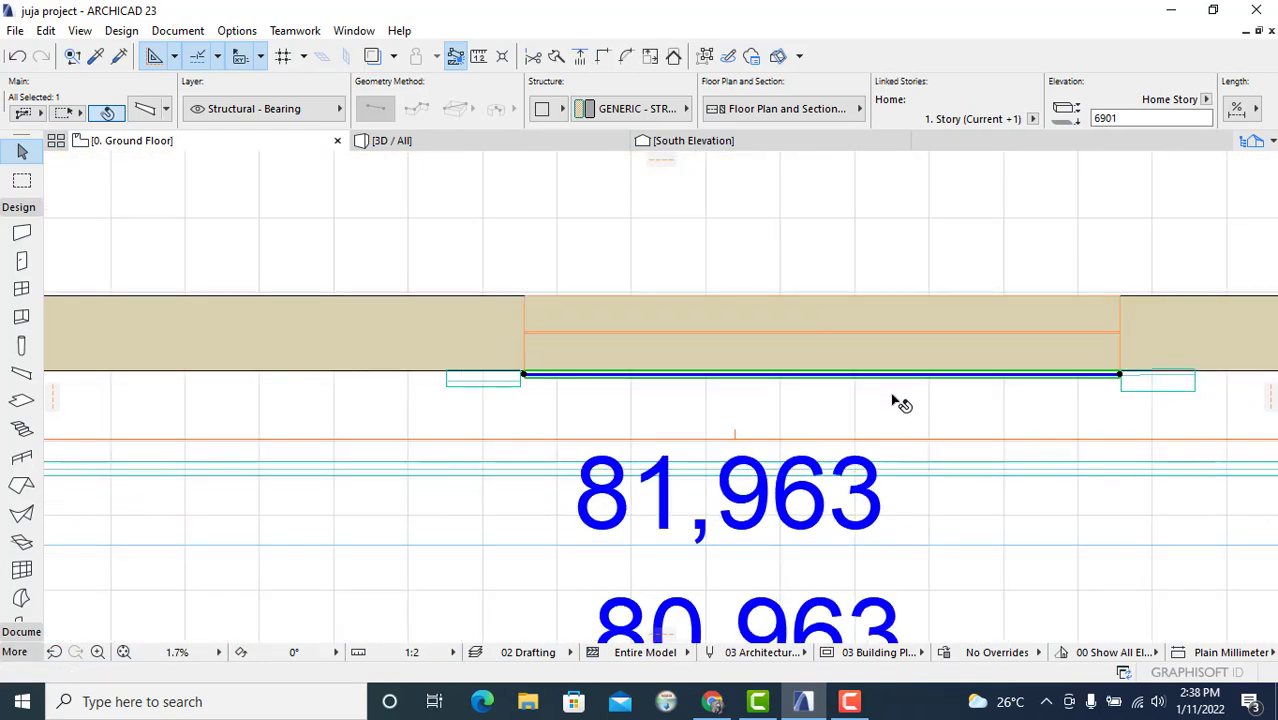
Step: In the 3D view, drag the same beam up about 86 mm so it meets the window frame
click(496, 146)
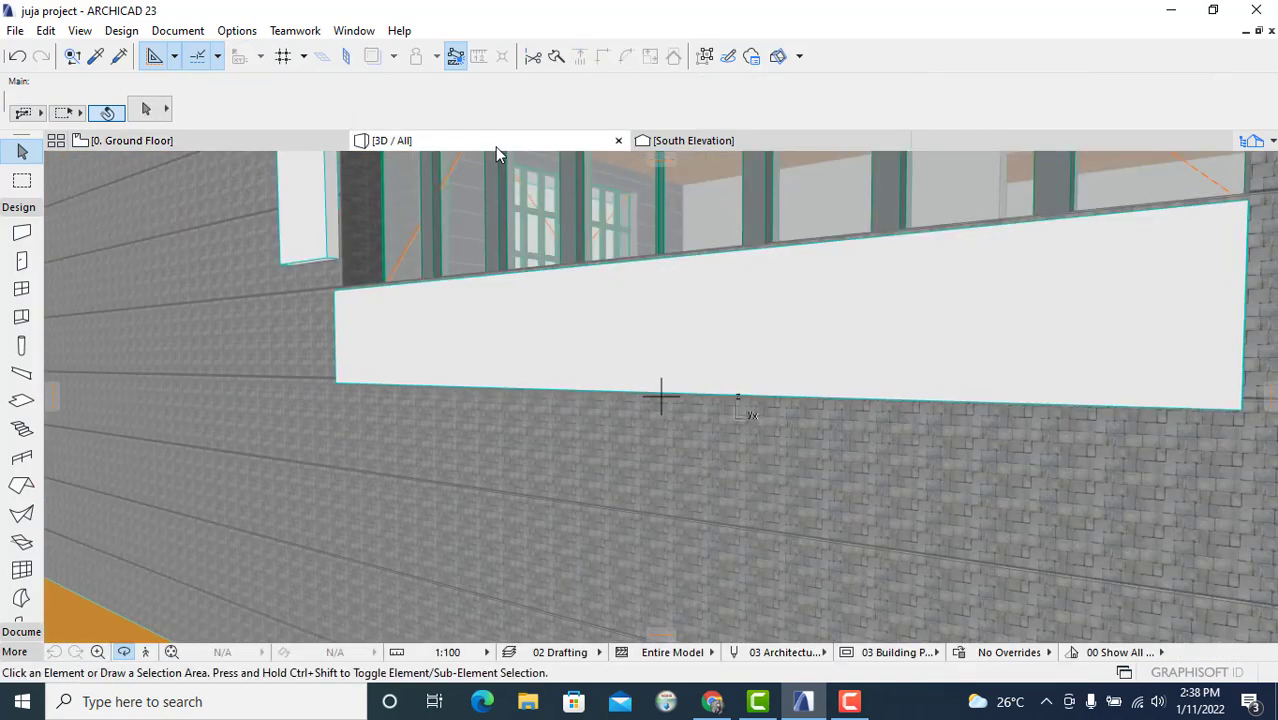
shift+middle_drag(1203, 418, 1207, 448)
mouse_move(799, 388)
shift+middle_down()
mouse_move(924, 377)
mouse_move(636, 351)
mouse_move(610, 294)
mouse_move(405, 286)
shift+middle_up()
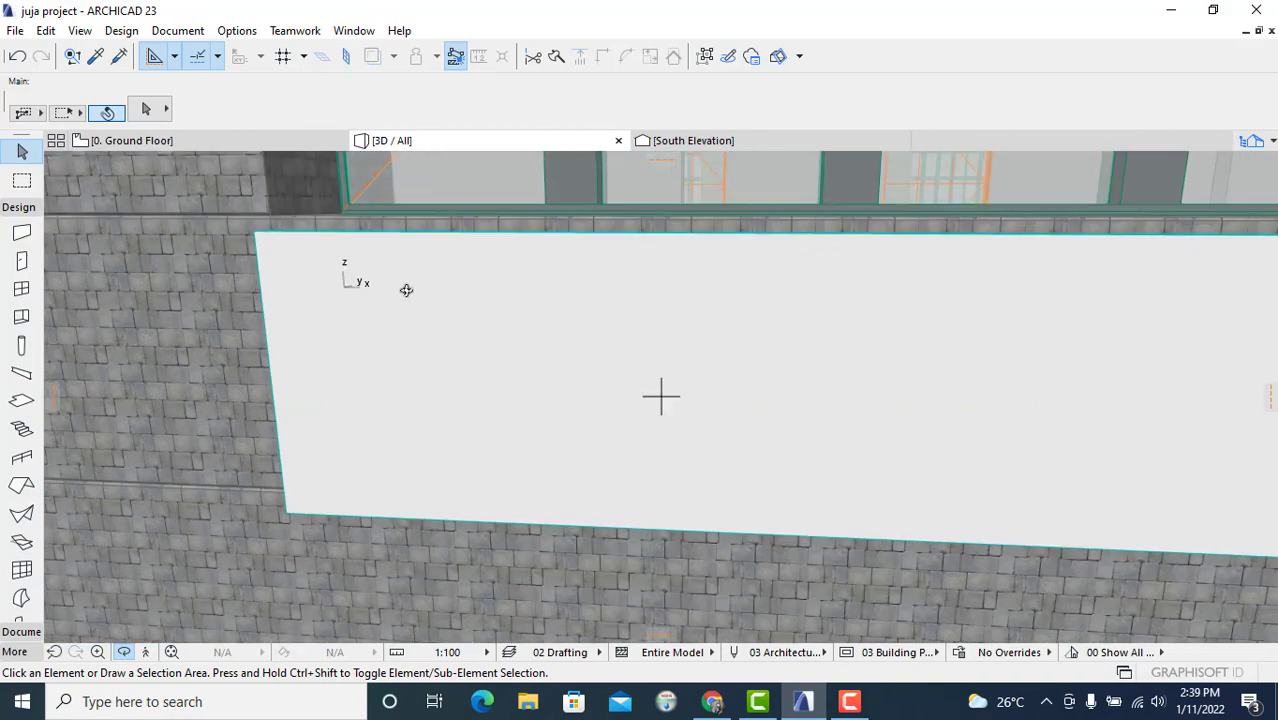
click(258, 241)
right_click(208, 246)
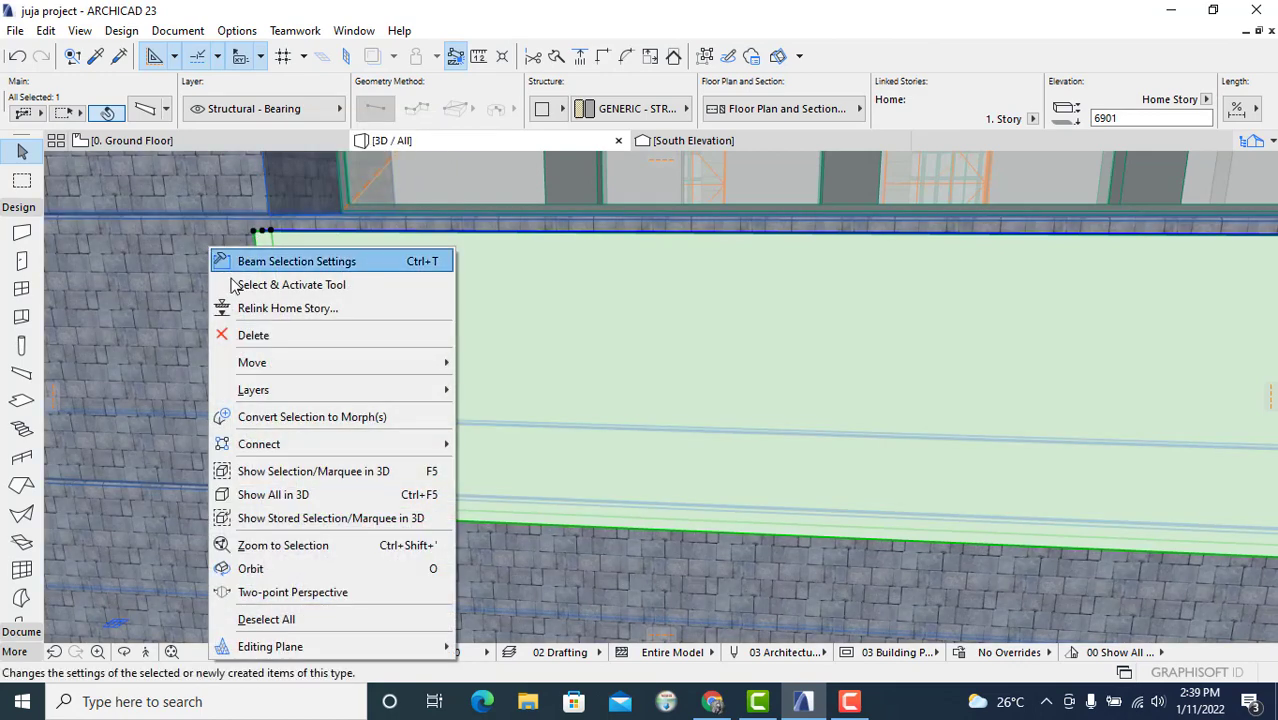
mouse_move(297, 362)
click(470, 361)
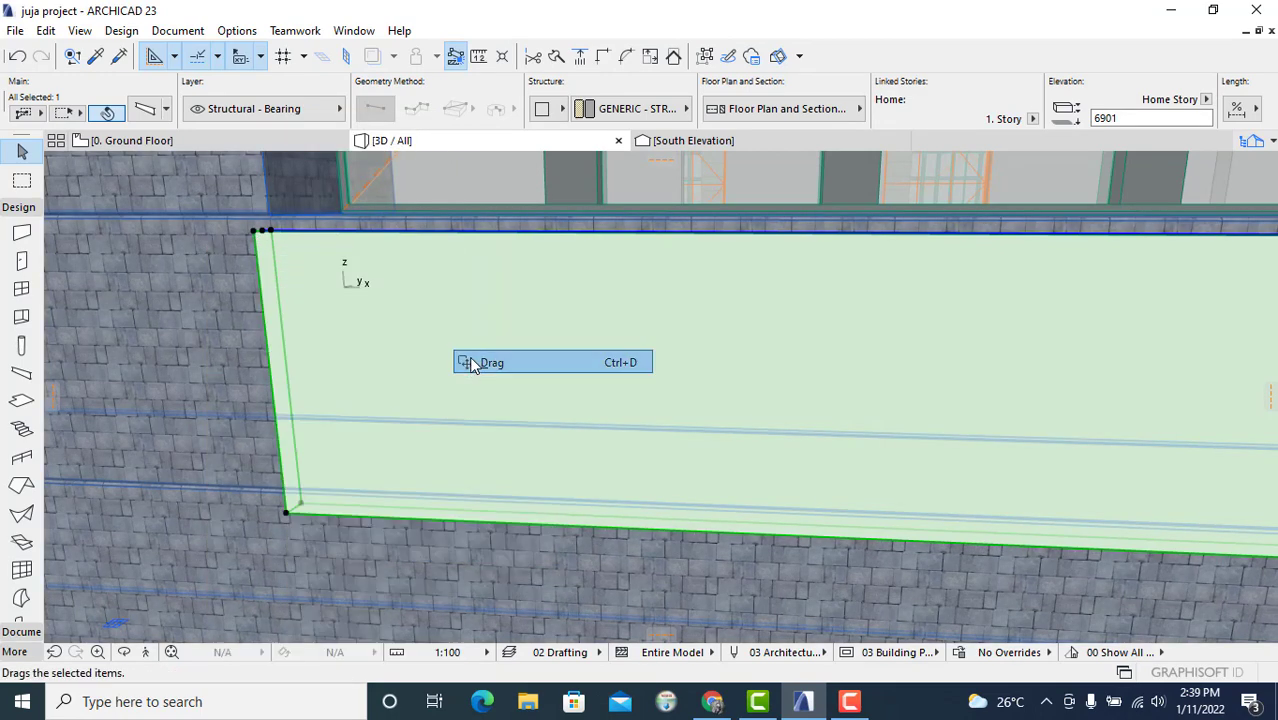
click(263, 262)
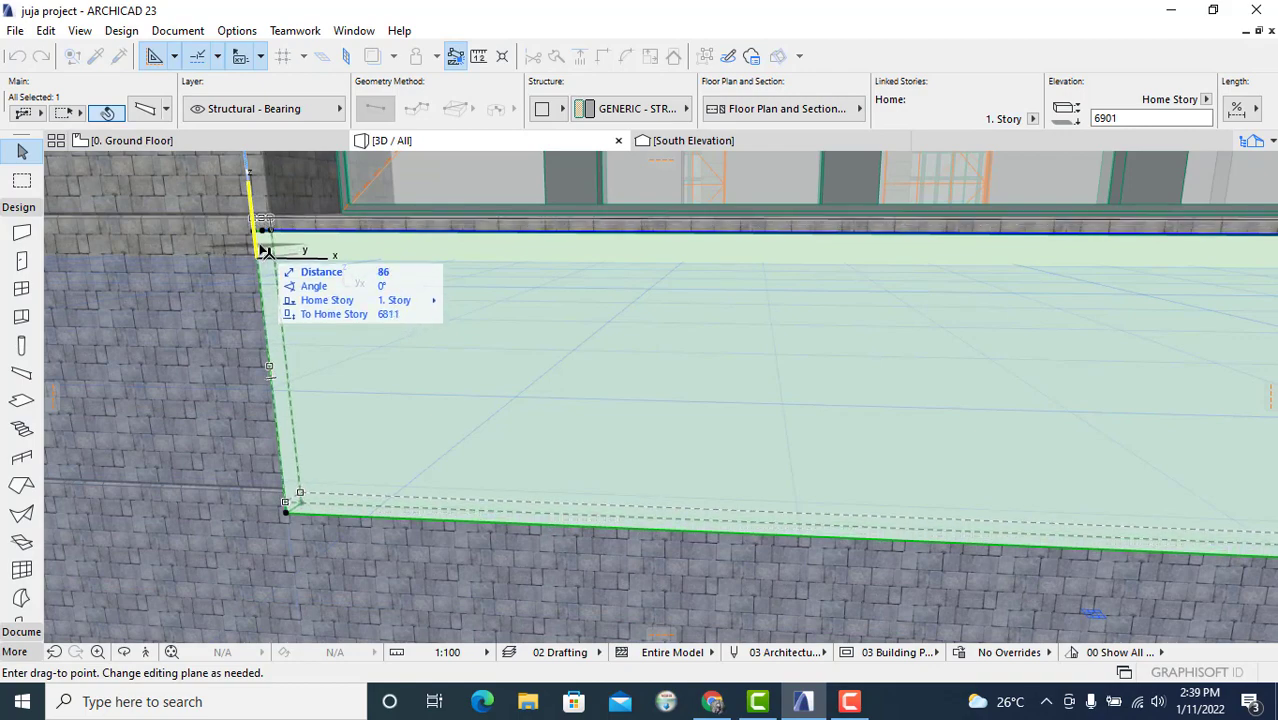
click(266, 252)
scroll(675, 248, down, 6)
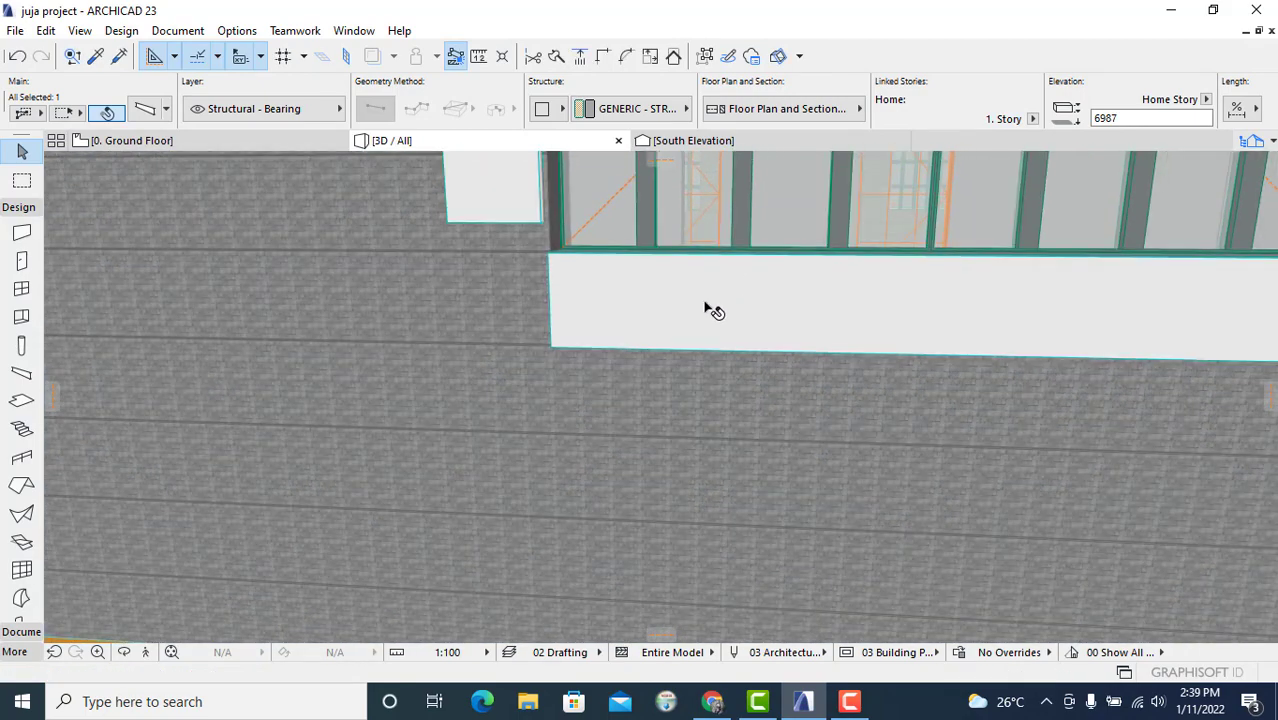
Step: Check the beam's position along the south wall in the floor plan
middle_drag(1040, 348, 1024, 351)
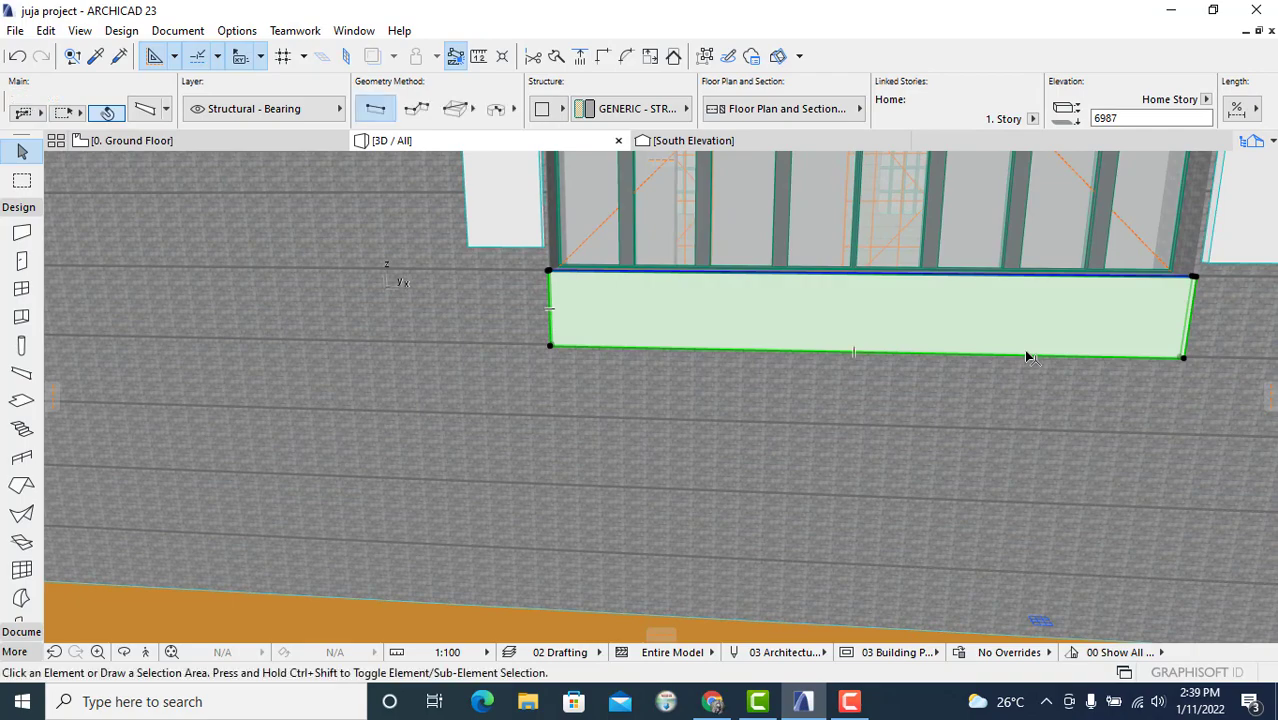
key(Escape)
click(238, 145)
click(811, 375)
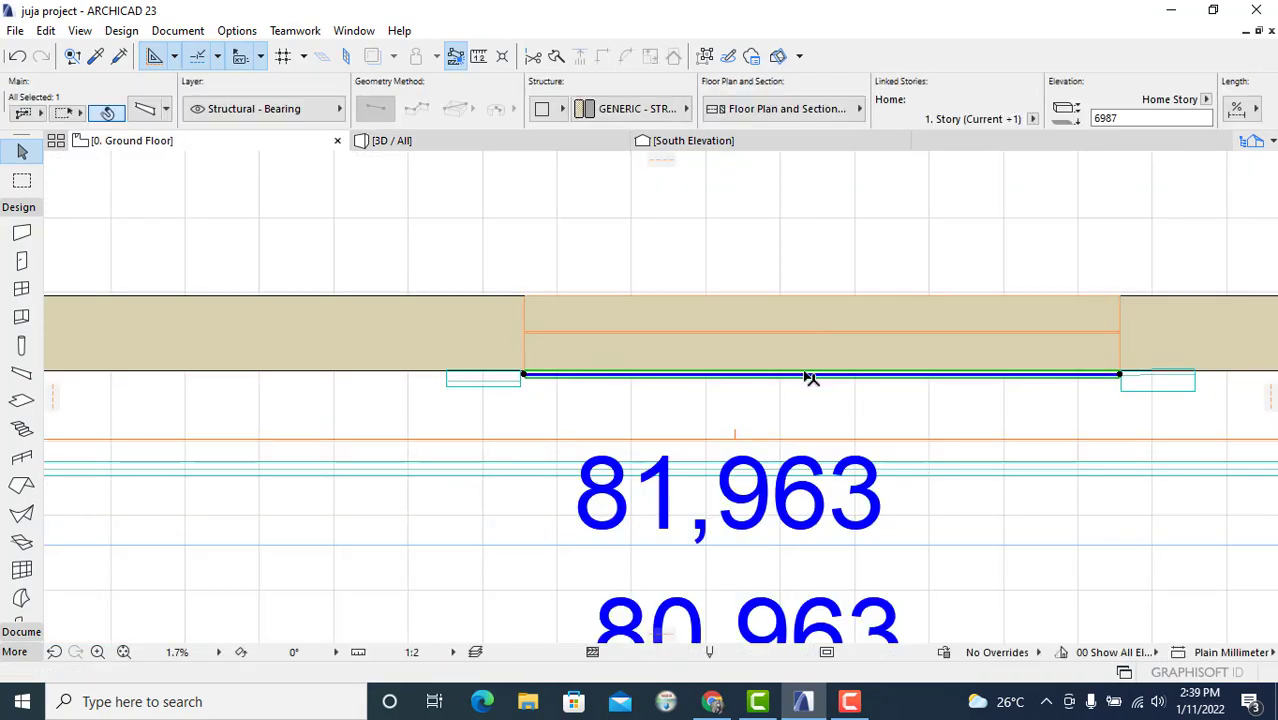
scroll(937, 393, down, 5)
scroll(933, 414, up, 3)
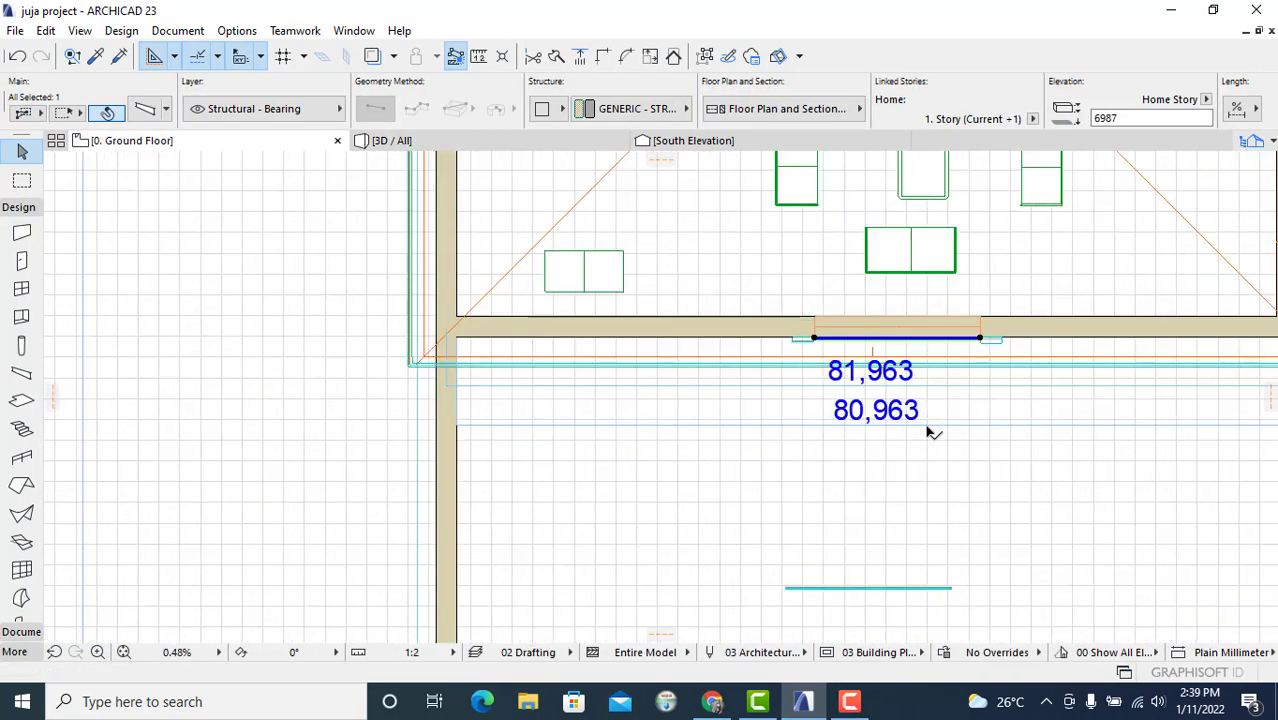
scroll(890, 508, up, 2)
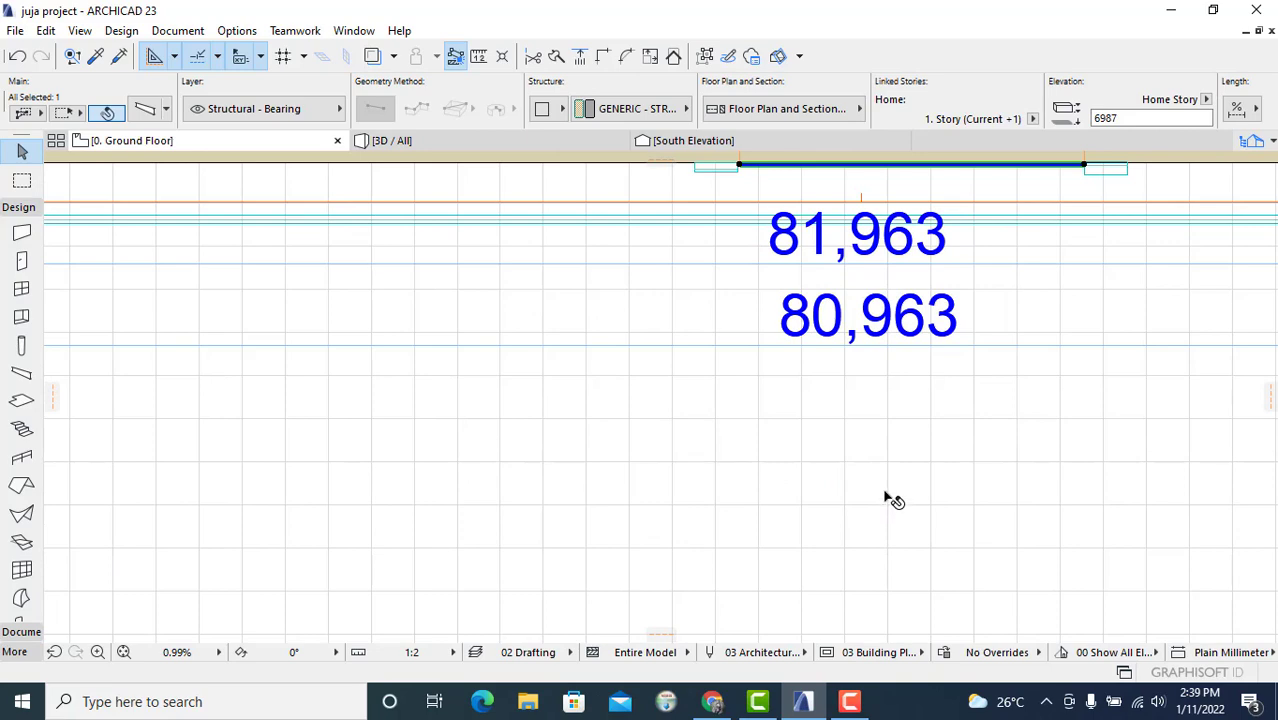
Step: Orbit around the house in the 3D view to inspect the beams under all the windows
click(464, 138)
scroll(929, 359, down, 5)
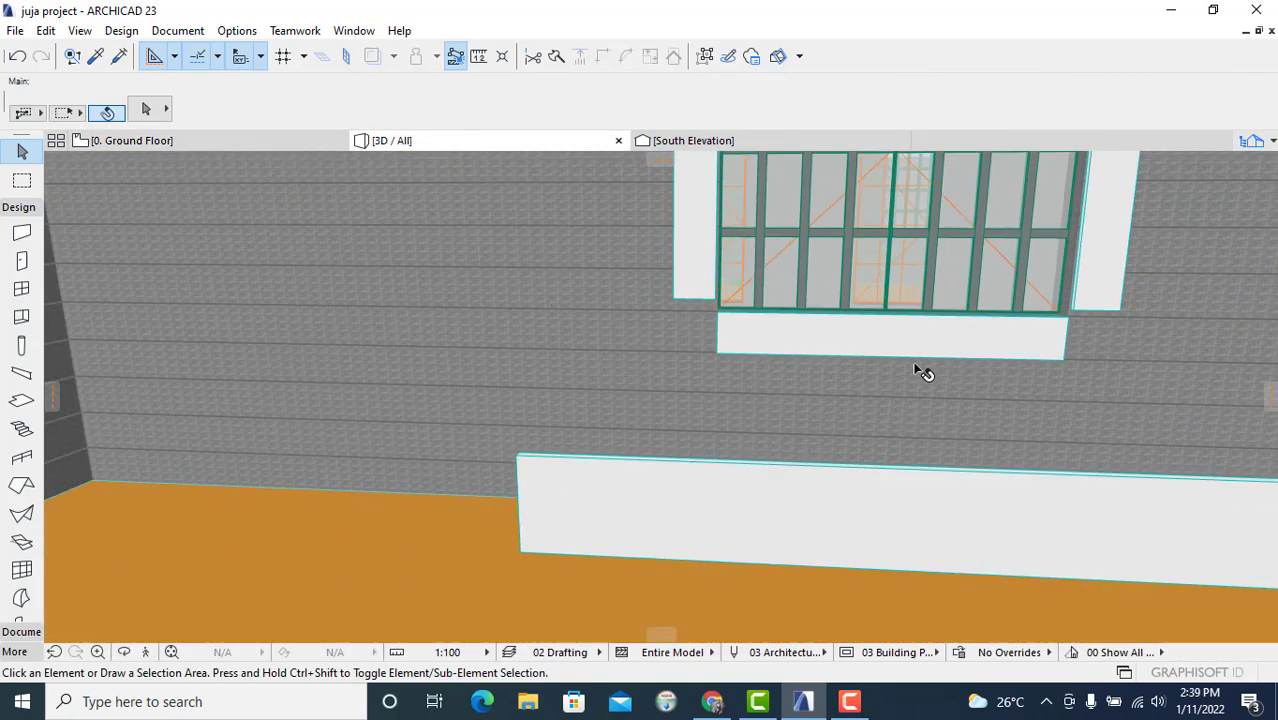
shift+middle_drag(970, 360, 650, 328)
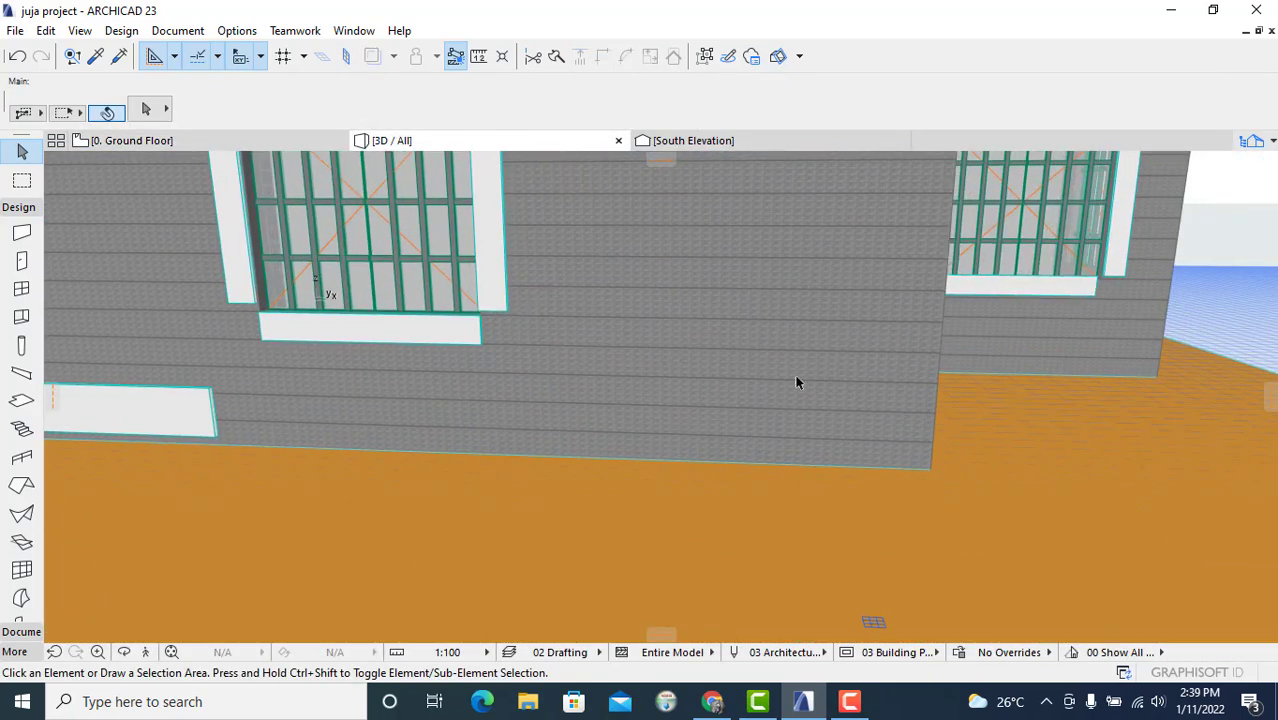
shift+middle_drag(745, 386, 537, 353)
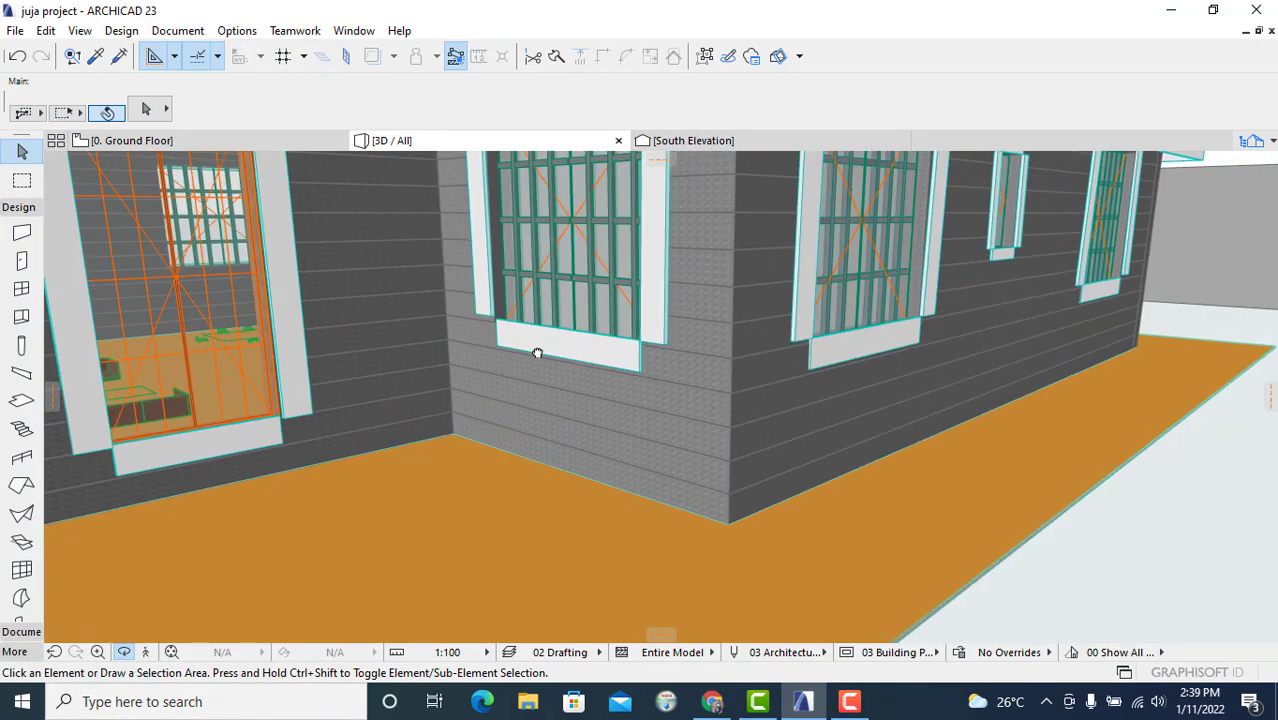
scroll(620, 360, up, 5)
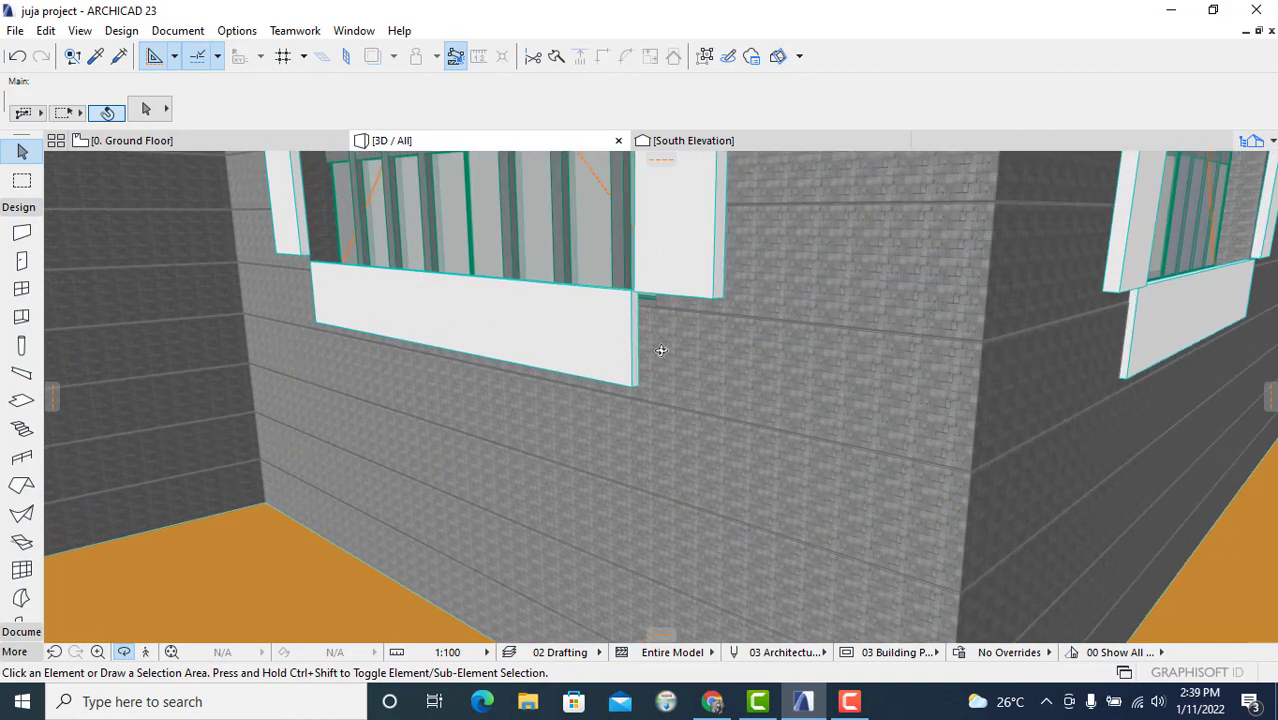
mouse_move(661, 350)
shift+middle_down()
mouse_move(579, 362)
mouse_move(493, 353)
mouse_move(738, 352)
mouse_move(658, 325)
shift+middle_up()
scroll(864, 332, down, 4)
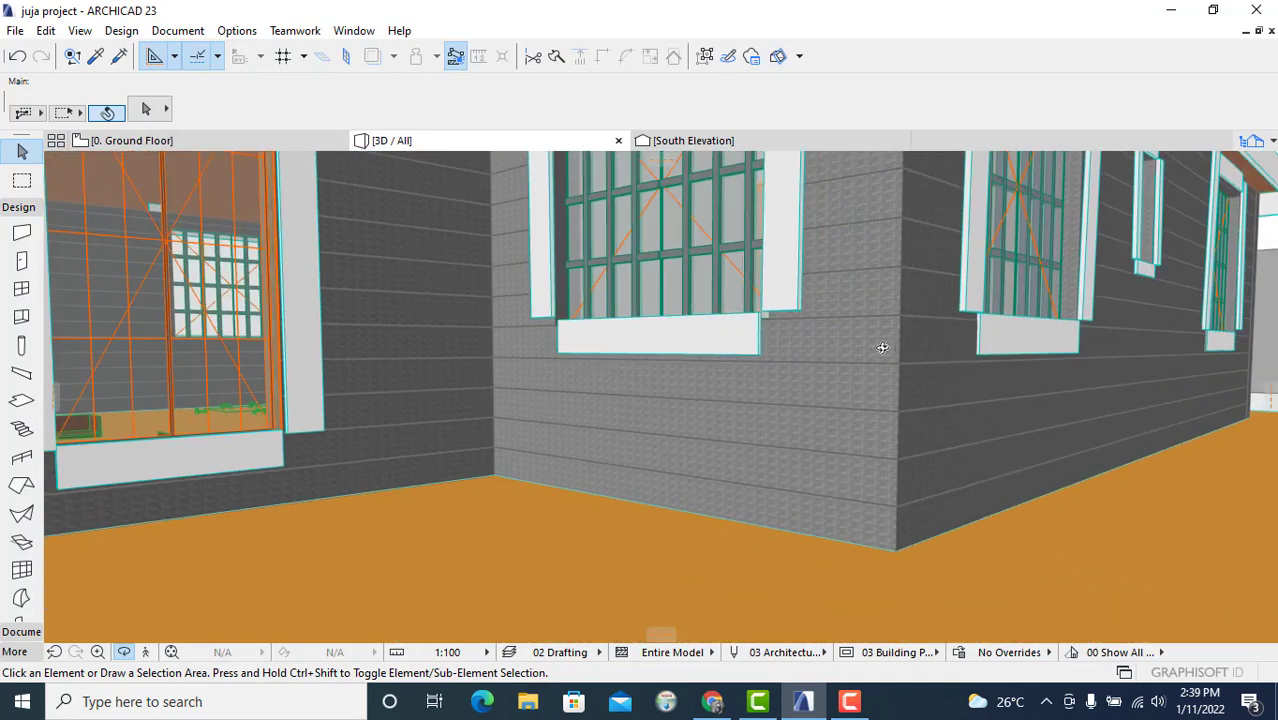
scroll(578, 390, down, 5)
shift+middle_drag(585, 397, 1130, 364)
shift+middle_drag(527, 370, 731, 418)
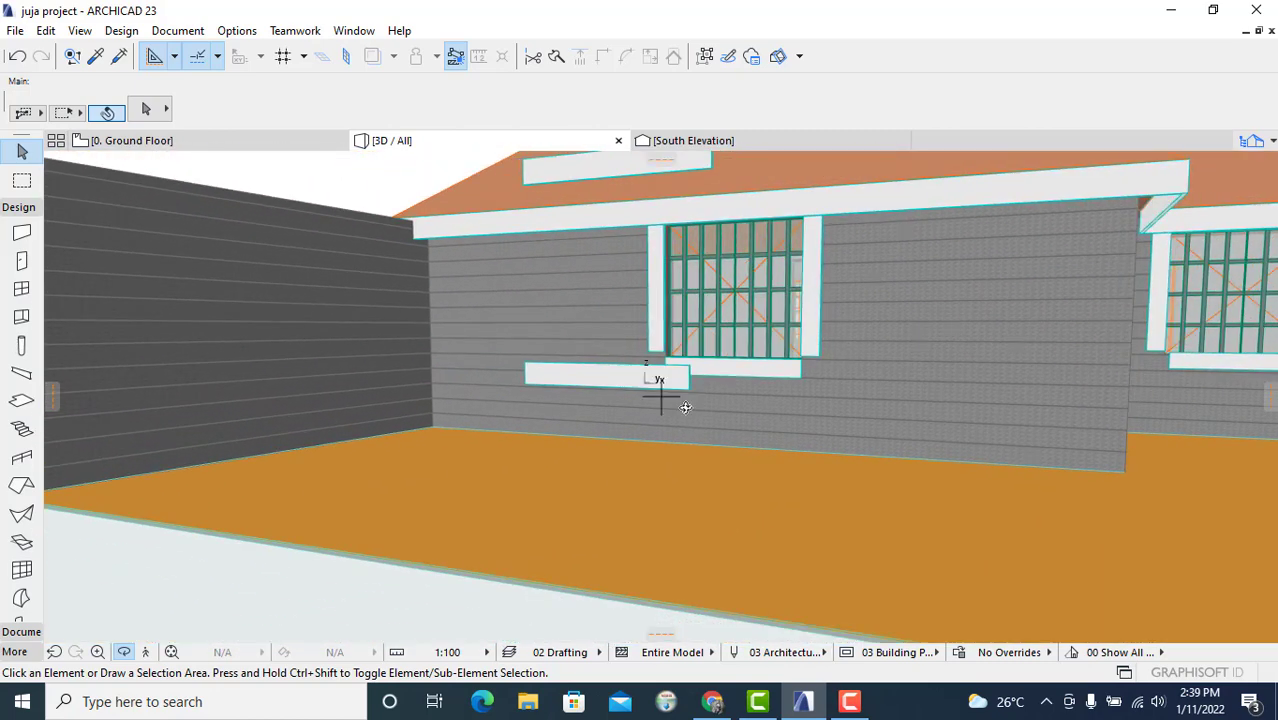
mouse_move(238, 136)
click(246, 141)
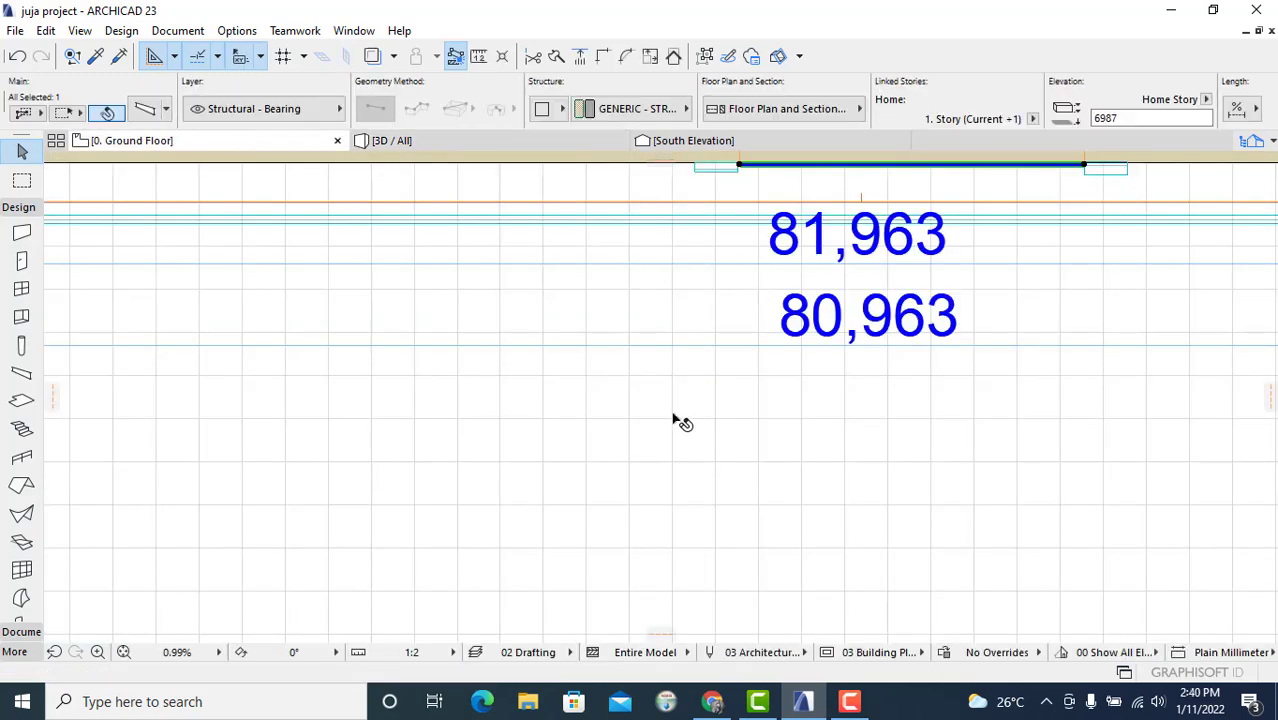
Step: Select the separate beam lying outside the south wall in the floor plan
scroll(673, 421, down, 5)
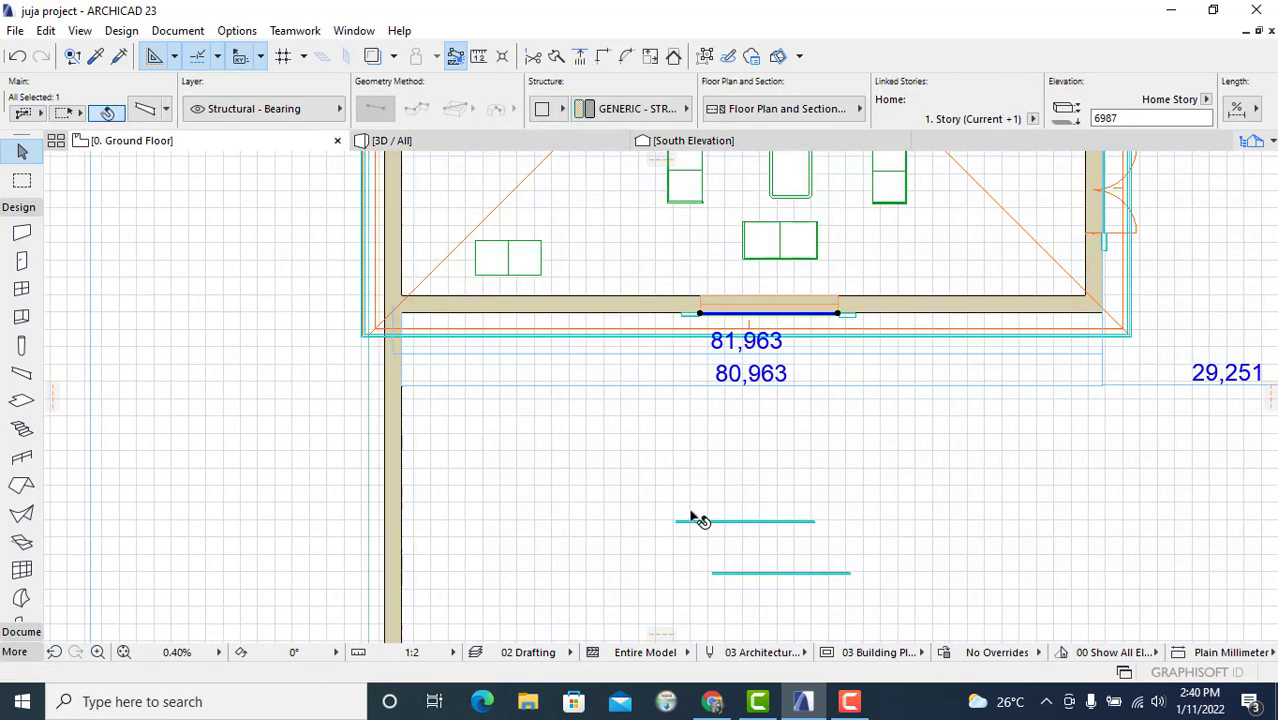
click(700, 521)
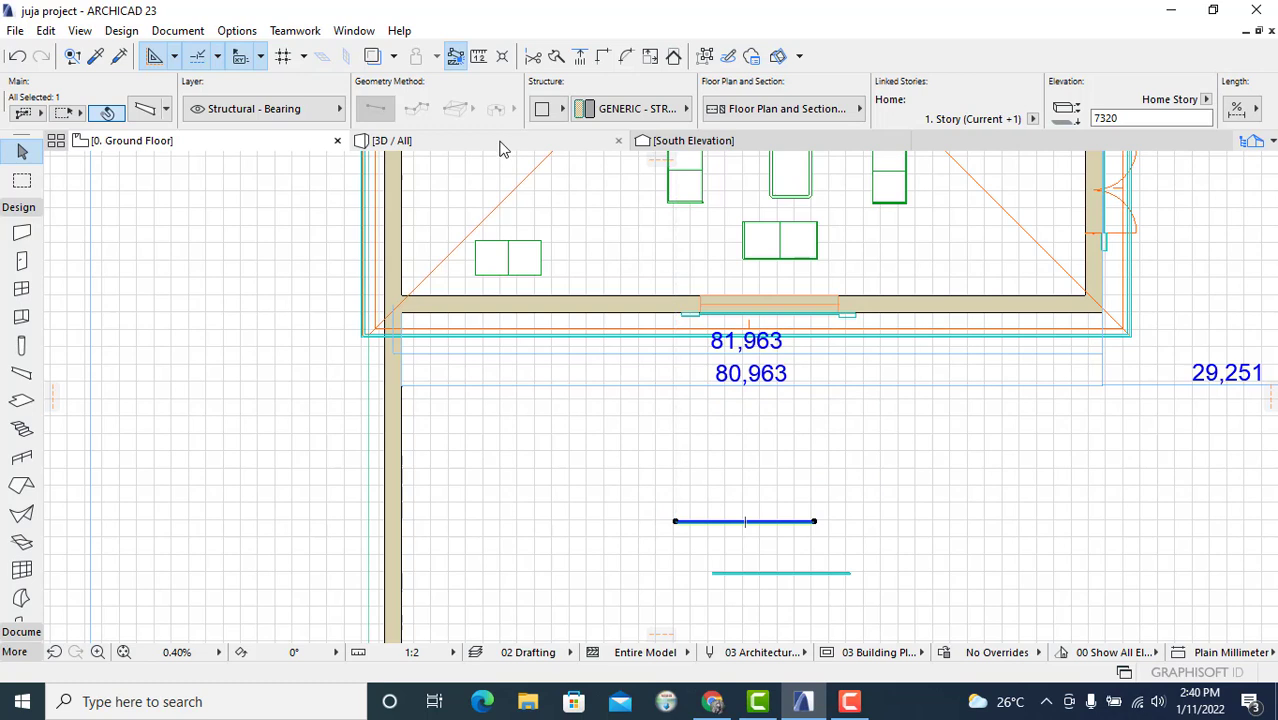
mouse_move(503, 148)
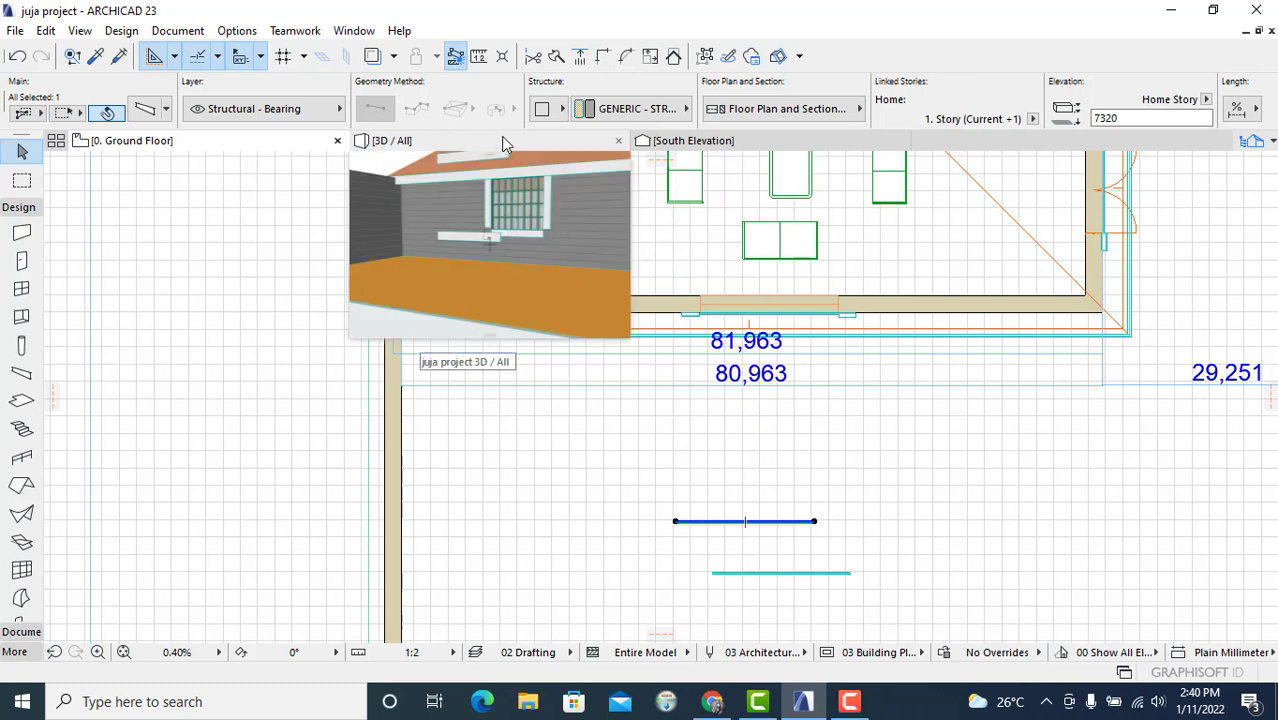
mouse_move(714, 143)
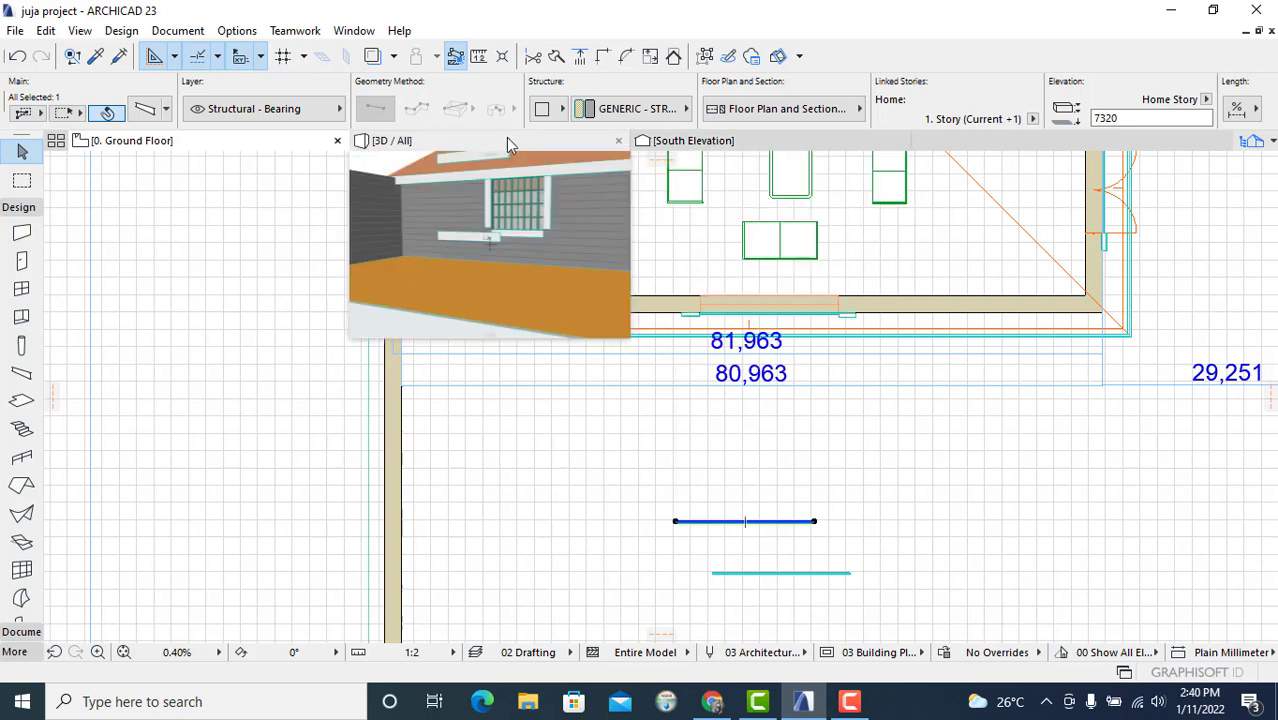
click(849, 701)
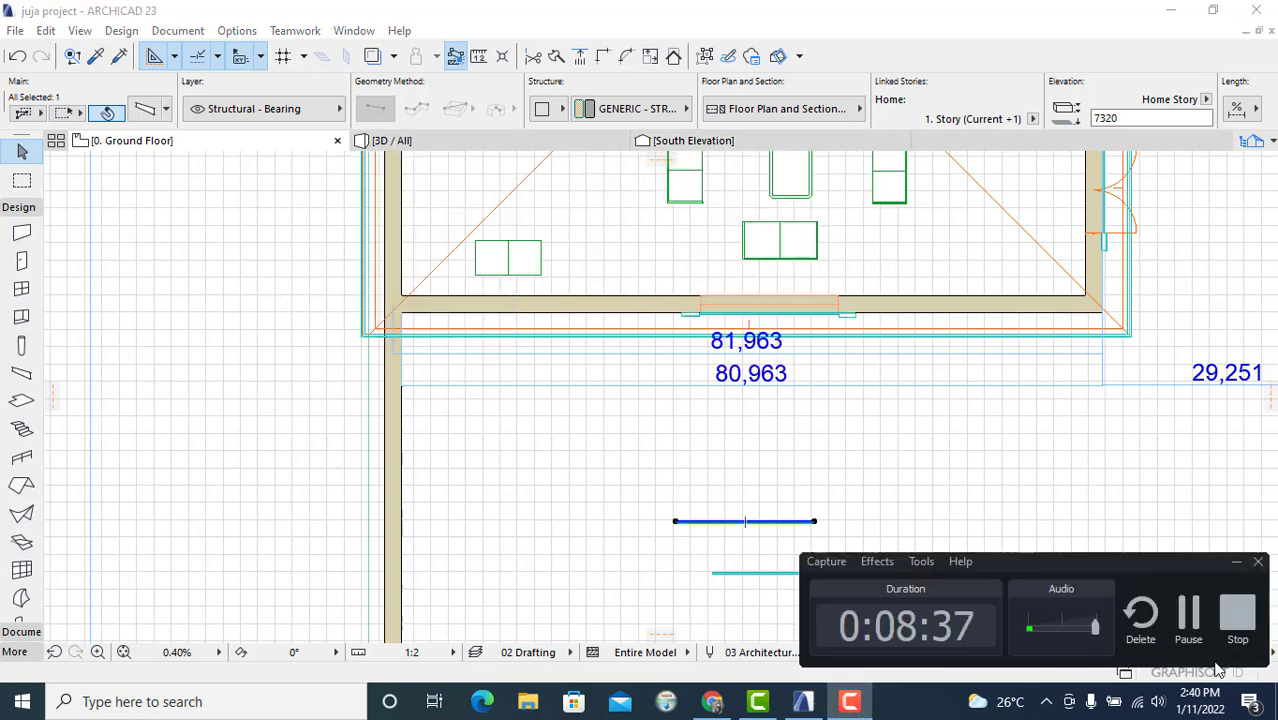